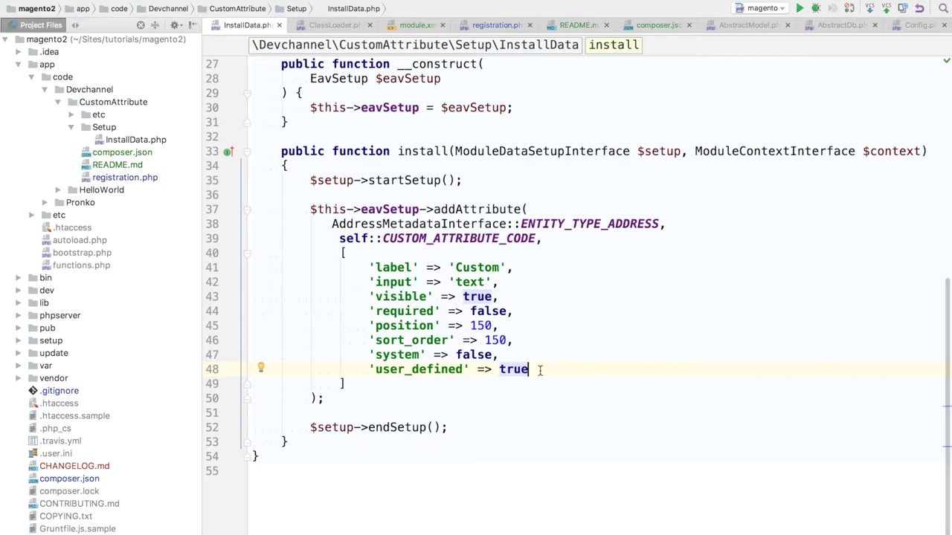
# Delete the user_defined entry that follows 'system' => false in the attribute options array
pyautogui.doubleClick(477, 267)
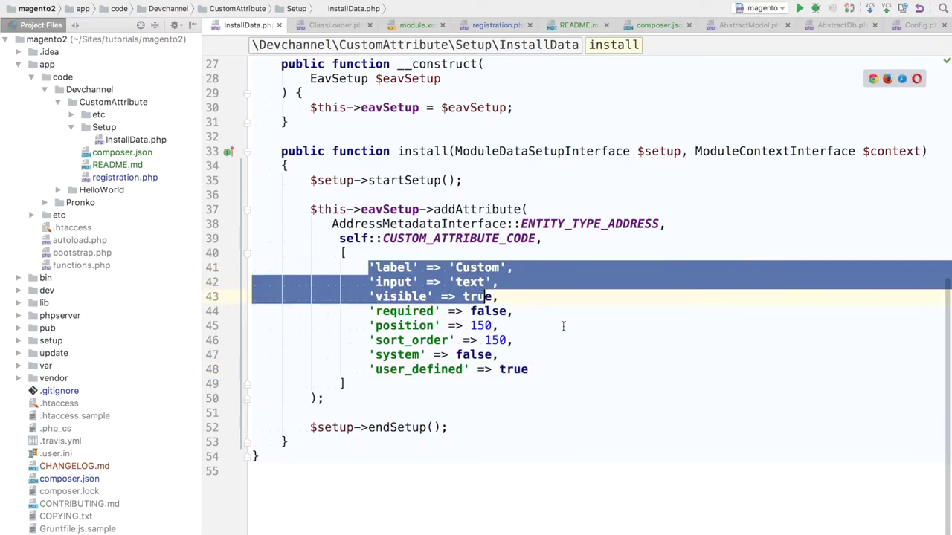
pyautogui.moveTo(364, 267); pyautogui.dragTo(652, 369)
pyautogui.click(652, 370)
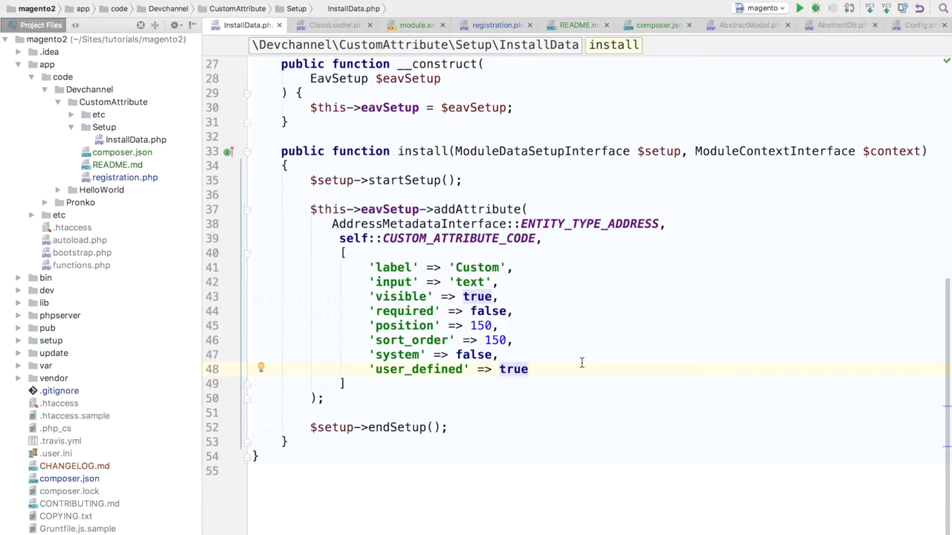
pyautogui.press('Home')
pyautogui.hotkey('shift', 'Up')
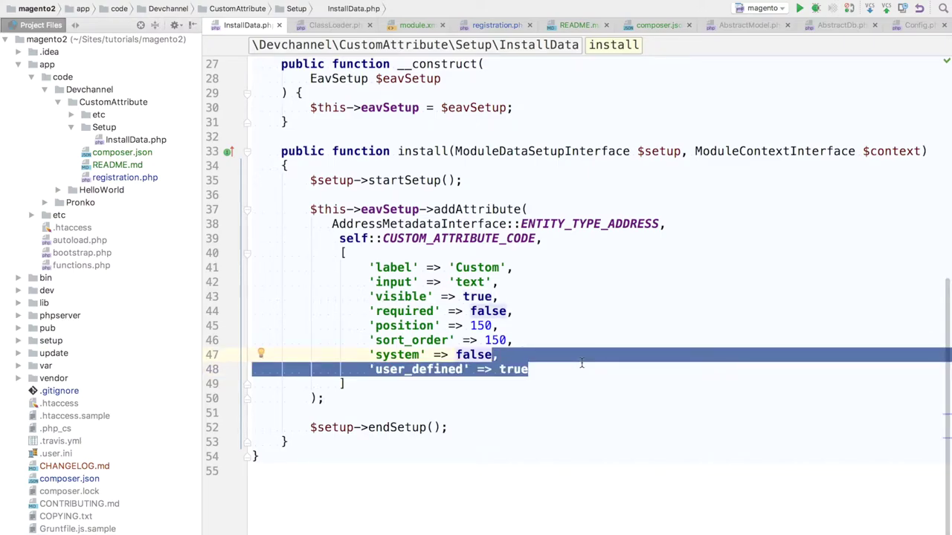
pyautogui.press('Down')
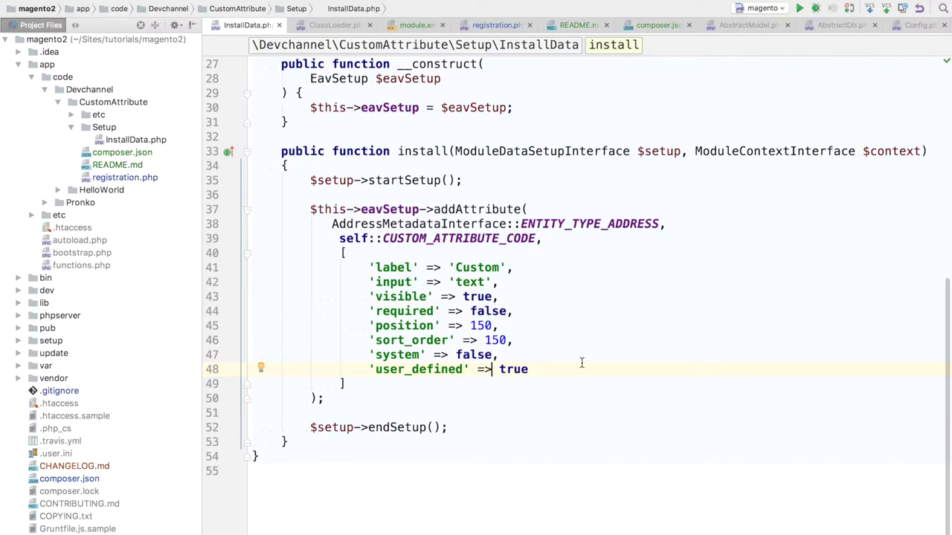
pyautogui.press('End')
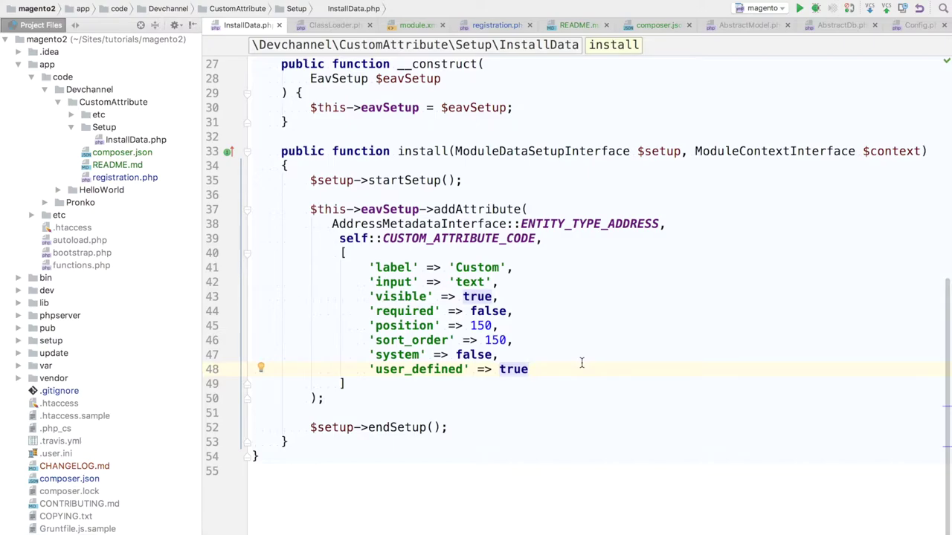
pyautogui.hotkey('shift', 'Up')
pyautogui.hotkey('shift', 'Left')
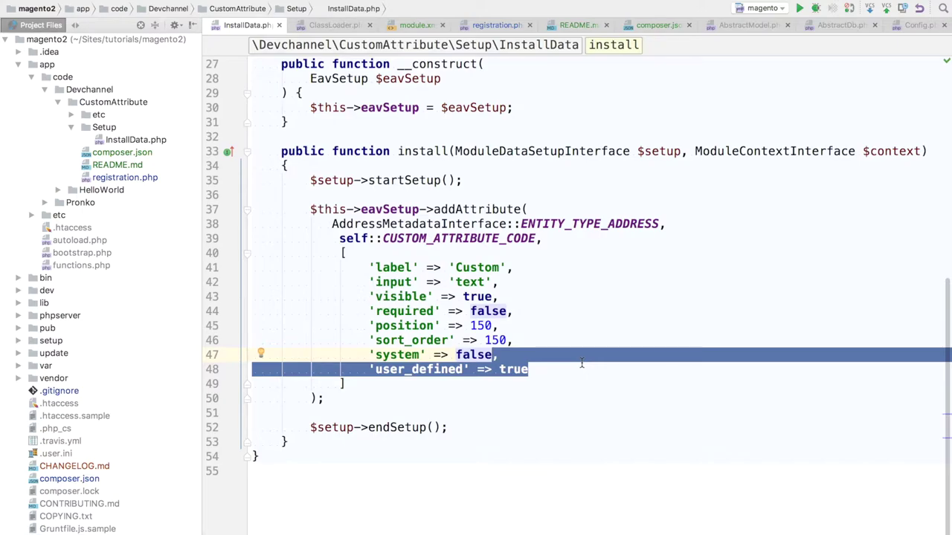
pyautogui.press('BackSpace')
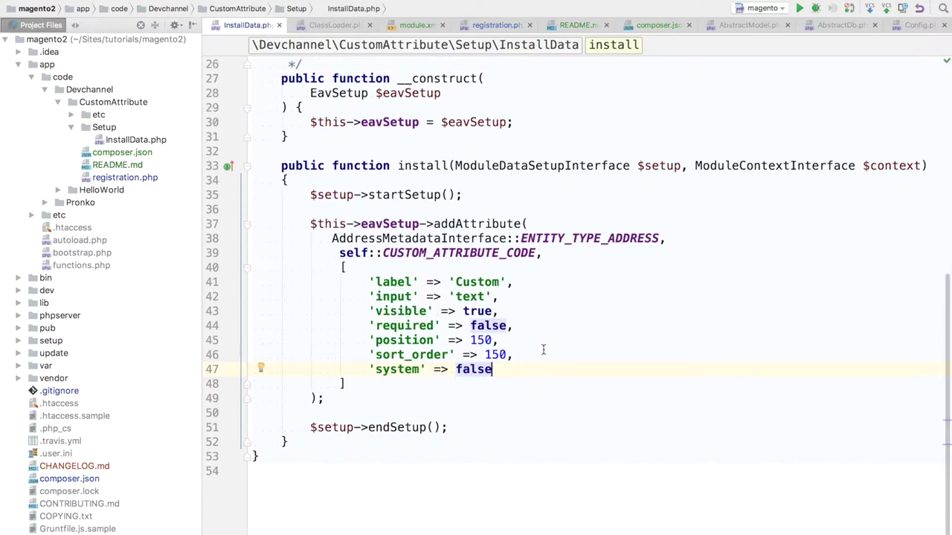
# Add a Config parameter on a new line after EavSetup in the InstallData constructor
pyautogui.scroll(3, 485, 315)
pyautogui.scroll(5, 485, 315)
pyautogui.scroll(3, 485, 316)
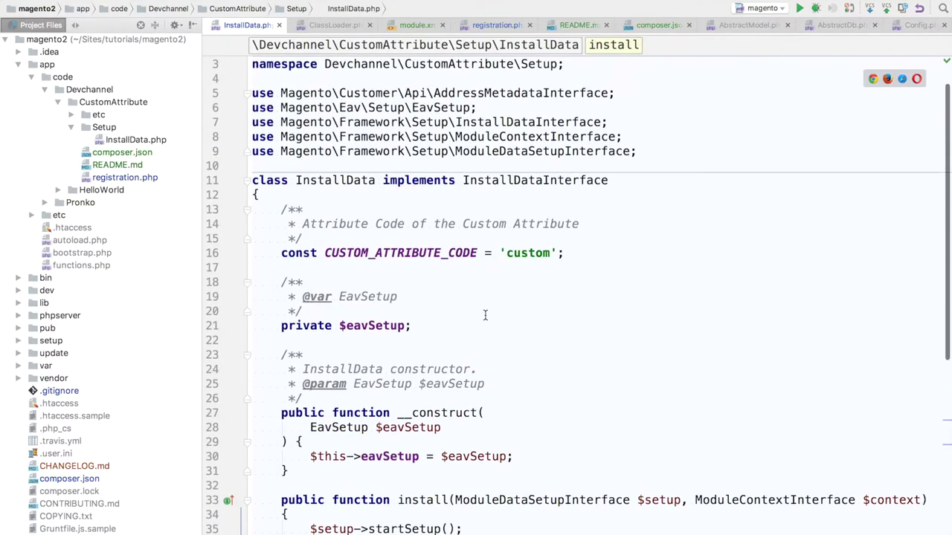
pyautogui.scroll(-8, 485, 315)
pyautogui.click(354, 500)
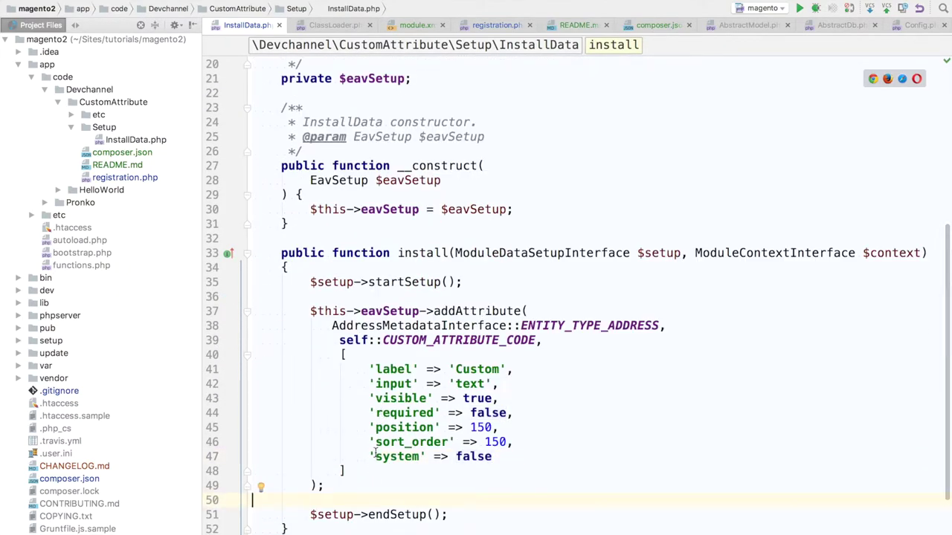
pyautogui.scroll(2, 375, 453)
pyautogui.scroll(1, 376, 453)
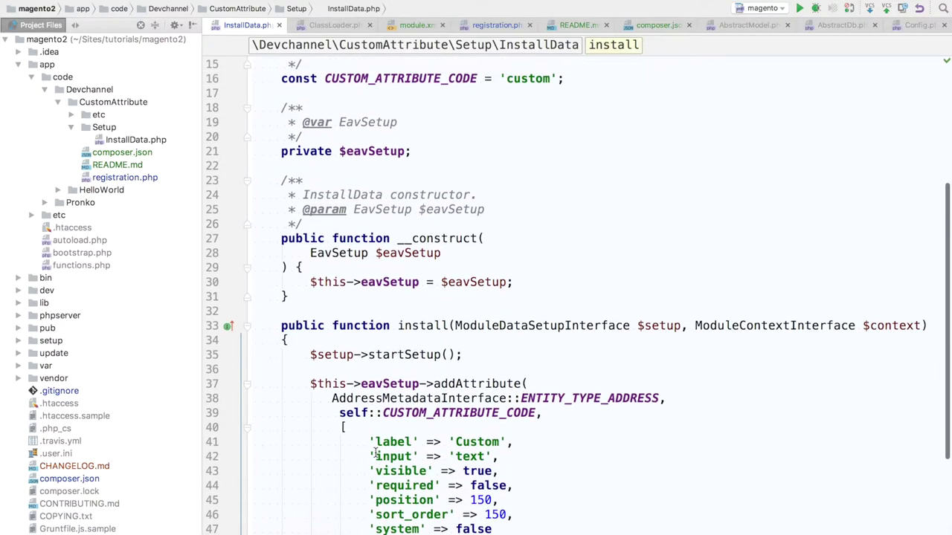
pyautogui.click(473, 252)
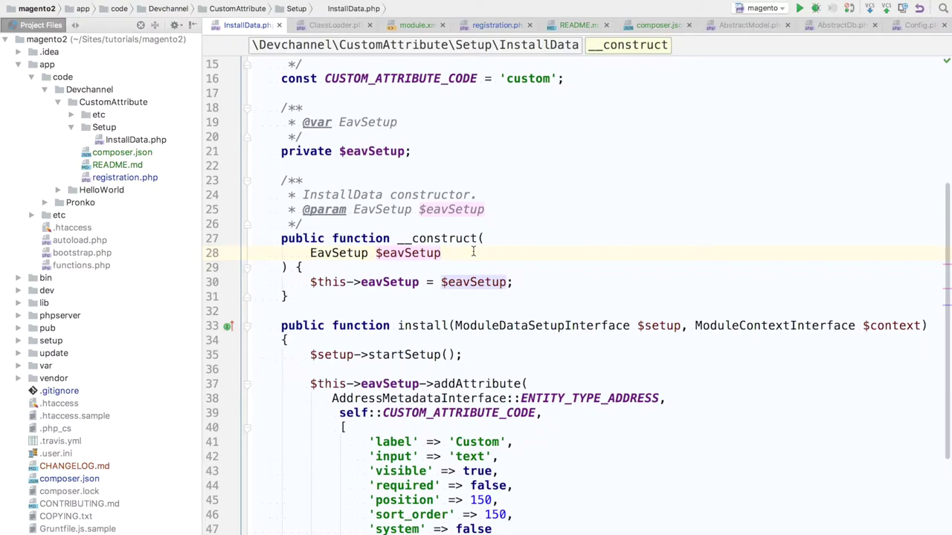
pyautogui.write(',')
pyautogui.press('Return')
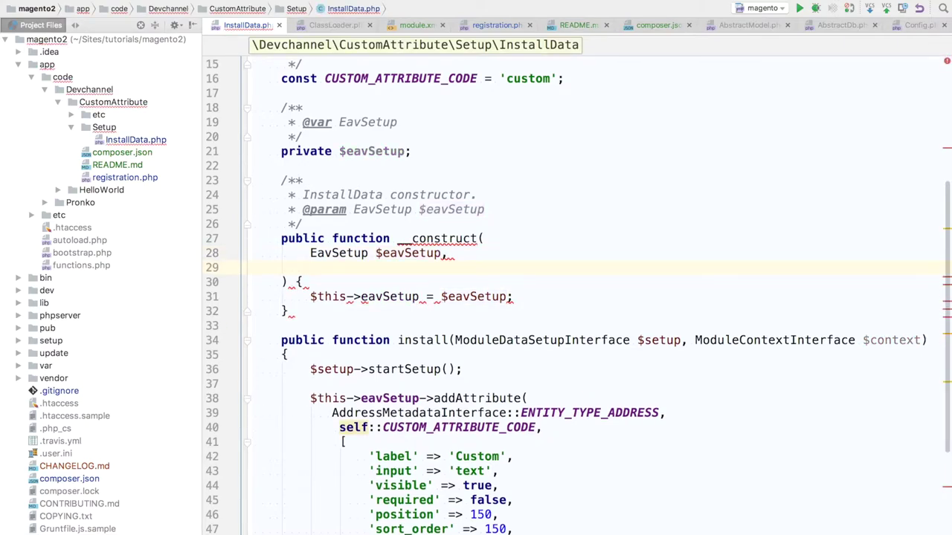
pyautogui.write('Con')
pyautogui.write('fig')
pyautogui.press('Escape')
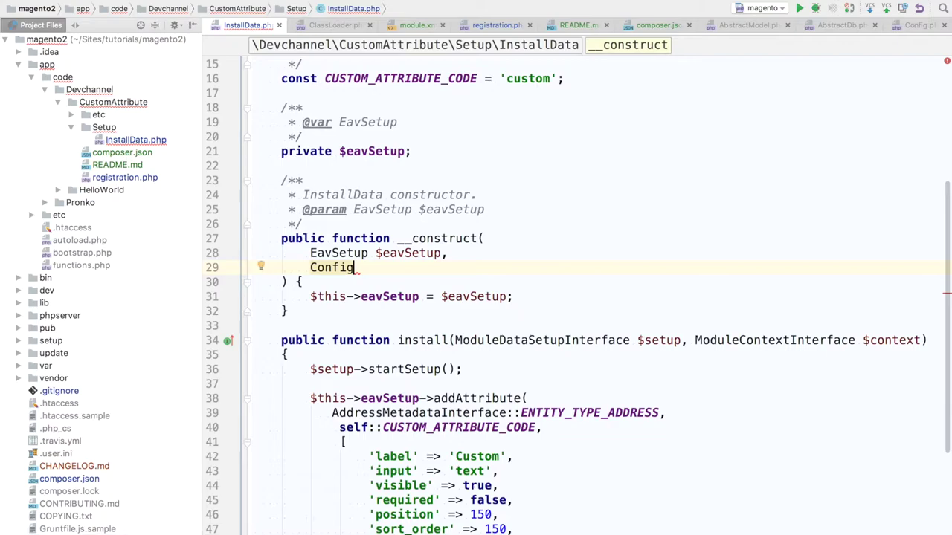
# Add a 'use Magento\Eav\Model\Config' import at the top of the file
pyautogui.hotkey('ctrl', 'Home')
pyautogui.press('Down')
pyautogui.press('Down')
pyautogui.press('Down')
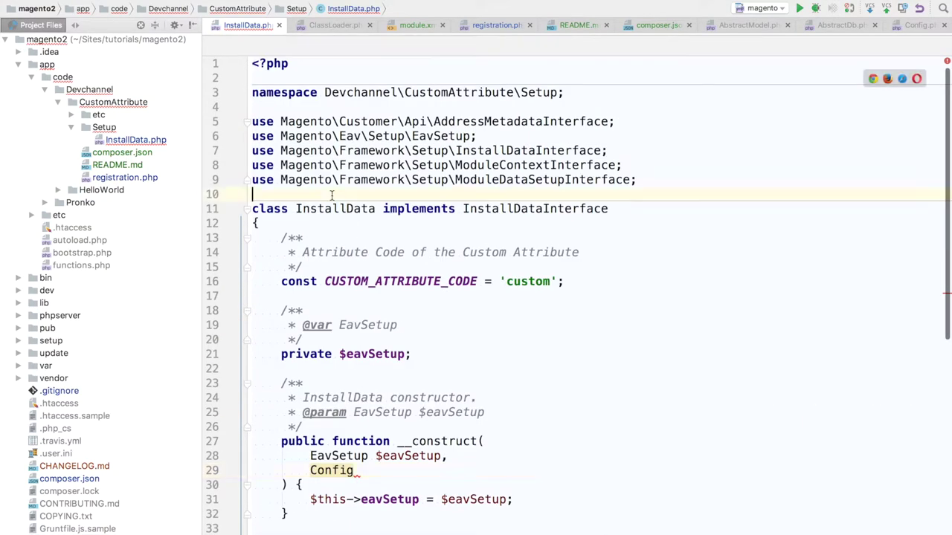
pyautogui.press('Return')
pyautogui.write('use')
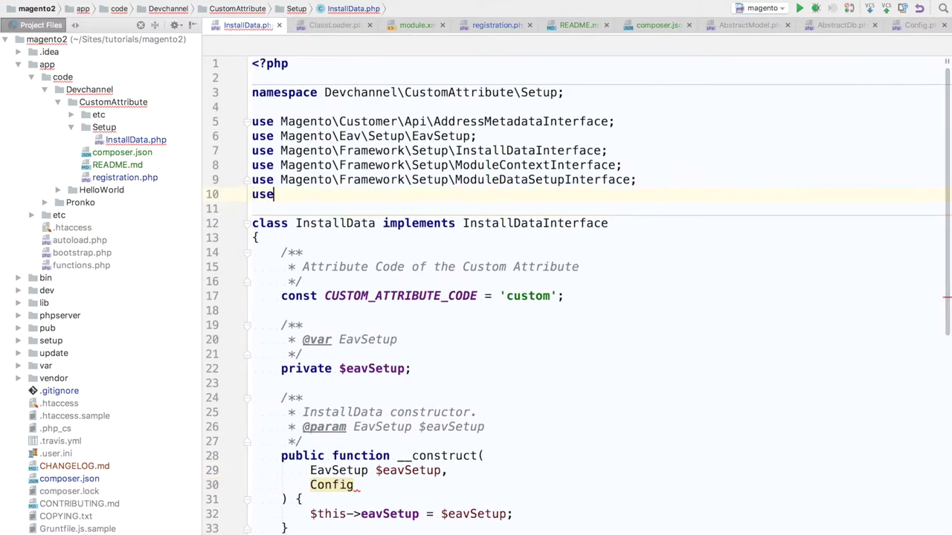
pyautogui.write(' Magento\\')
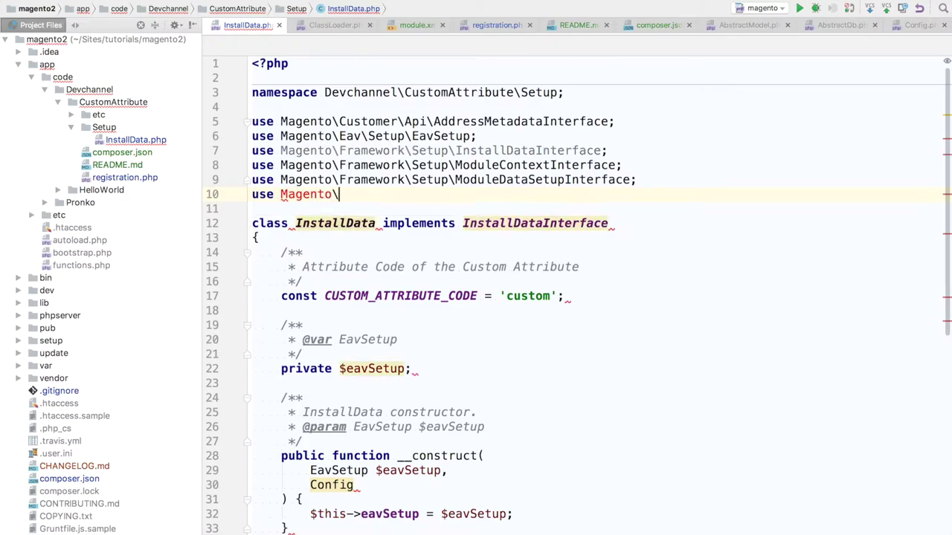
pyautogui.write('Eav\\')
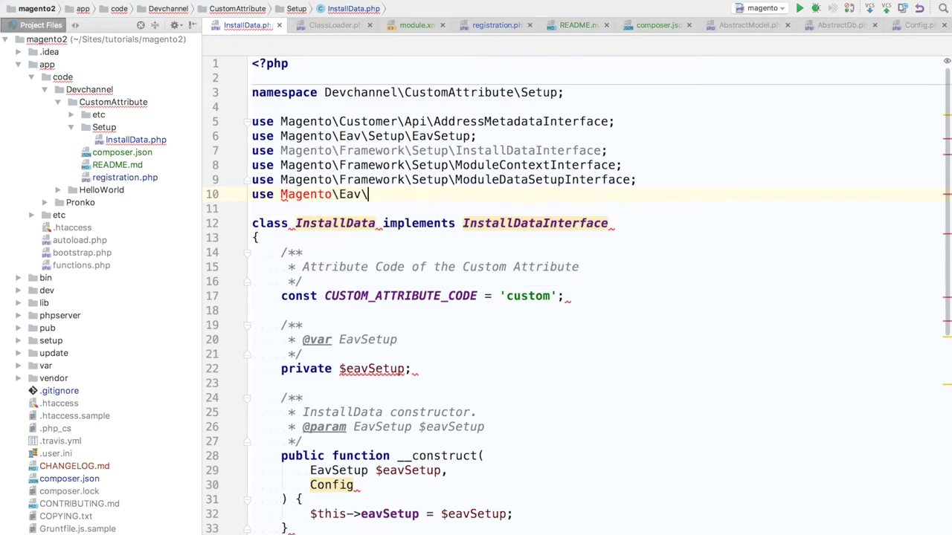
pyautogui.write('Model\\Config')
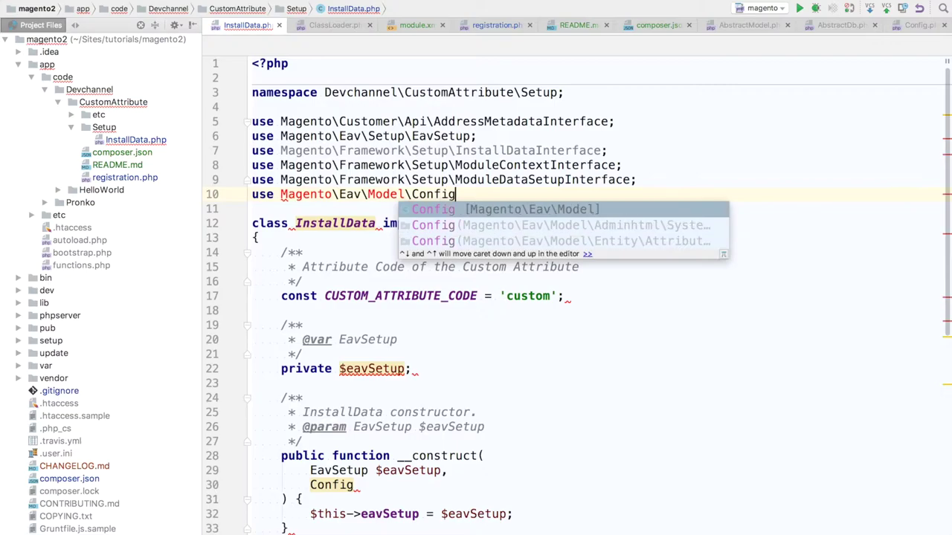
pyautogui.press('Return')
# Name the new constructor parameter $config and regenerate the constructor's docblock
pyautogui.scroll(-2, 330, 420)
pyautogui.scroll(-2, 330, 420)
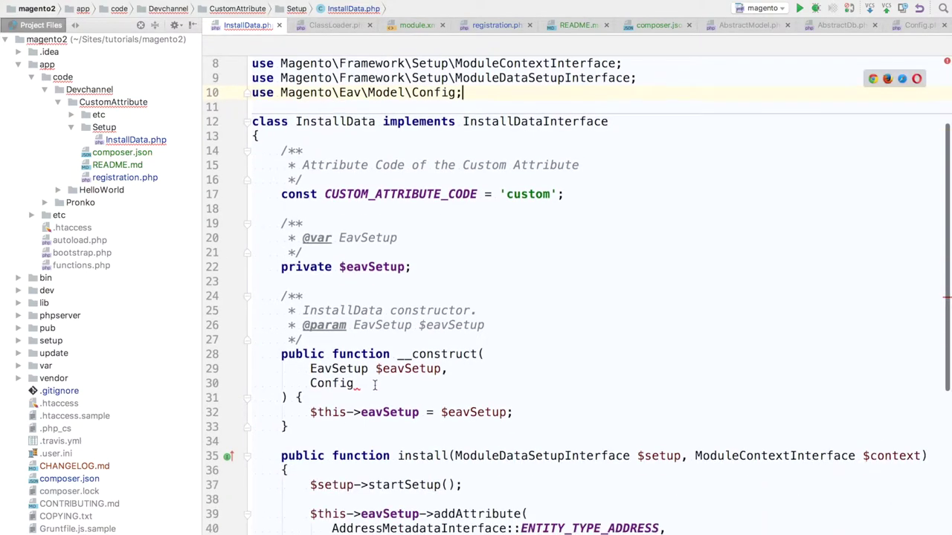
pyautogui.write('$confi')
pyautogui.press('Return')
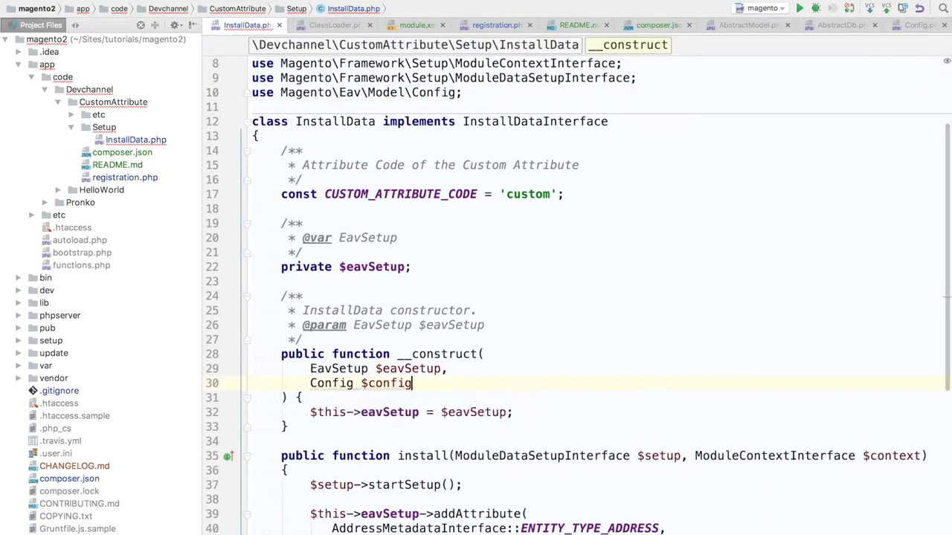
pyautogui.press('Up')
pyautogui.press('Up')
pyautogui.hotkey('shift', 'Up')
pyautogui.hotkey('shift', 'Up')
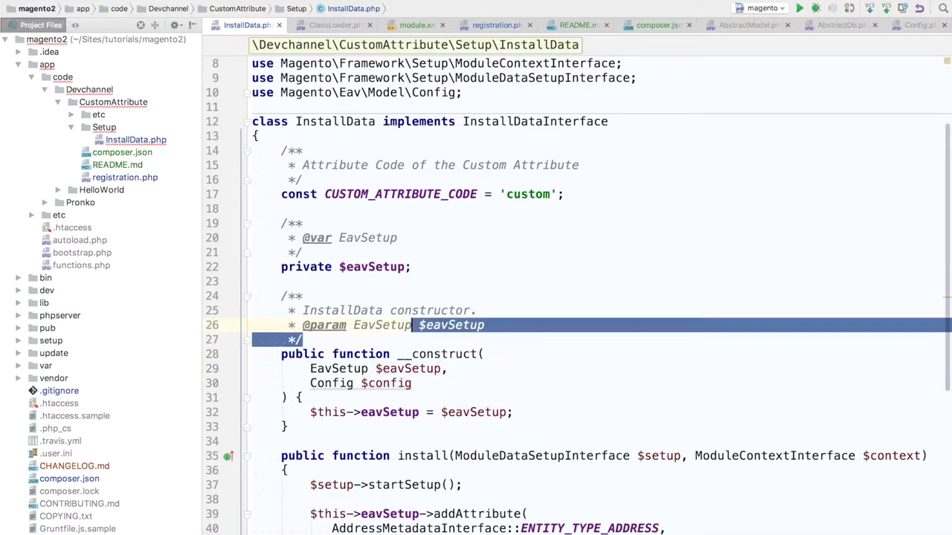
pyautogui.hotkey('shift', 'Up')
pyautogui.hotkey('shift', 'Up')
pyautogui.write('/')
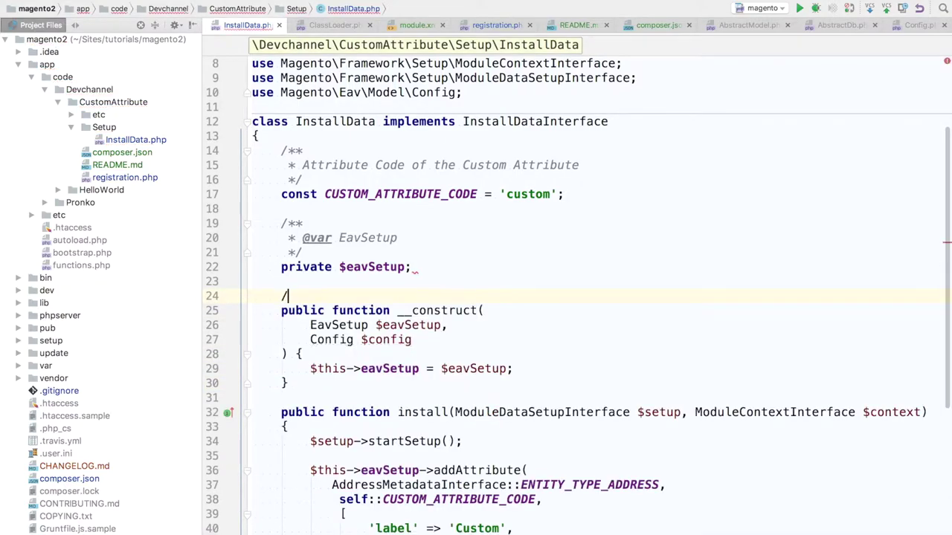
pyautogui.write('**')
pyautogui.press('Return')
# Assign $this->eavConfig = $config; in the constructor body
pyautogui.press('Down')
pyautogui.press('Down')
pyautogui.press('Down')
pyautogui.press('Down')
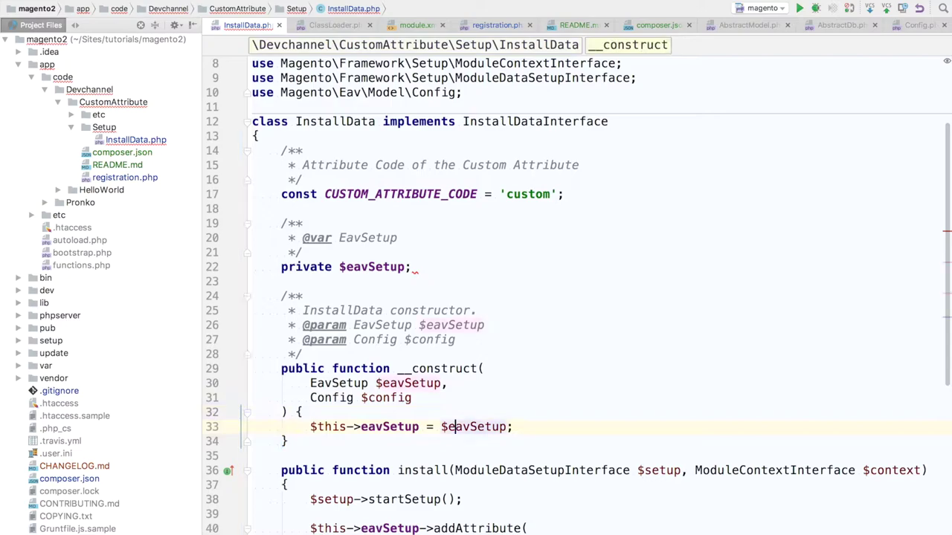
pyautogui.press('End')
pyautogui.press('Return')
pyautogui.write('$this->eavConfig =')
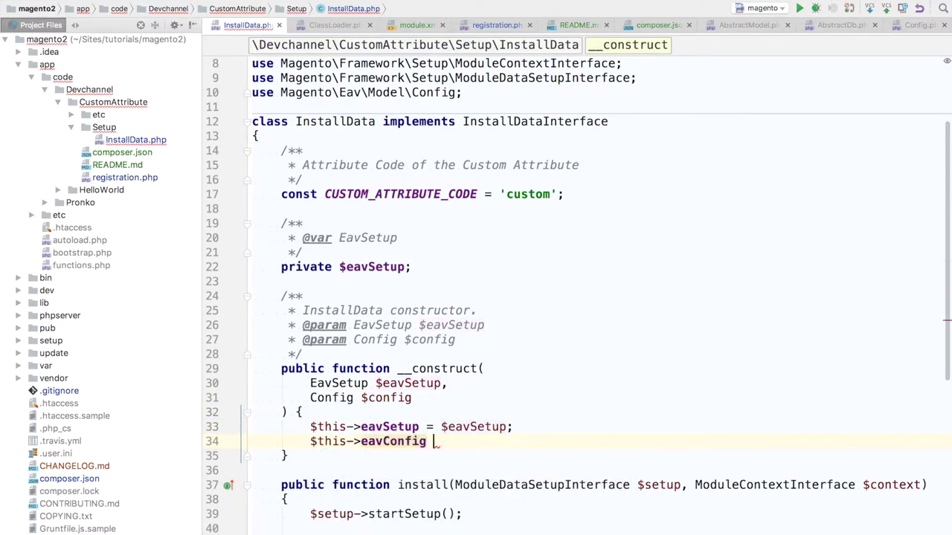
pyautogui.write(' $config;')
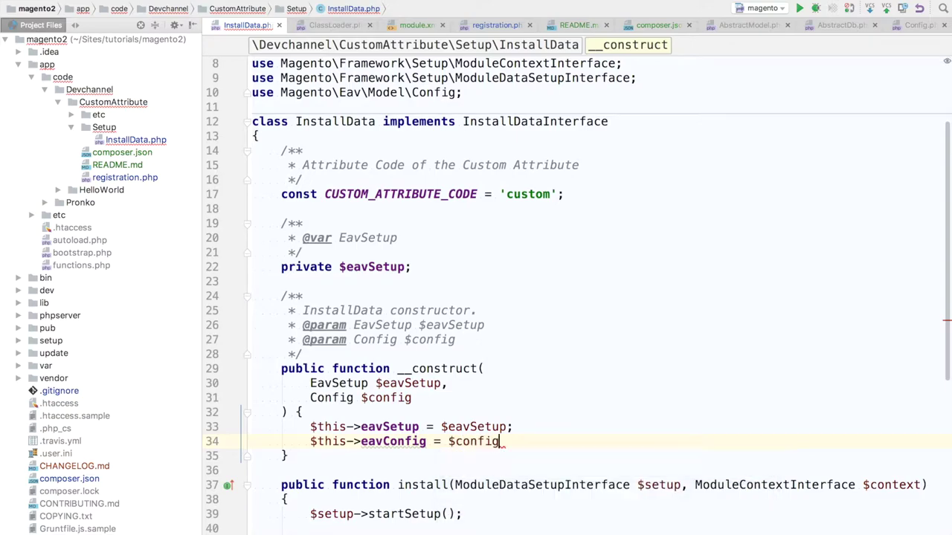
pyautogui.press('Up')
pyautogui.press('Up')
pyautogui.press('Up')
pyautogui.press('Up')
pyautogui.press('Up')
pyautogui.press('Up')
pyautogui.press('Up')
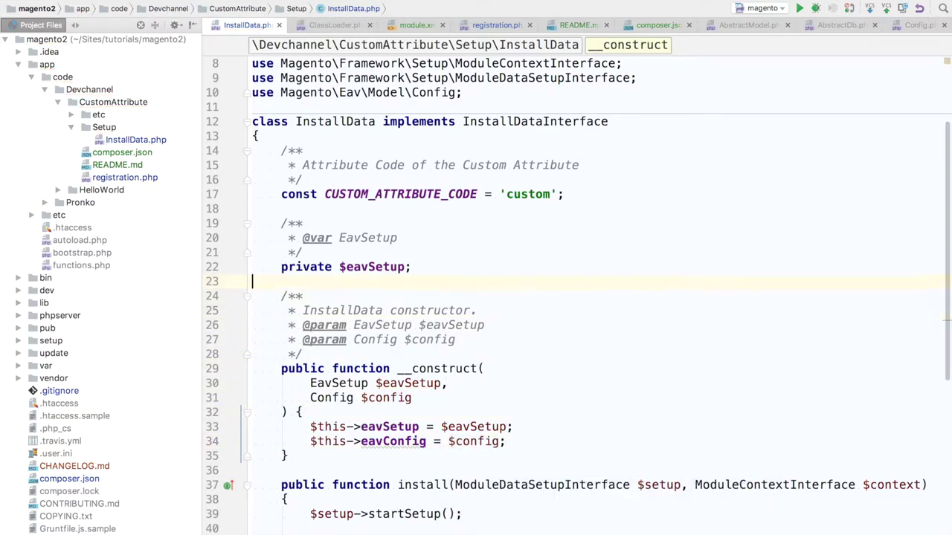
# Declare a private $eavConfig property with a generated /** docblock above it
pyautogui.press('Return')
pyautogui.write('priv')
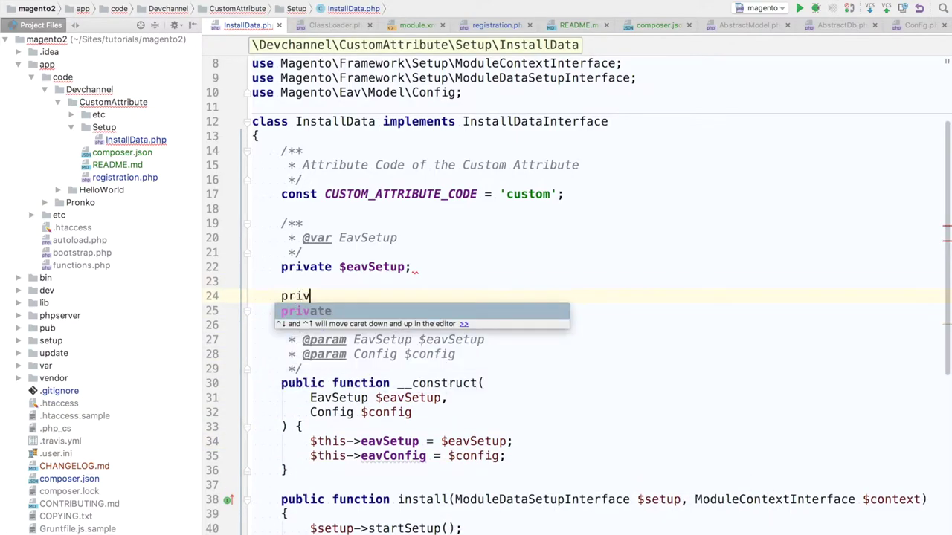
pyautogui.press('Return')
pyautogui.write('$')
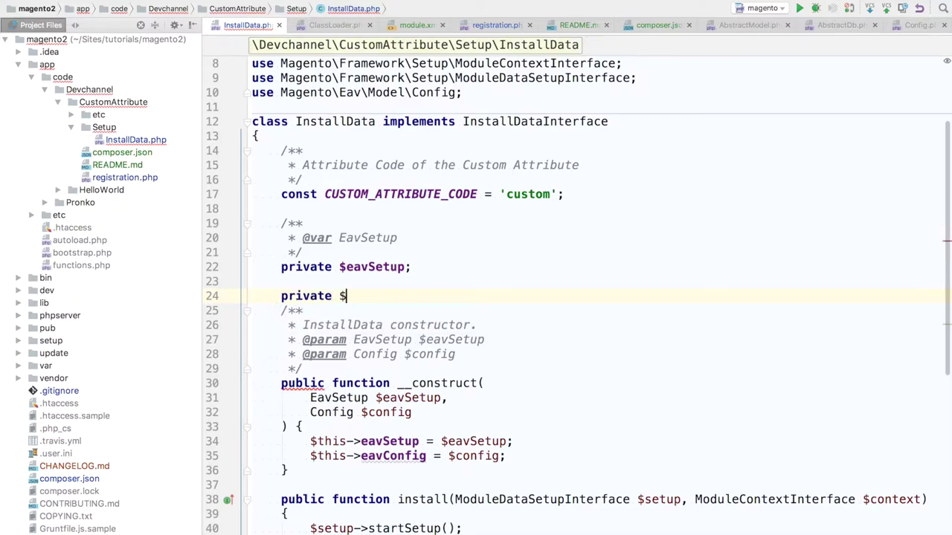
pyautogui.write('eav')
pyautogui.write('Config;')
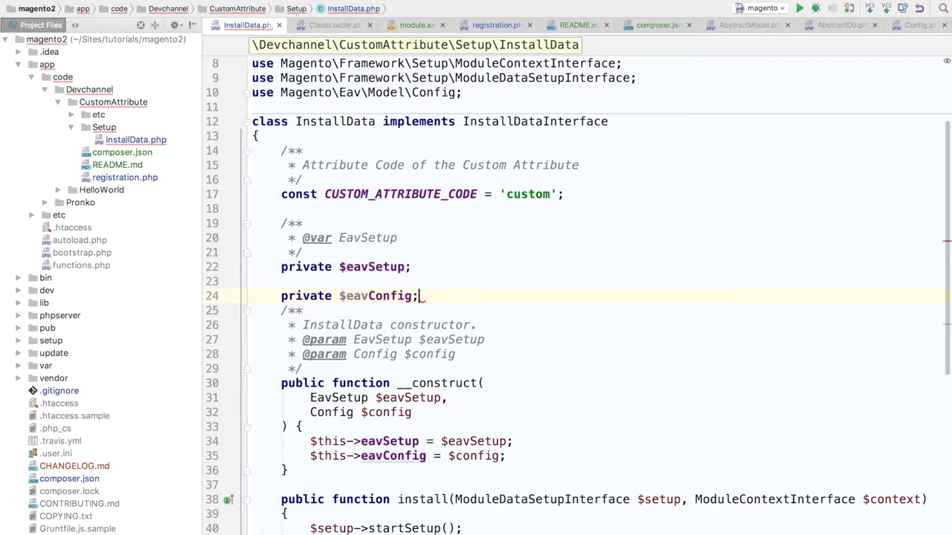
pyautogui.press('Return')
pyautogui.press('Up')
pyautogui.press('Return')
pyautogui.press('Up')
pyautogui.write('/**')
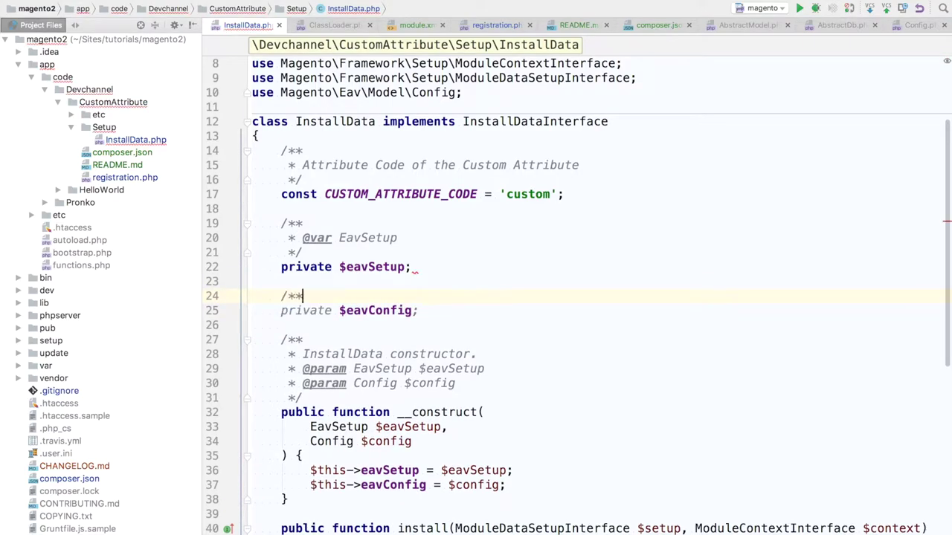
pyautogui.press('Return')
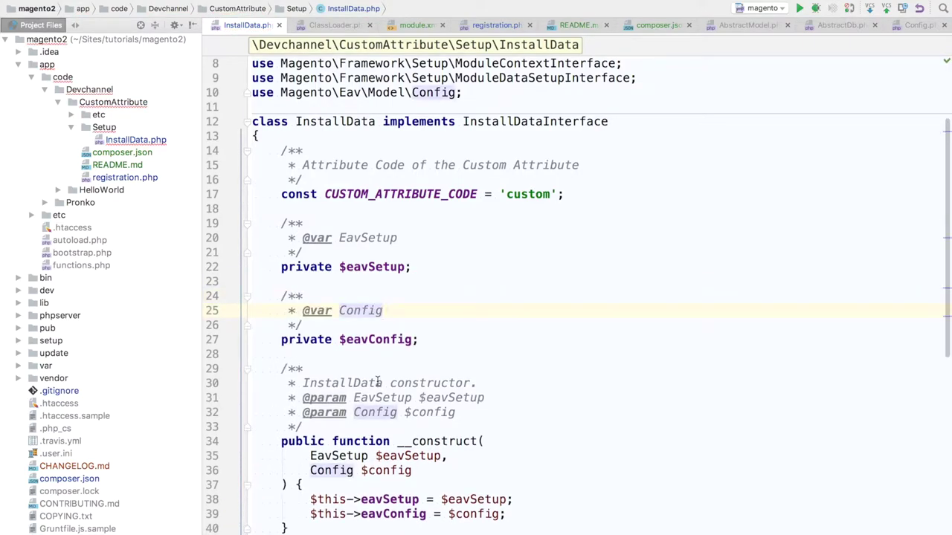
pyautogui.scroll(-2, 393, 415)
# After addAttribute, call $this->eavConfig->getAttribute with AddressMetadataInterface::ENTITY_TYPE_ADDRESS
pyautogui.scroll(-2, 390, 410)
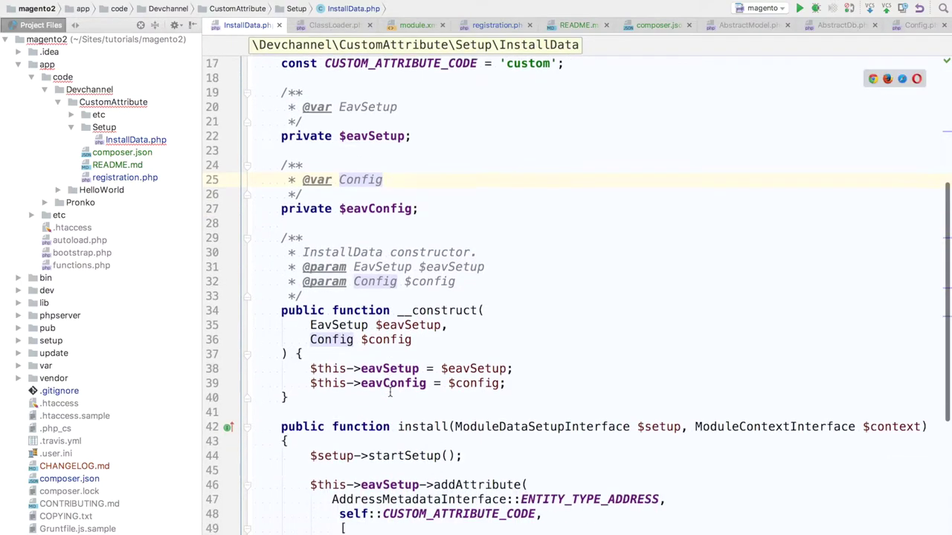
pyautogui.scroll(-4, 388, 406)
pyautogui.scroll(-2, 385, 403)
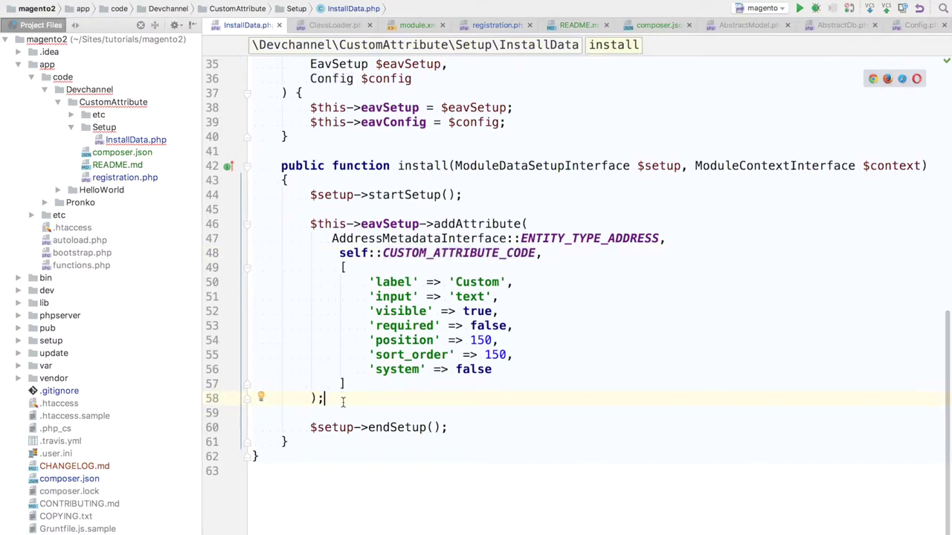
pyautogui.press('Return')
pyautogui.press('Return')
pyautogui.write('$this')
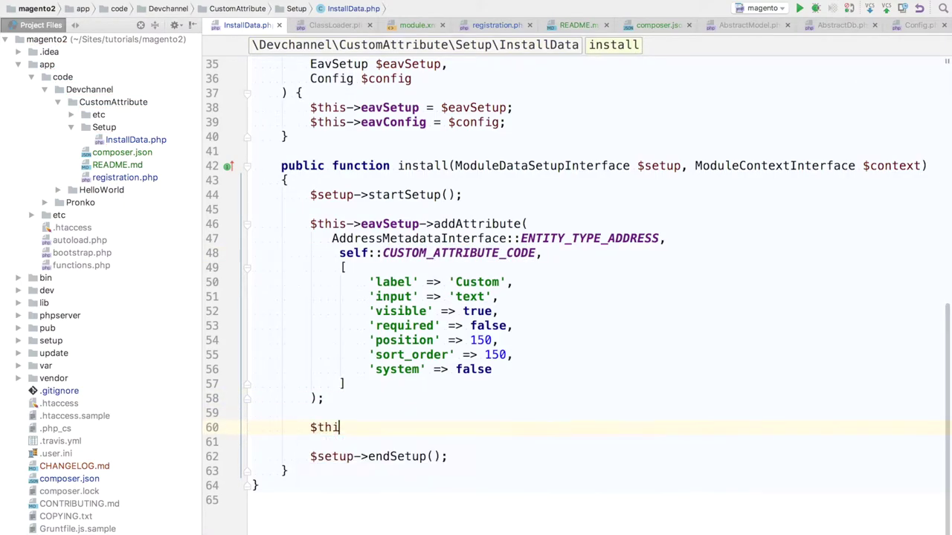
pyautogui.write('->ea')
pyautogui.press('Down')
pyautogui.press('Return')
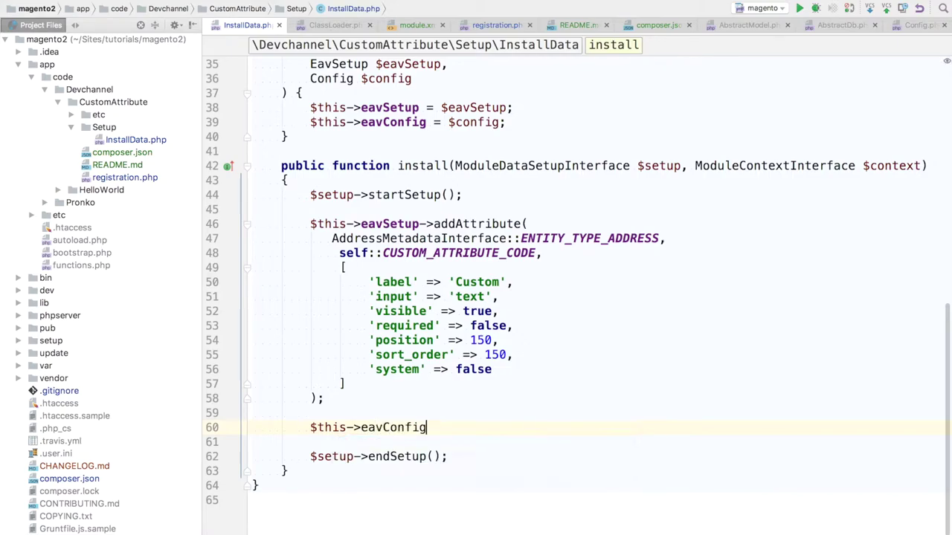
pyautogui.write('get')
pyautogui.press('Return')
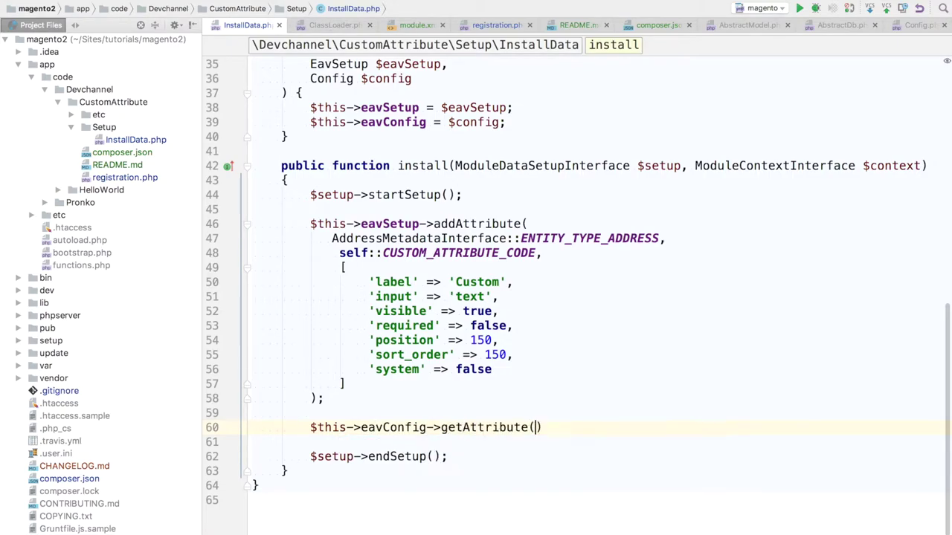
pyautogui.write("'")
pyautogui.press('BackSpace')
pyautogui.write('self')
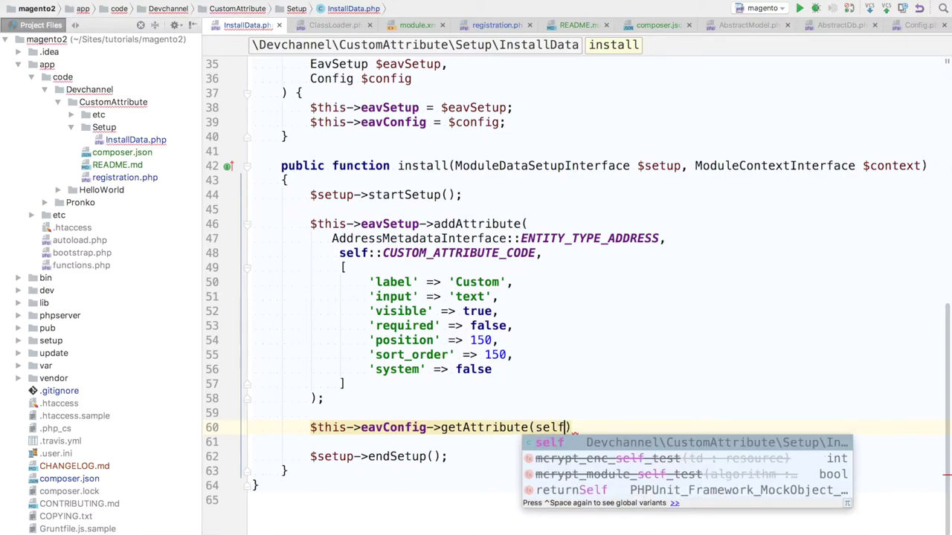
pyautogui.press('BackSpace')
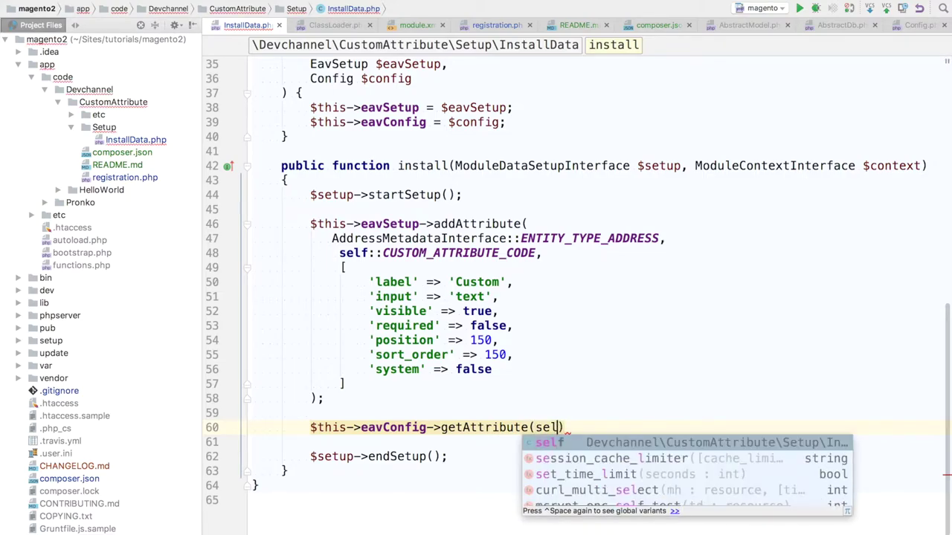
pyautogui.press('BackSpace')
pyautogui.press('BackSpace')
pyautogui.press('BackSpace')
pyautogui.write('A')
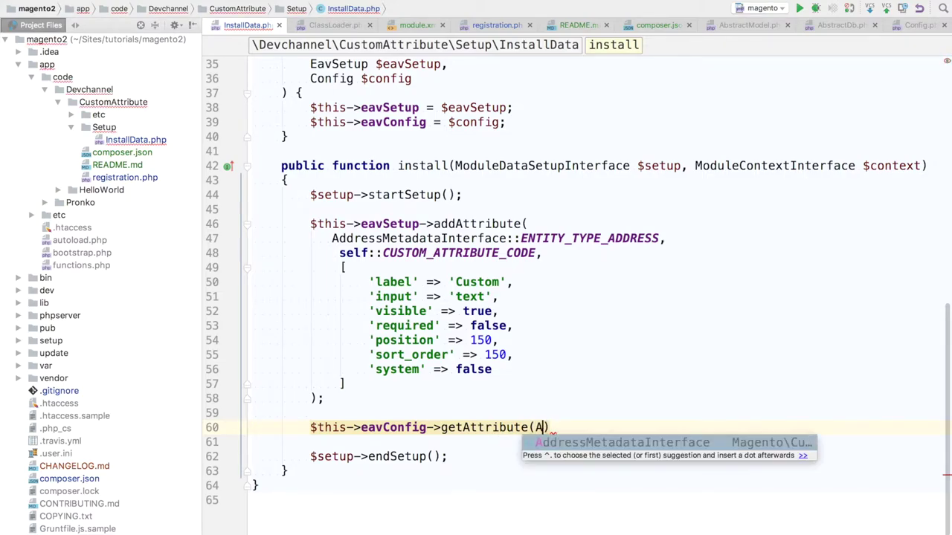
pyautogui.write('ddre')
pyautogui.press('Return')
pyautogui.write('::')
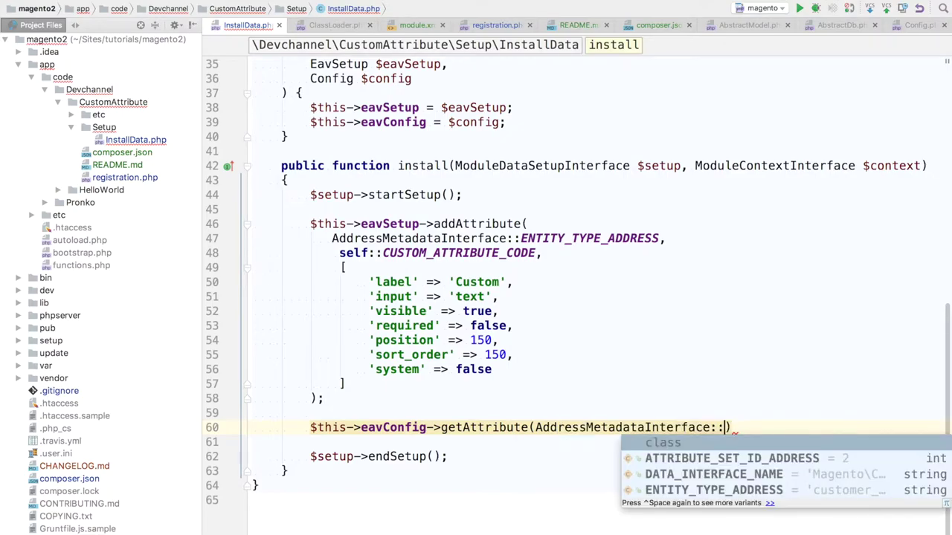
pyautogui.press('Down')
pyautogui.press('Down')
pyautogui.press('Down')
pyautogui.press('Return')
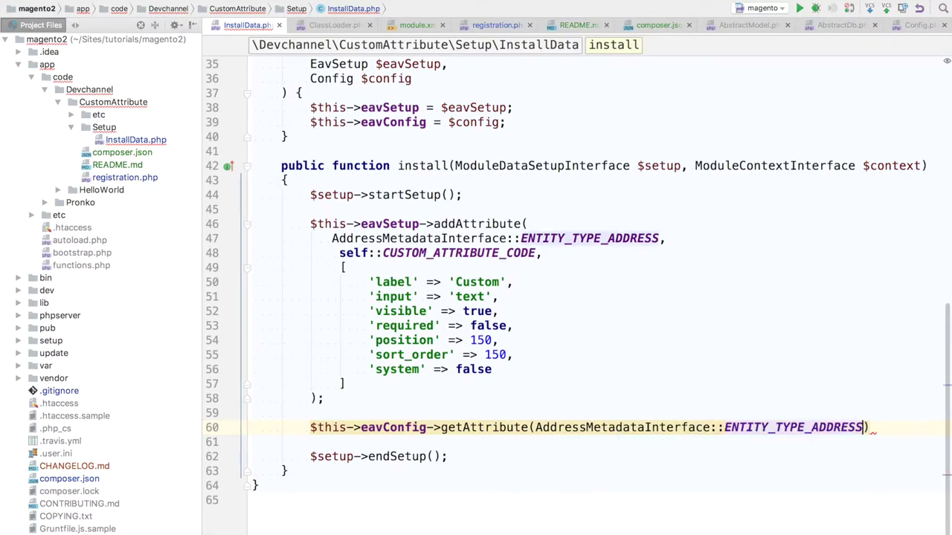
# Add self::CUSTOM_ATTRIBUTE_CODE as the second getAttribute argument, one argument per line
pyautogui.hotkey('alt', 'Left')
pyautogui.press('Return')
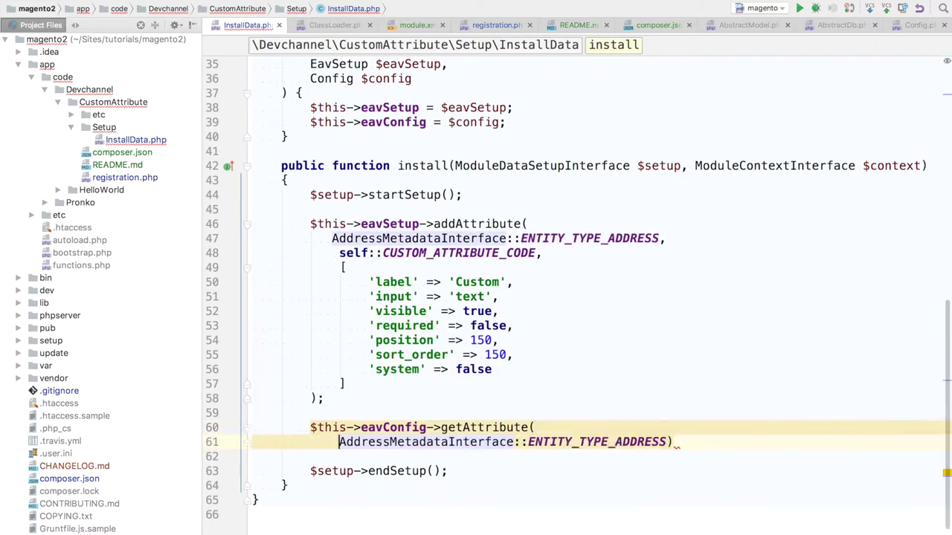
pyautogui.press('End')
pyautogui.write(',')
pyautogui.press('Return')
pyautogui.press('BackSpace')
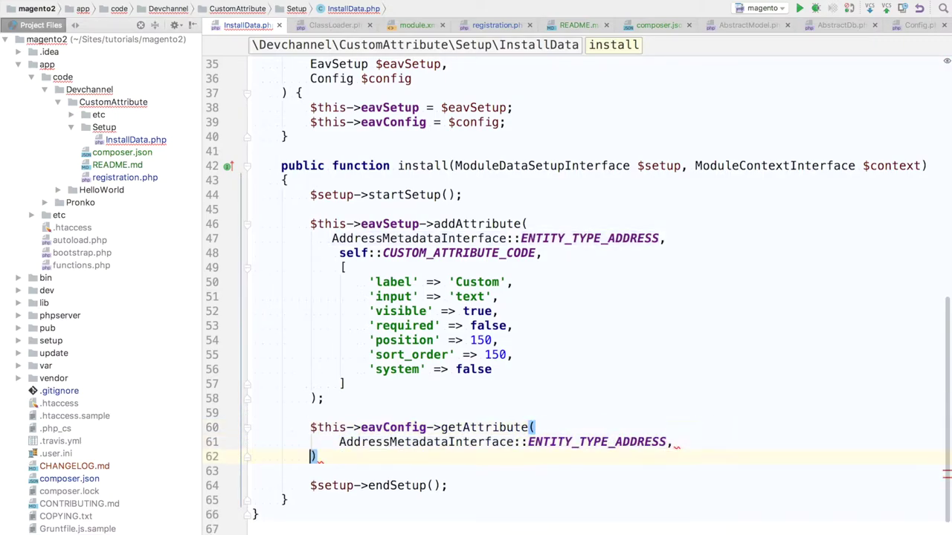
pyautogui.press('Up')
pyautogui.press('End')
pyautogui.press('Return')
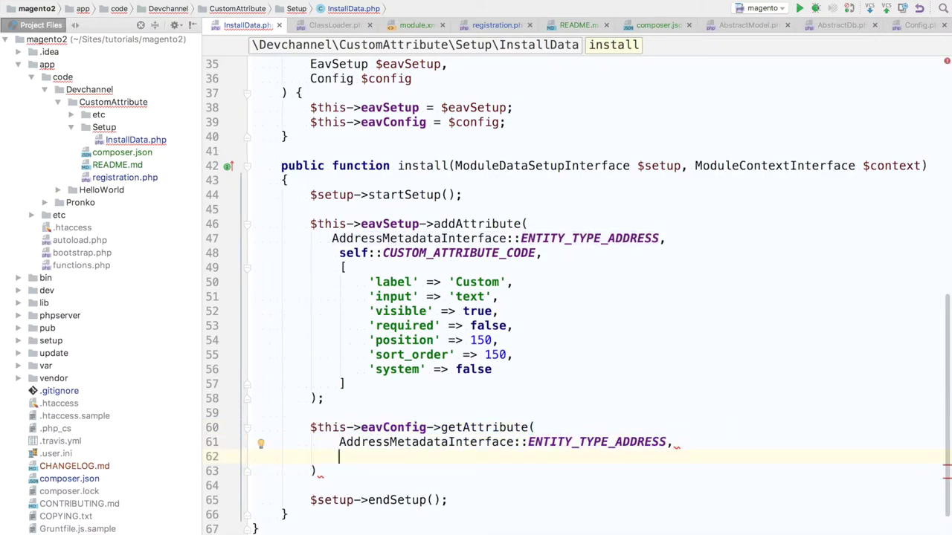
pyautogui.write('self::')
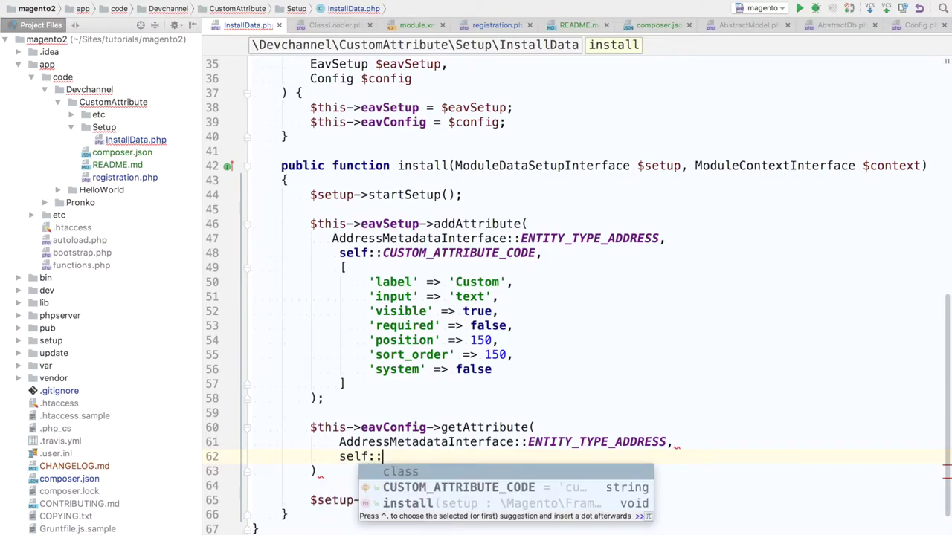
pyautogui.press('Down')
pyautogui.press('Return')
# Assign the getAttribute result to $customAttribute
pyautogui.press('Down')
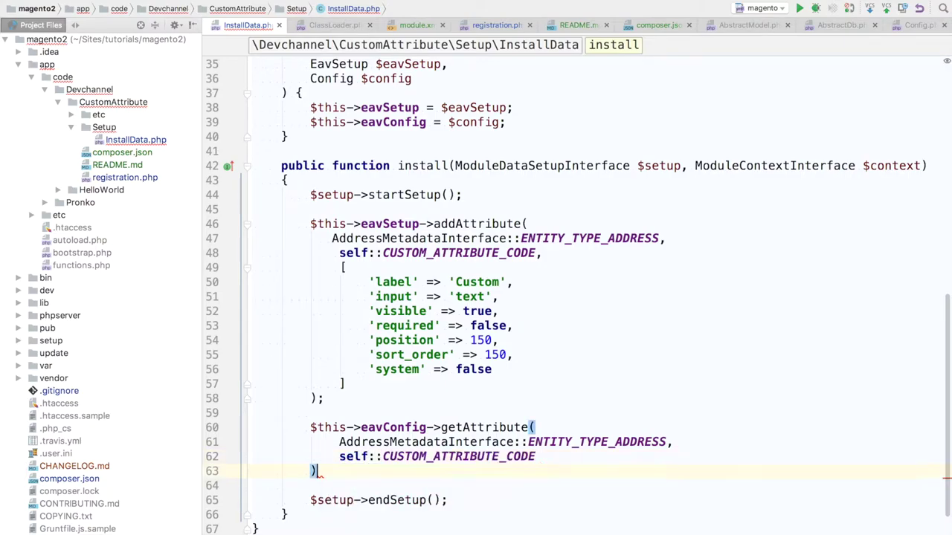
pyautogui.press('Up')
pyautogui.press('Up')
pyautogui.press('Up')
pyautogui.press('Left')
pyautogui.write('$')
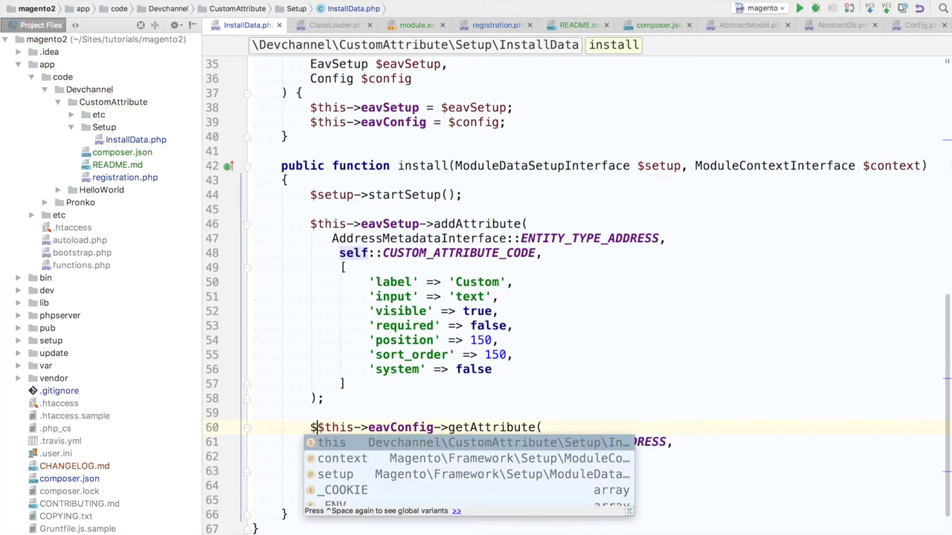
pyautogui.write('custom')
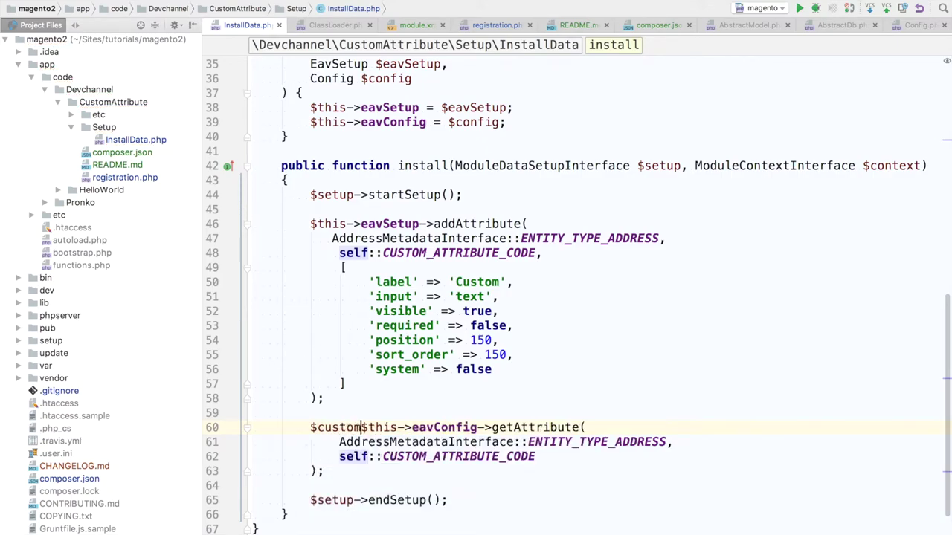
pyautogui.write('Attribute =')
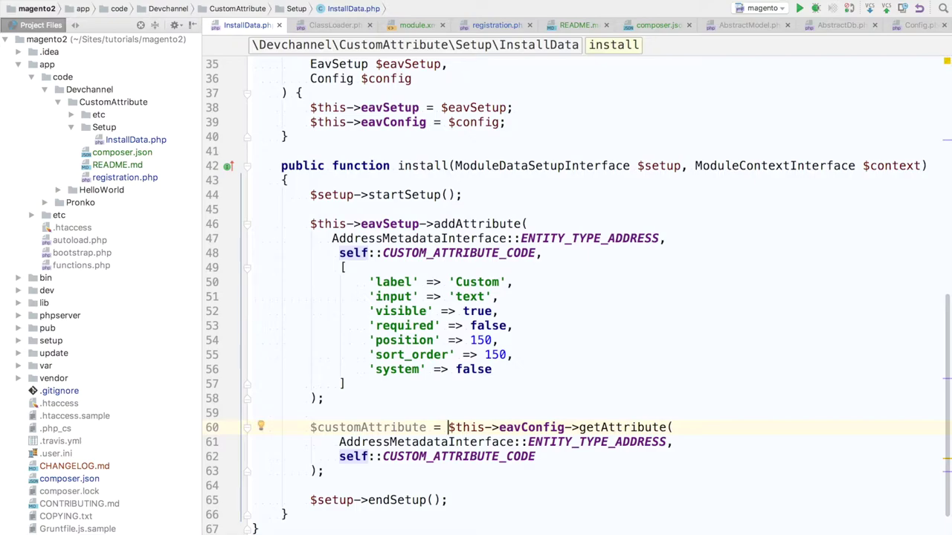
pyautogui.press('Down')
pyautogui.press('Down')
pyautogui.press('Down')
pyautogui.press('Return')
pyautogui.press('Return')
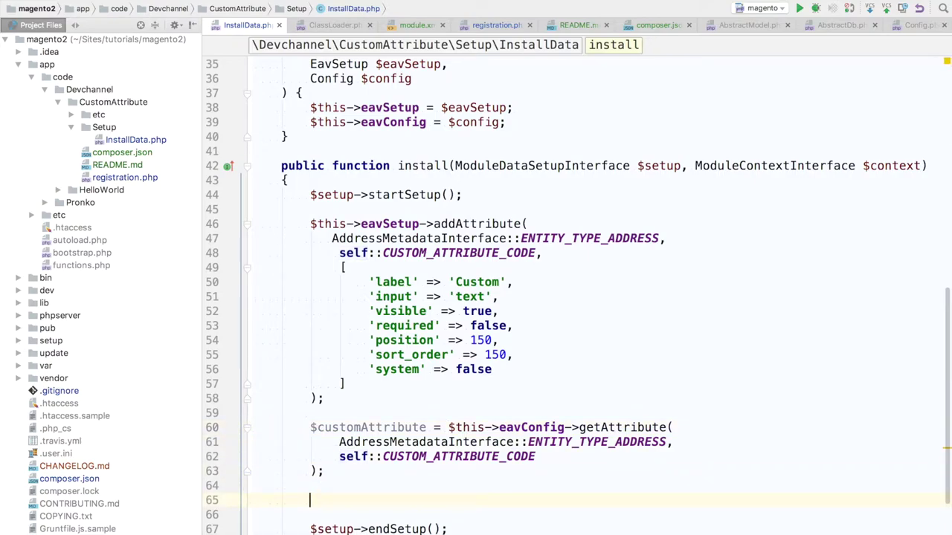
# Start a $customAttribute->setData('used_in_forms', ...) call
pyautogui.write('$cu')
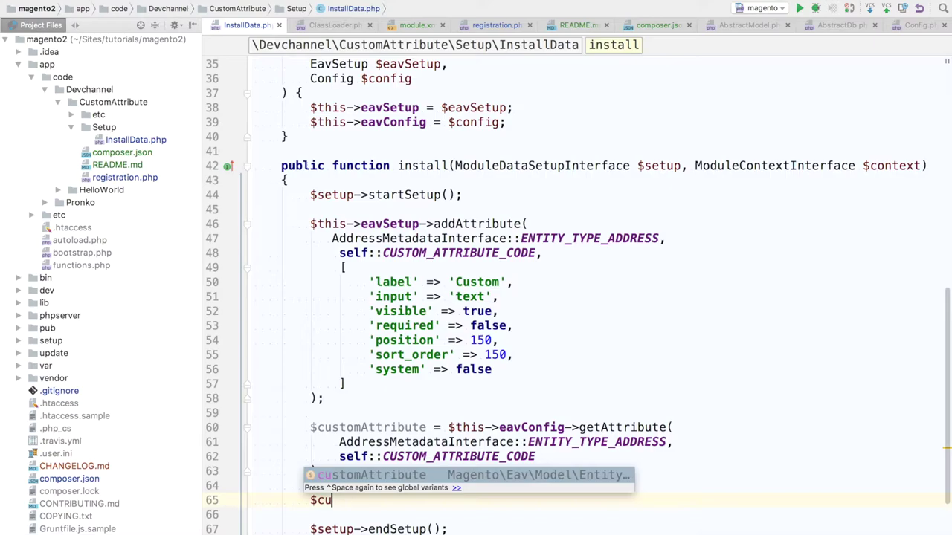
pyautogui.press('Return')
pyautogui.write('->setDa')
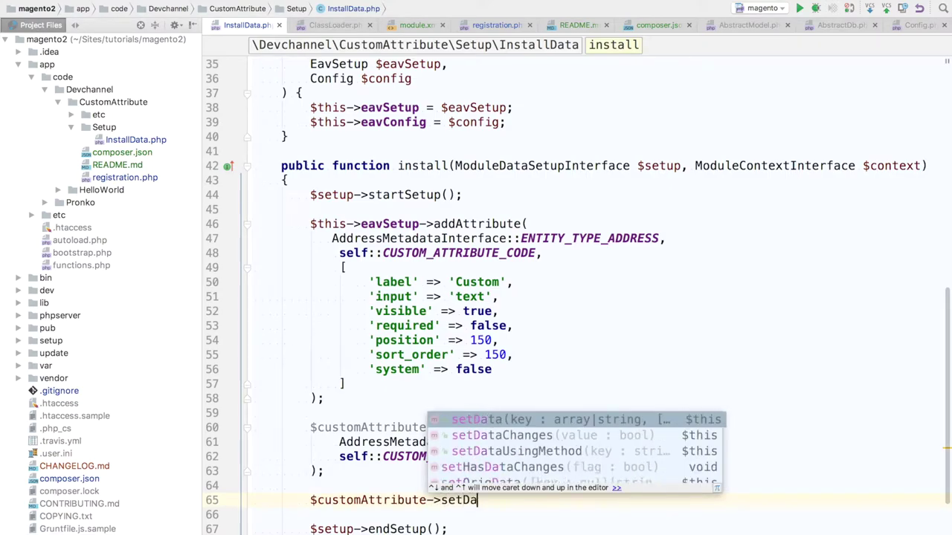
pyautogui.press('Return')
pyautogui.press('Return')
pyautogui.write("'")
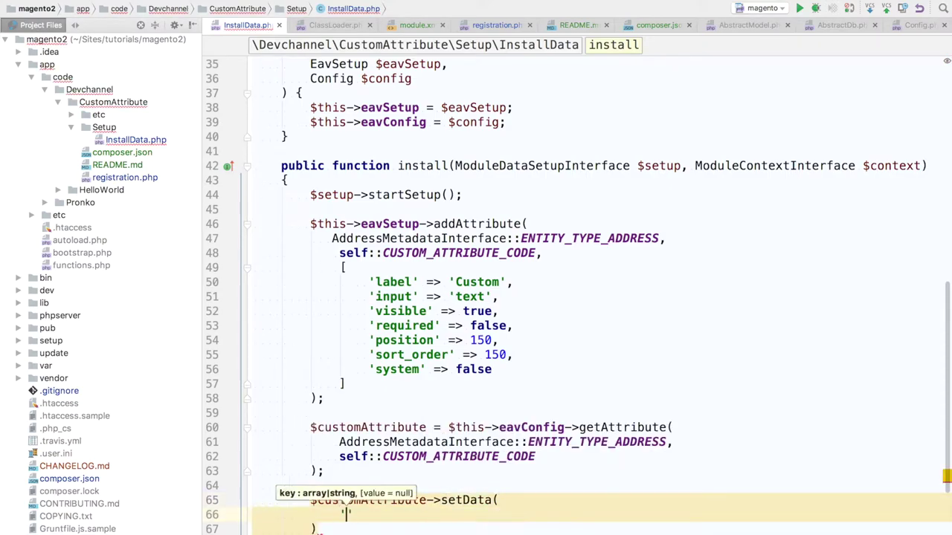
pyautogui.write('used_in_')
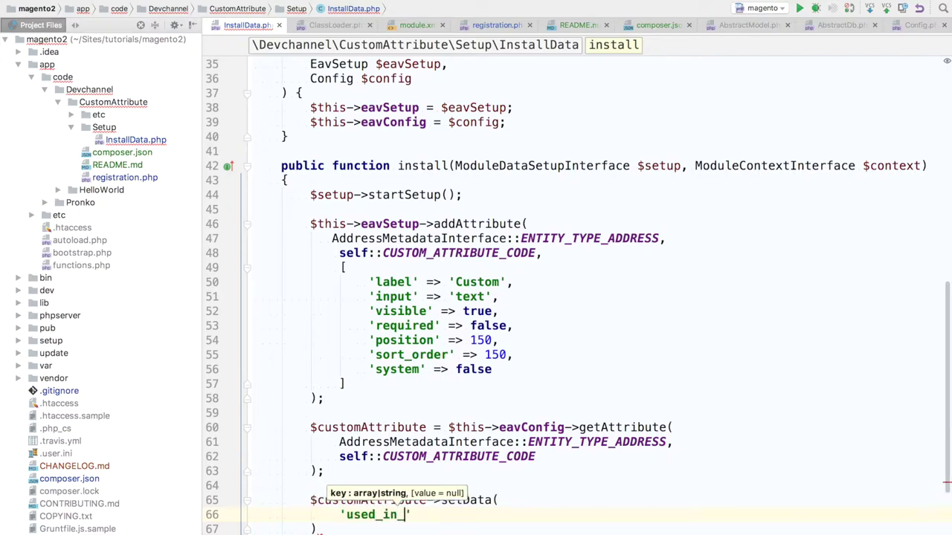
pyautogui.write("forms',")
pyautogui.press('Return')
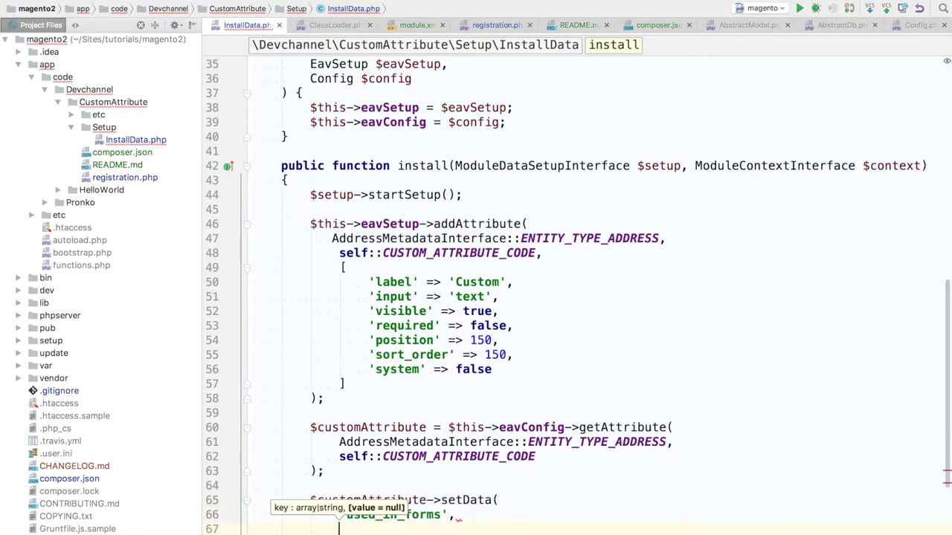
# Pass the array ['adminhtml_customer_address', 'customer_address_edit', 'customer_register_address'] as the value
pyautogui.write('[')
pyautogui.press('BackSpace')
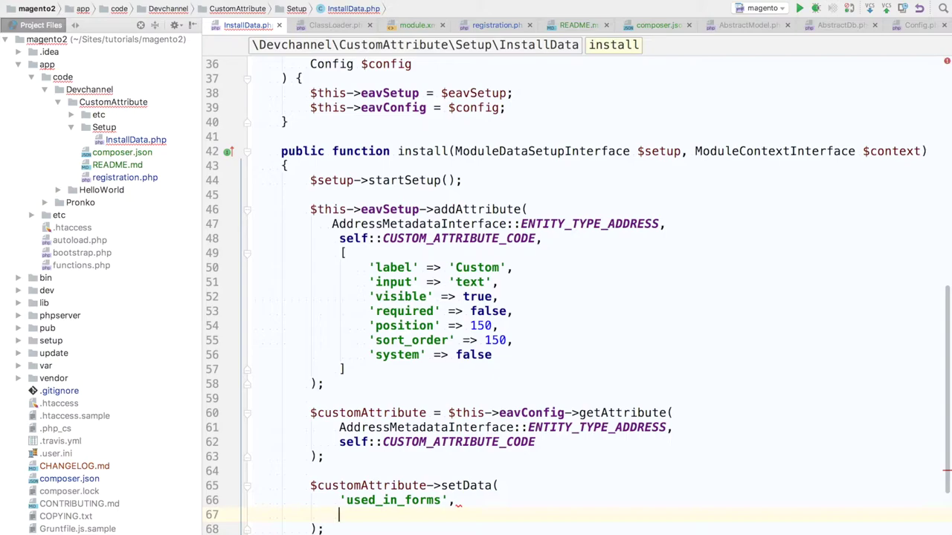
pyautogui.write("['")
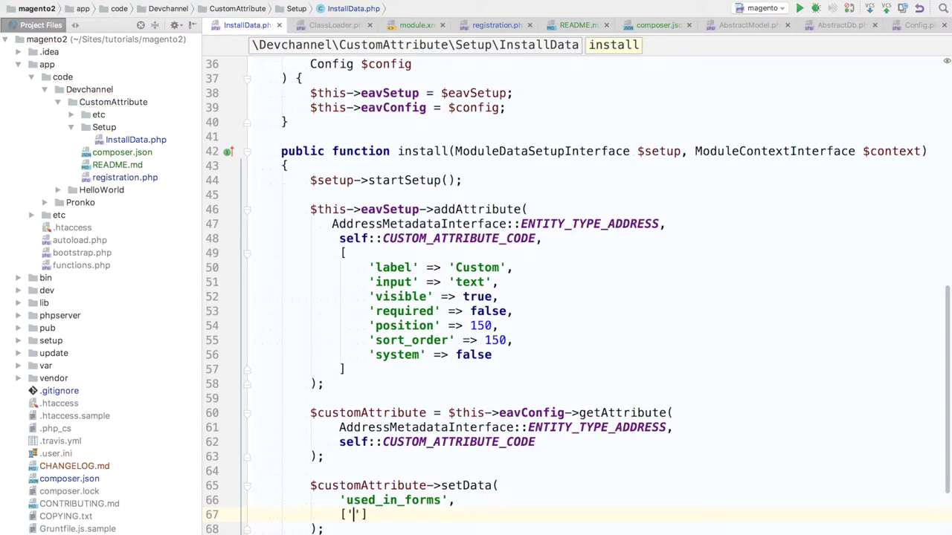
pyautogui.write("'")
pyautogui.press('Left')
pyautogui.write('ad')
pyautogui.write('minhtml')
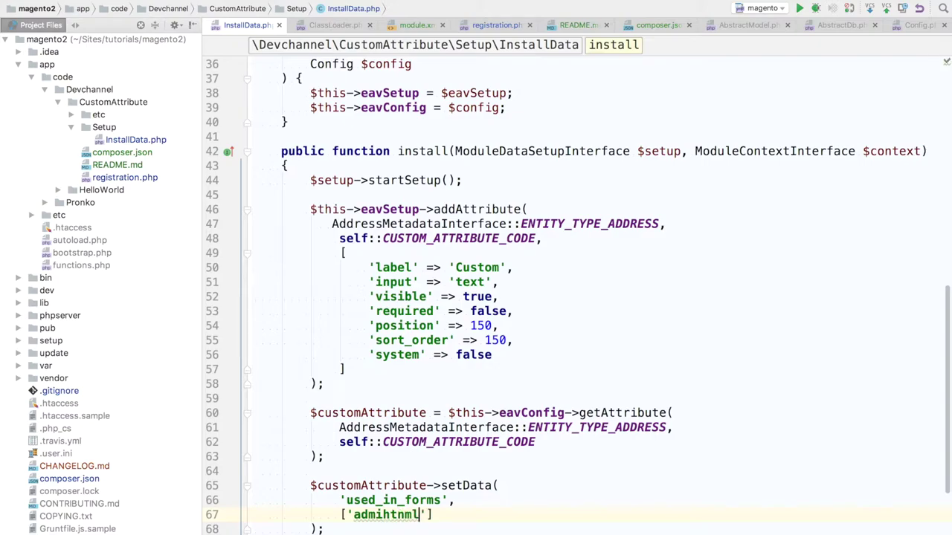
pyautogui.press('BackSpace')
pyautogui.press('BackSpace')
pyautogui.press('BackSpace')
pyautogui.press('BackSpace')
pyautogui.write('html')
pyautogui.write('_custom')
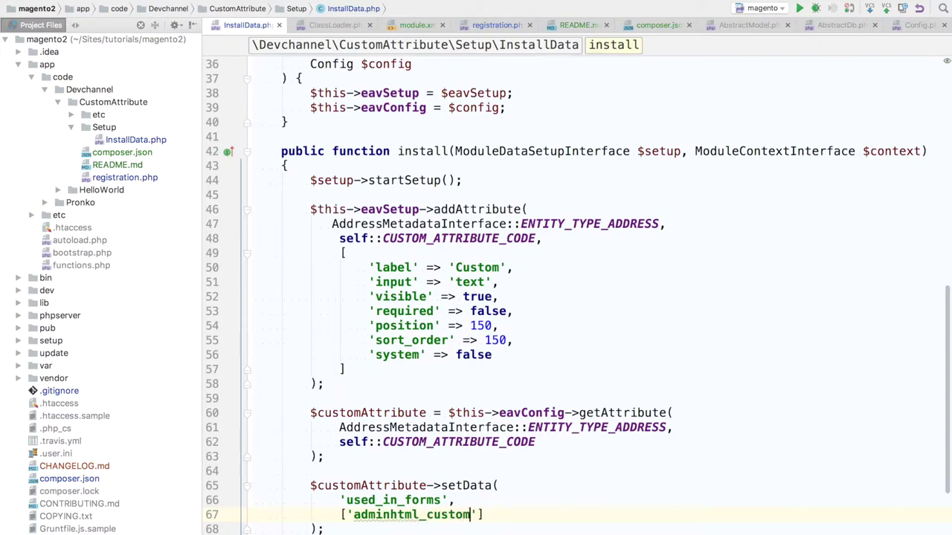
pyautogui.write('er_address')
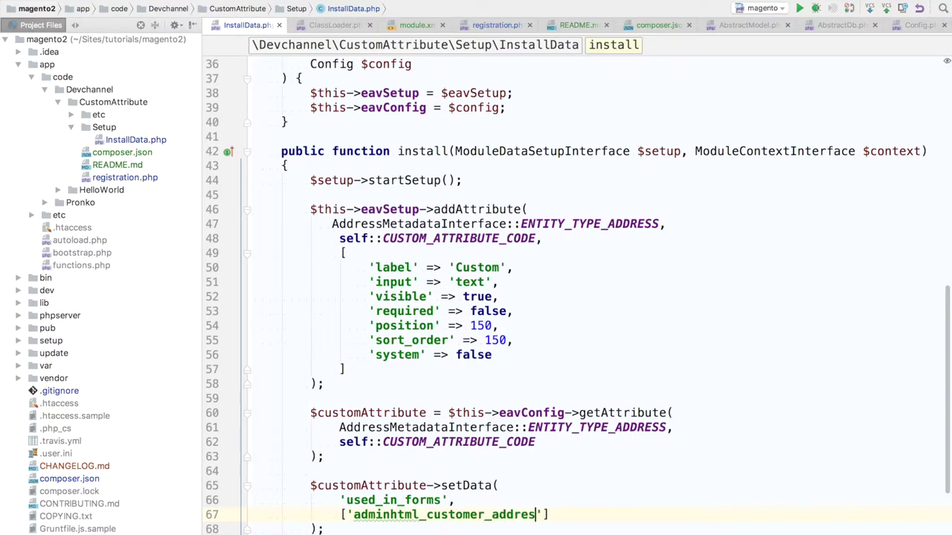
pyautogui.write("', '")
pyautogui.write('custome')
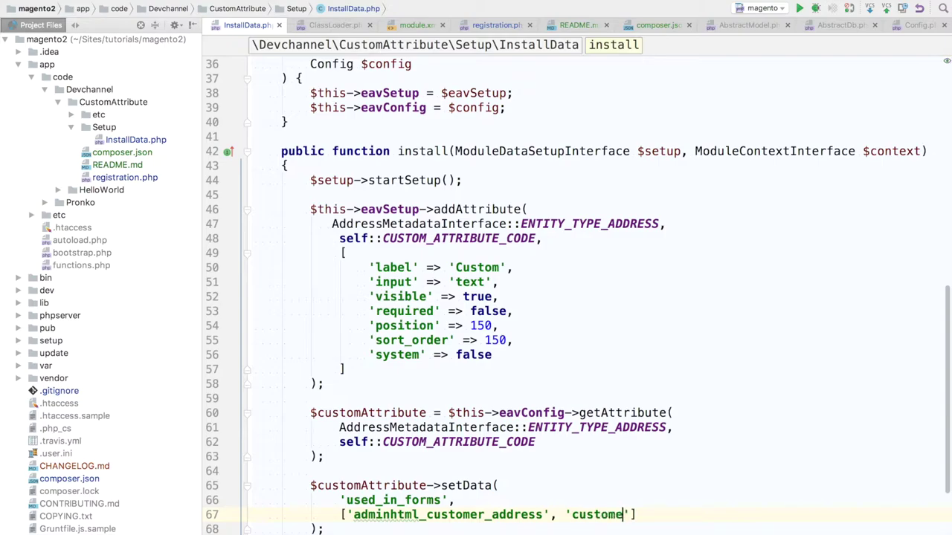
pyautogui.write('r')
pyautogui.write('_')
pyautogui.write('add')
pyautogui.write('ress_edit')
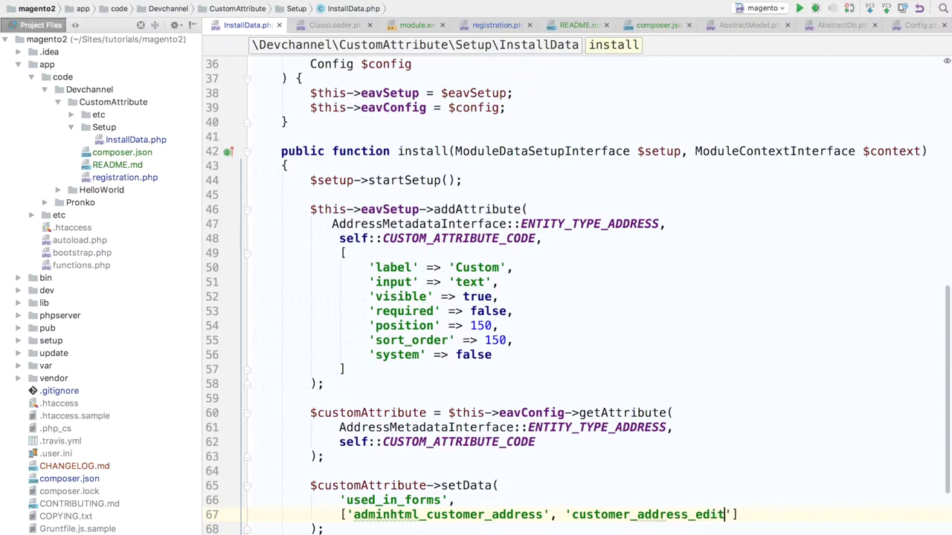
pyautogui.write("', '")
pyautogui.write('customer_regi')
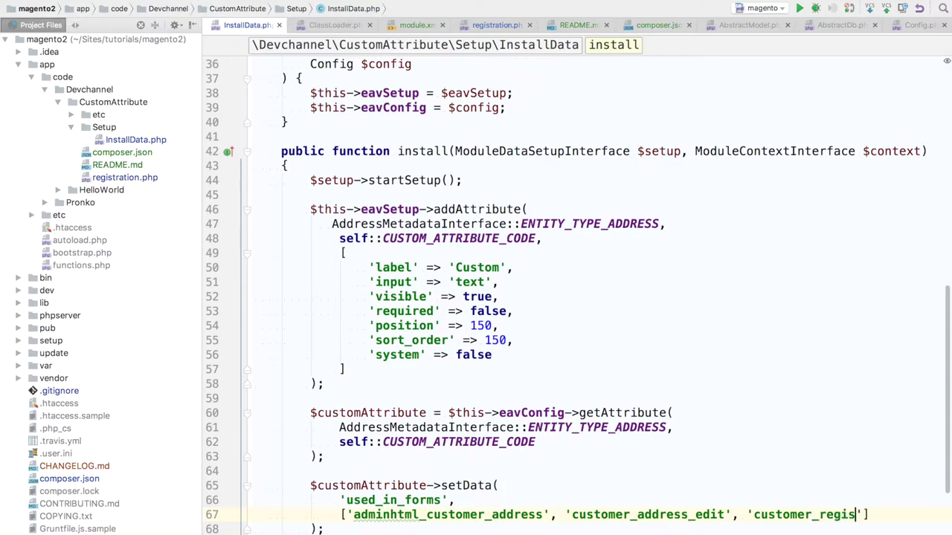
pyautogui.write('ster_addres')
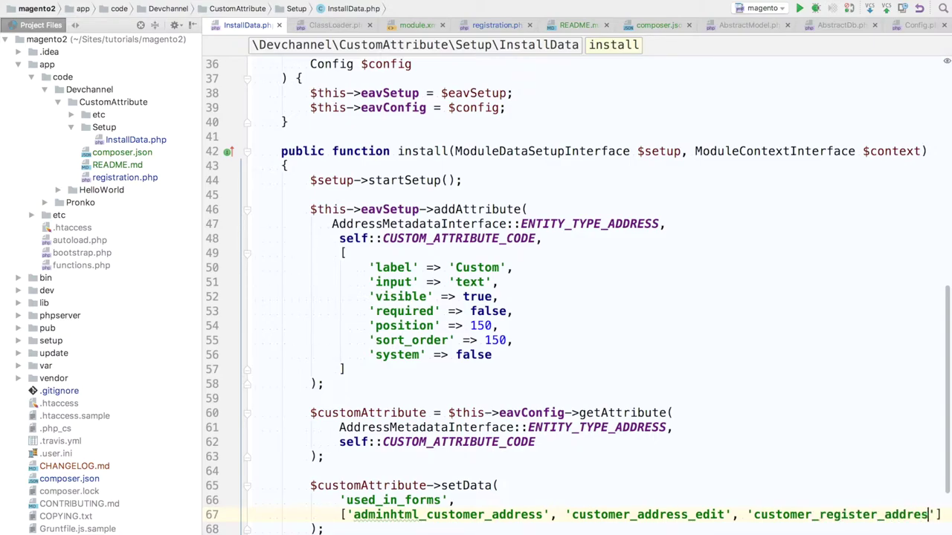
pyautogui.write('s')
pyautogui.press('Down')
# Add $customAttribute->save(); after the setData call
pyautogui.scroll(-2, 567, 463)
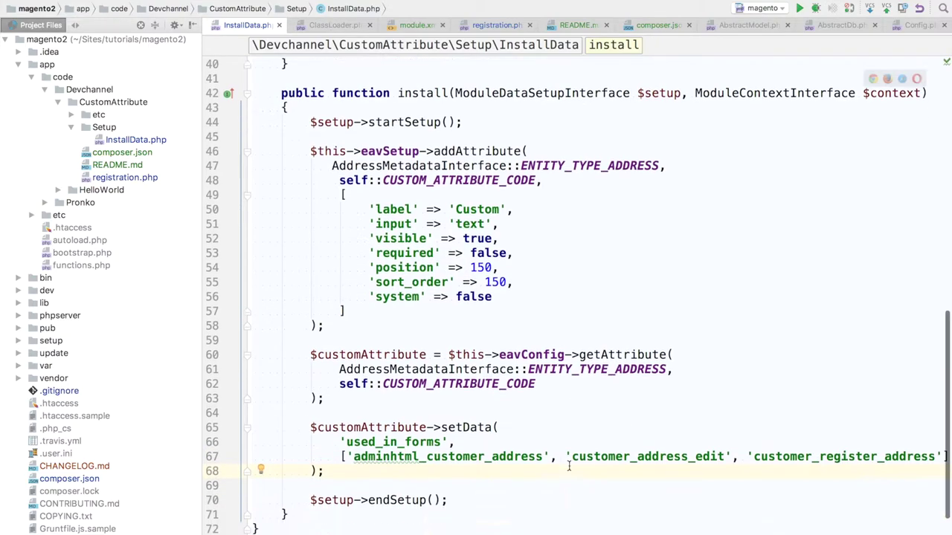
pyautogui.scroll(-2, 568, 464)
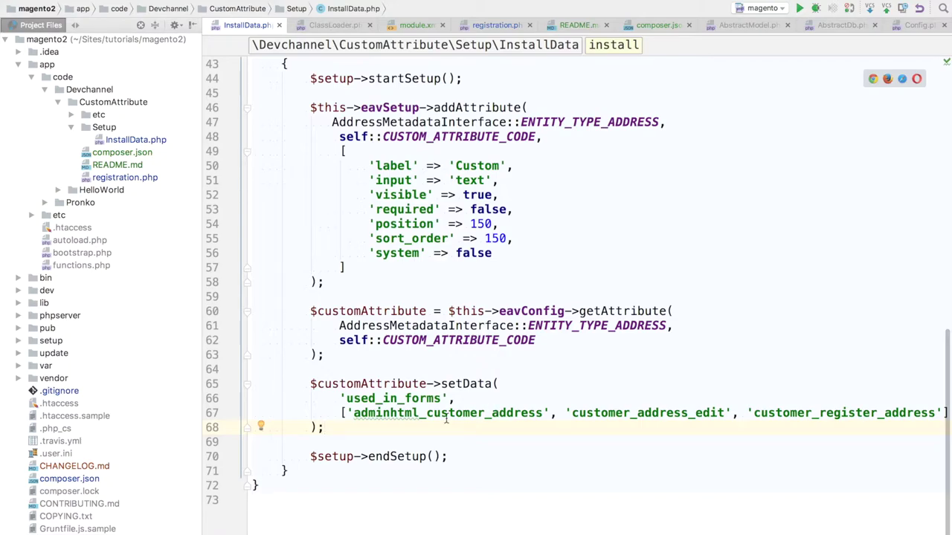
pyautogui.press('Return')
pyautogui.press('Return')
pyautogui.write('$cus')
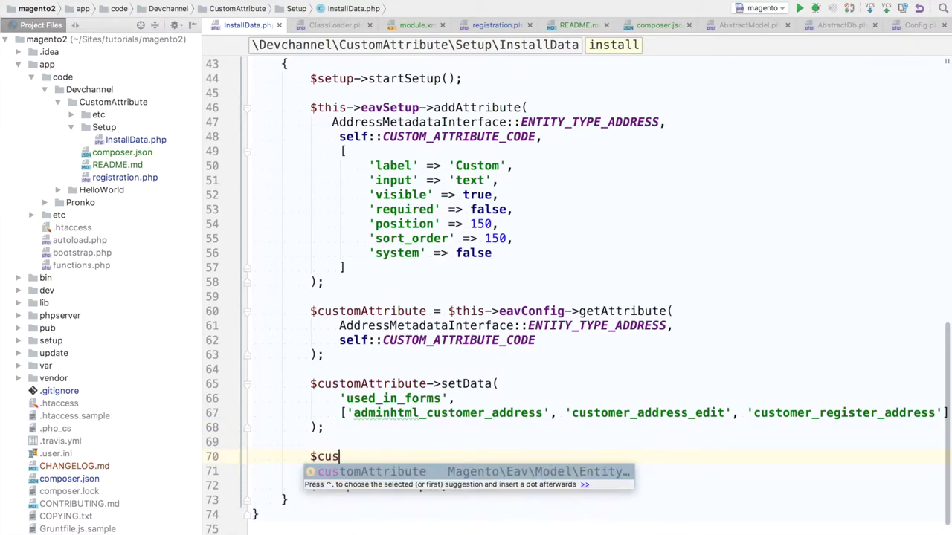
pyautogui.press('Return')
pyautogui.write('->save')
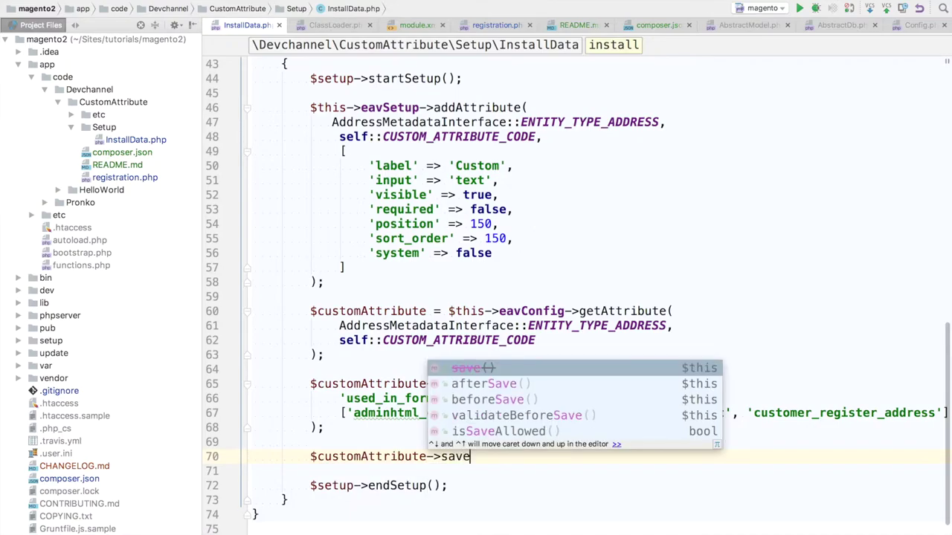
pyautogui.press('Return')
pyautogui.write(';')
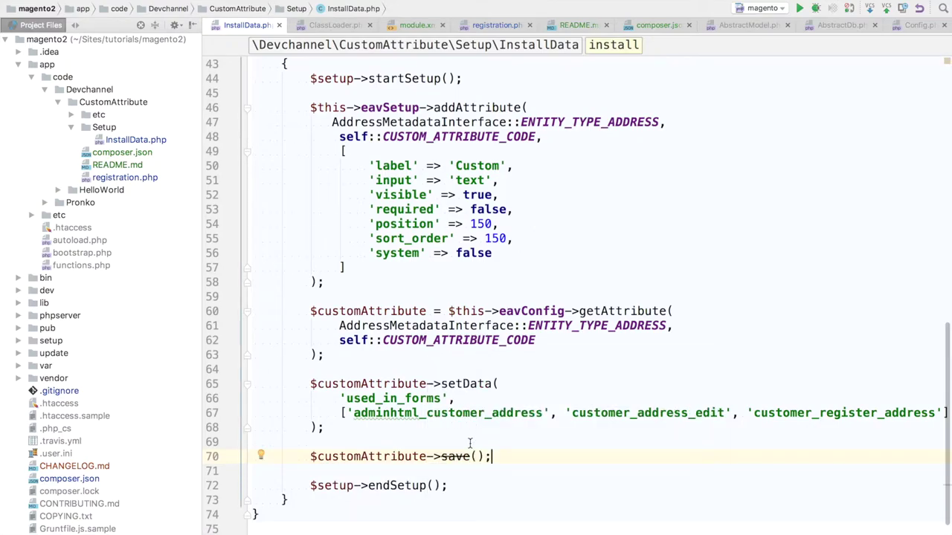
# Inspect the deprecated save() warning and the used_in_forms key
pyautogui.click(468, 457)
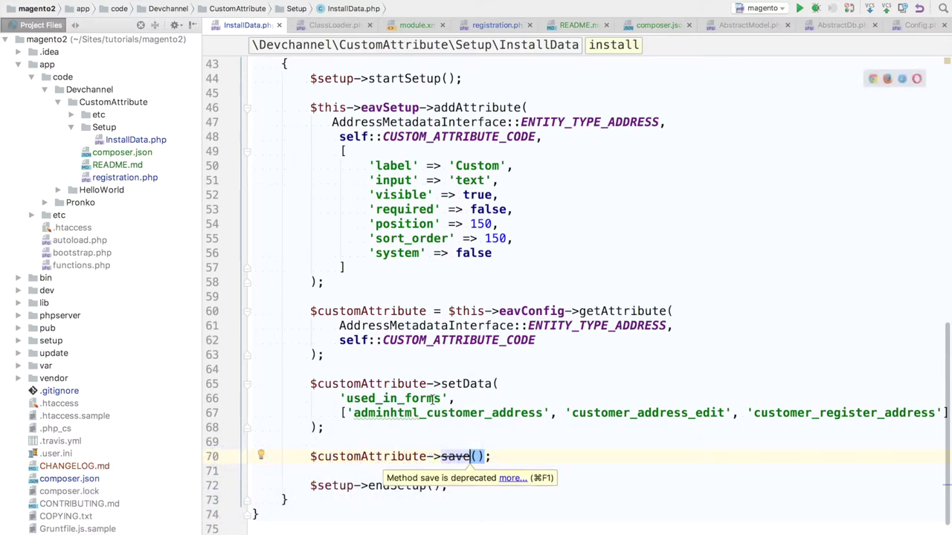
pyautogui.doubleClick(433, 399)
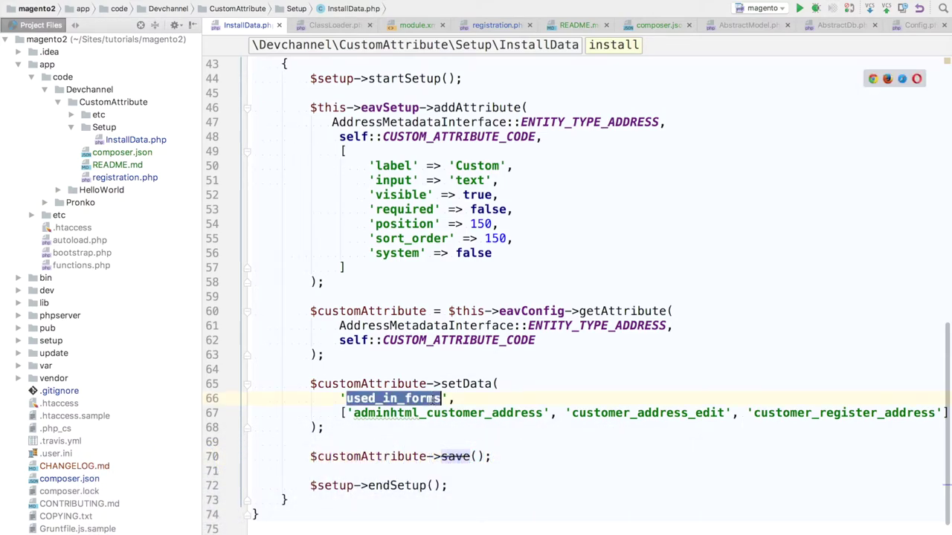
pyautogui.click(434, 399)
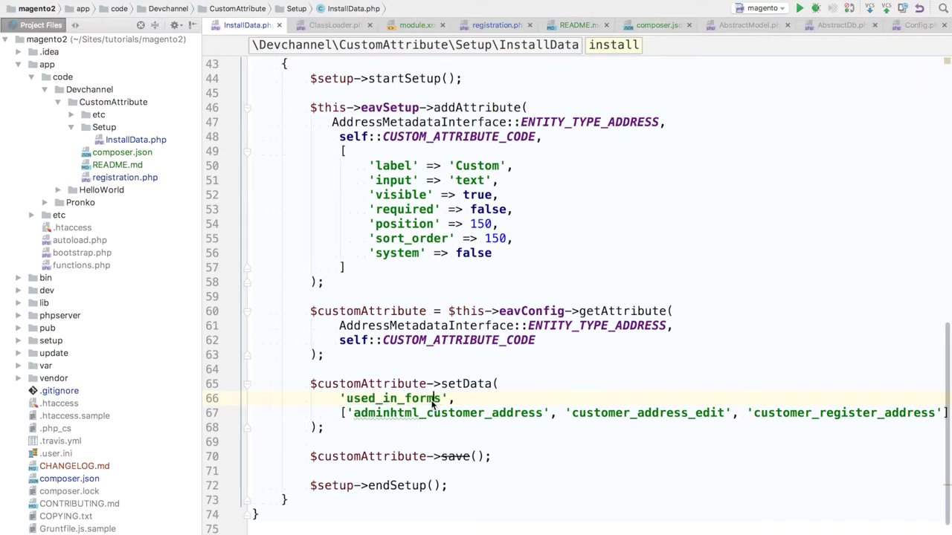
pyautogui.scroll(-2, 414, 435)
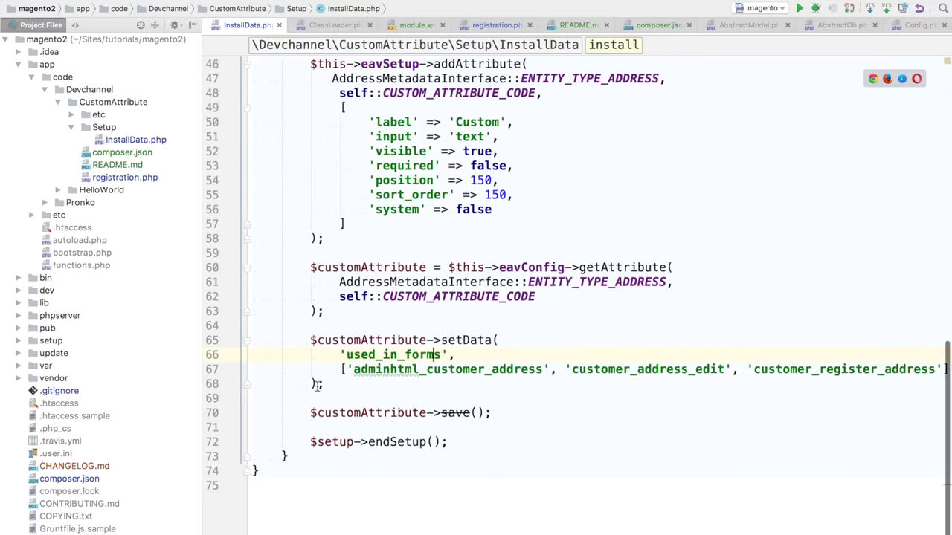
# Type bin/magento in a new terminal and open the module's etc/module.xml
pyautogui.hotkey('alt', 'F12')
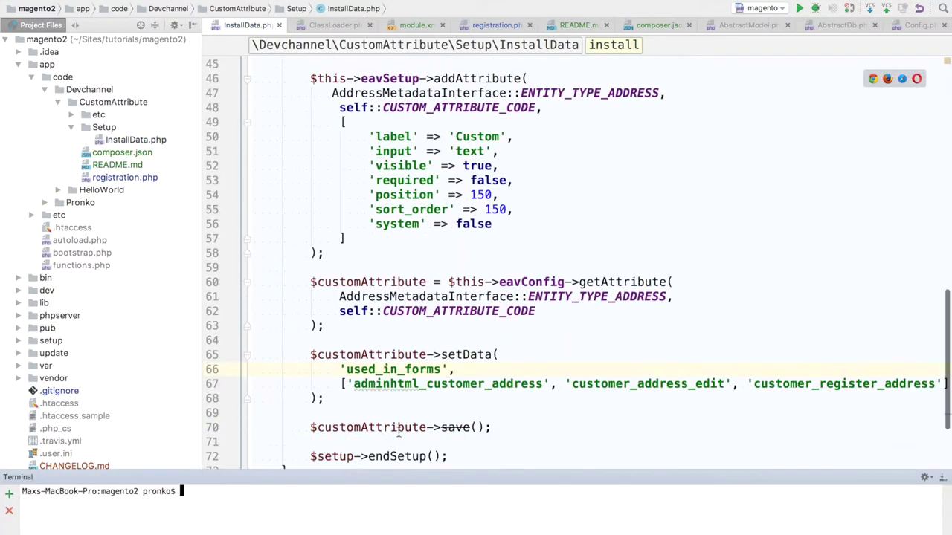
pyautogui.scroll(-2, 397, 432)
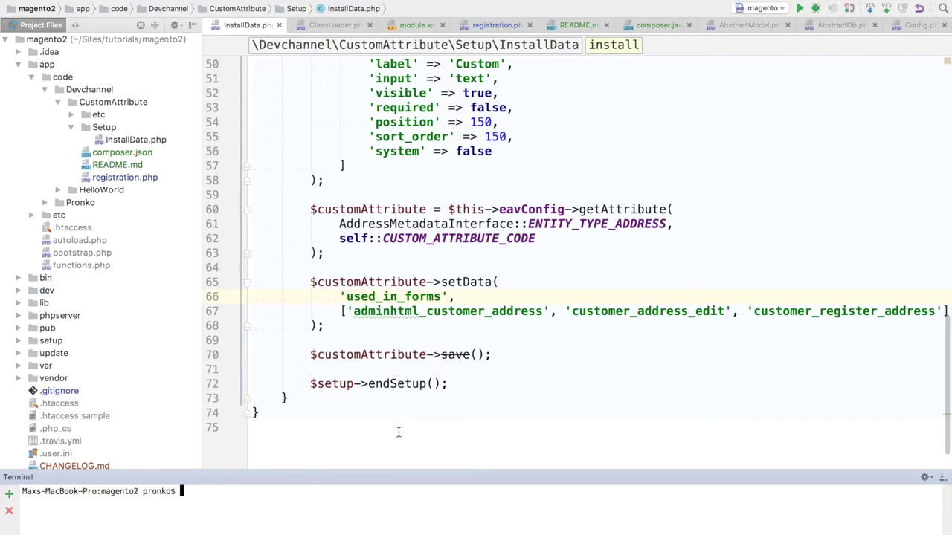
pyautogui.moveTo(387, 413)
pyautogui.write('bin/')
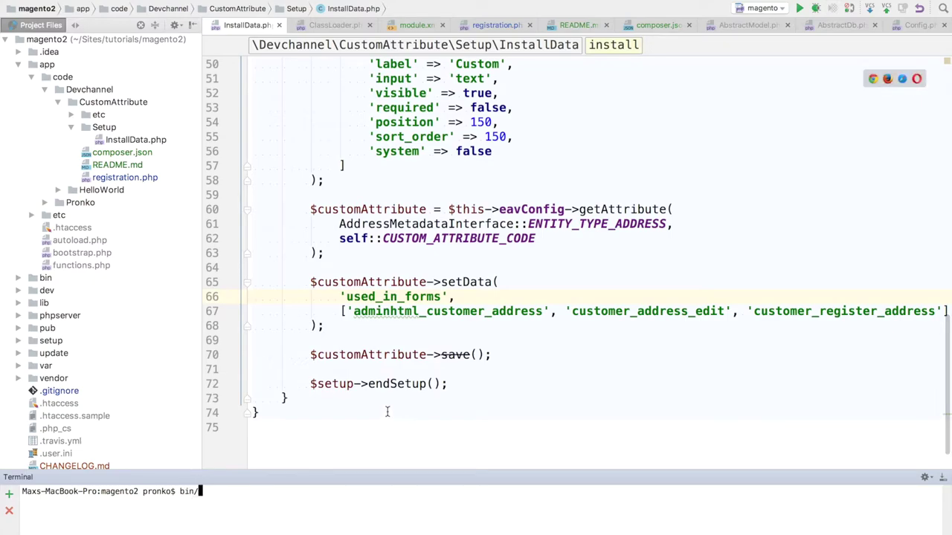
pyautogui.write('magento')
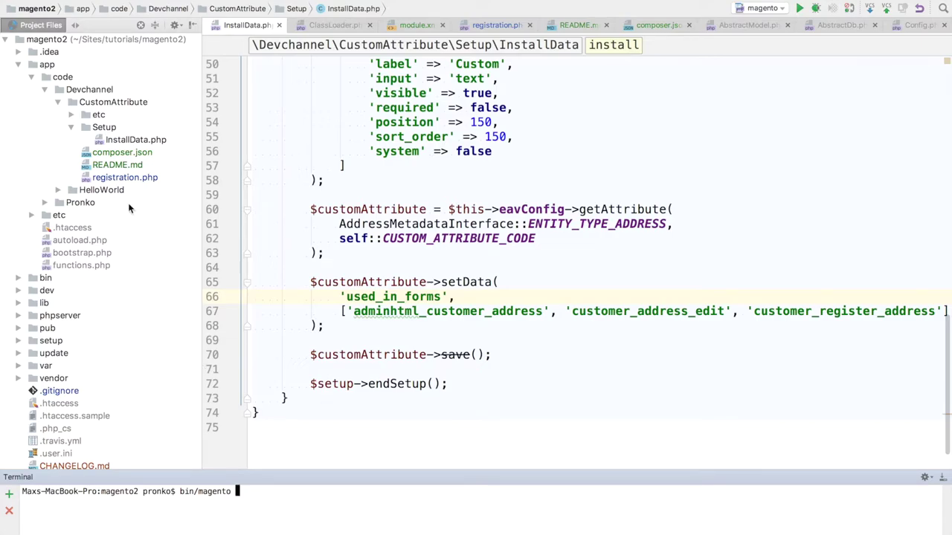
pyautogui.click(97, 118)
pyautogui.doubleClick(97, 118)
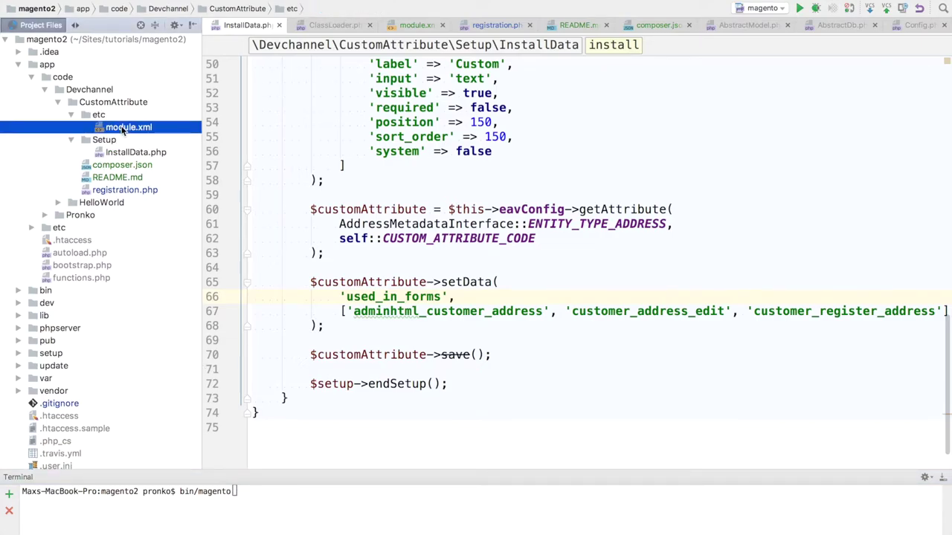
# Convert the self-closing module tag into separate opening and closing tags
pyautogui.press('End')
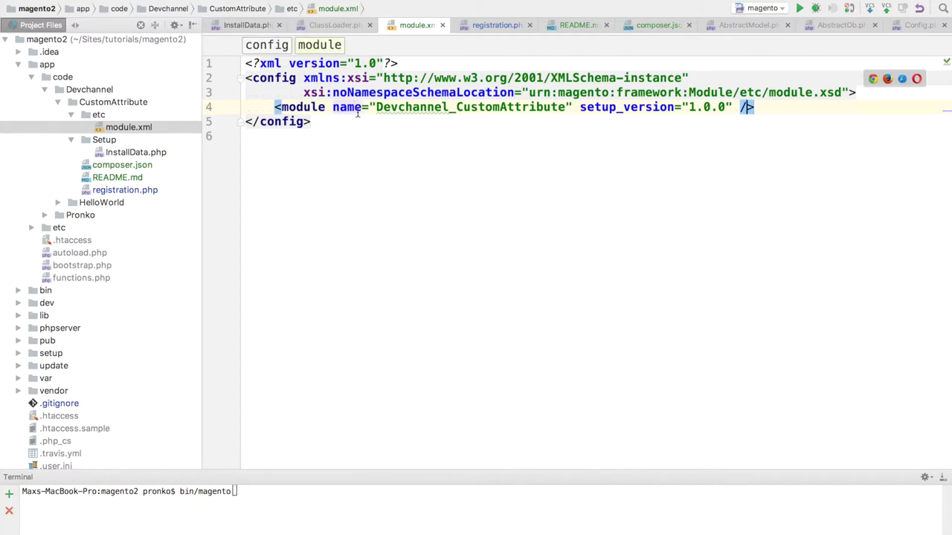
pyautogui.press('BackSpace')
pyautogui.press('BackSpace')
pyautogui.press('BackSpace')
pyautogui.write('>')
pyautogui.press('Return')
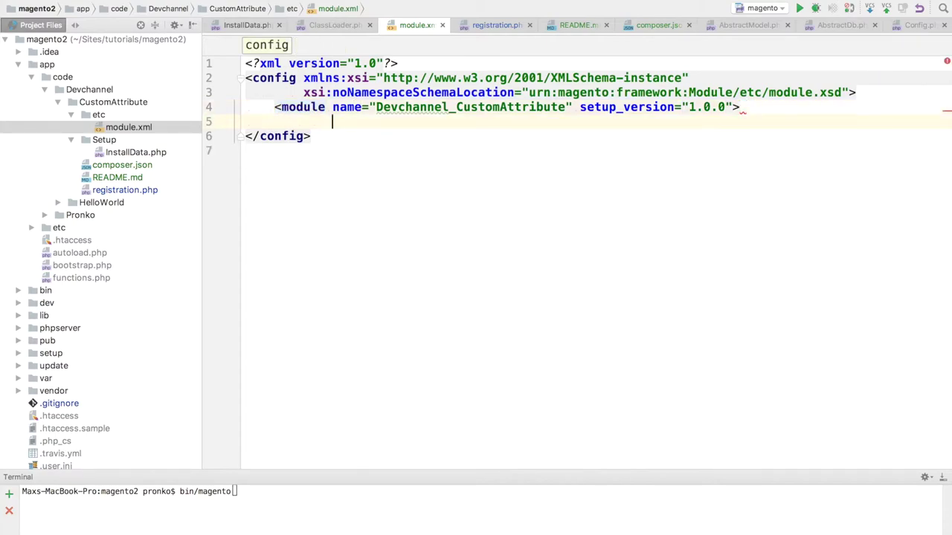
pyautogui.press('BackSpace')
pyautogui.write('</module>')
pyautogui.press('Home')
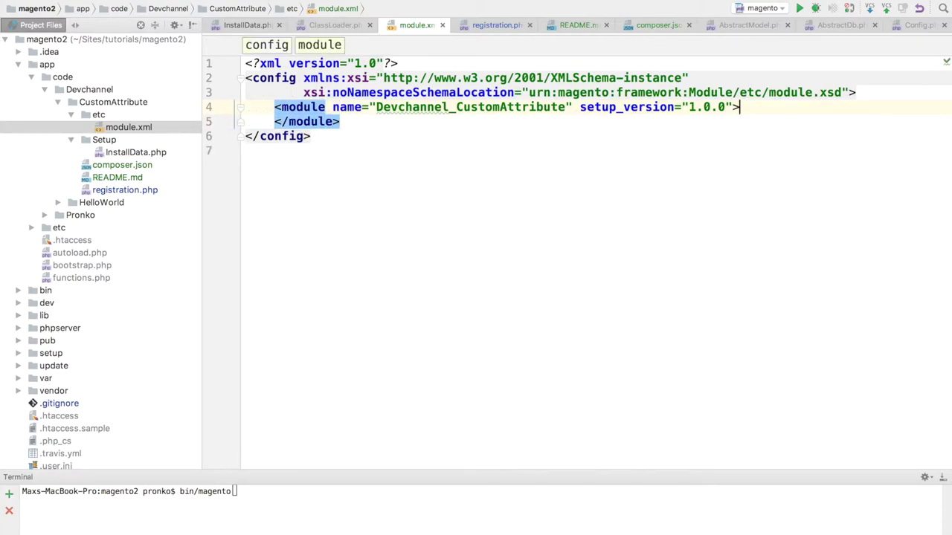
pyautogui.press('Return')
# Add <sequence><module name="Magento_Customer"/></sequence> inside the module element
pyautogui.press('Up')
pyautogui.write('<')
pyautogui.press('Return')
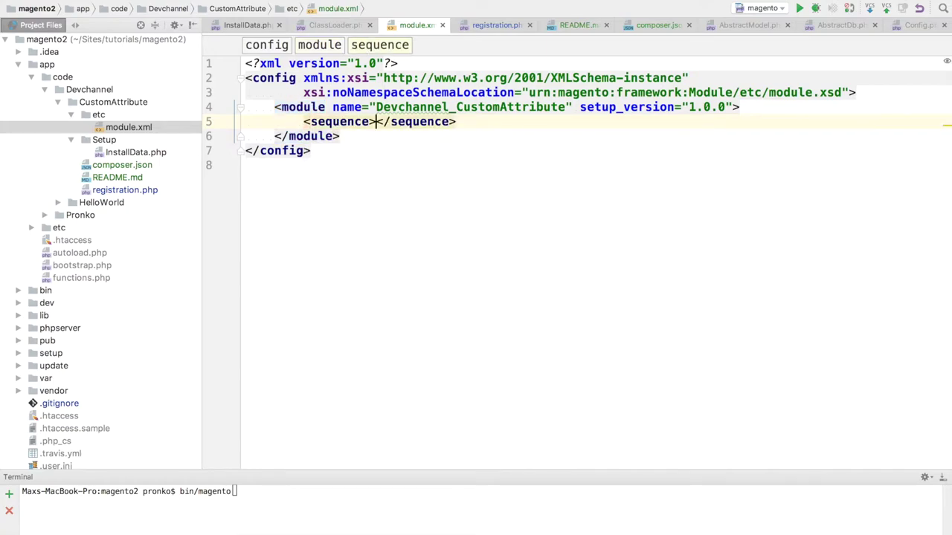
pyautogui.press('Return')
pyautogui.write('<m')
pyautogui.press('Return')
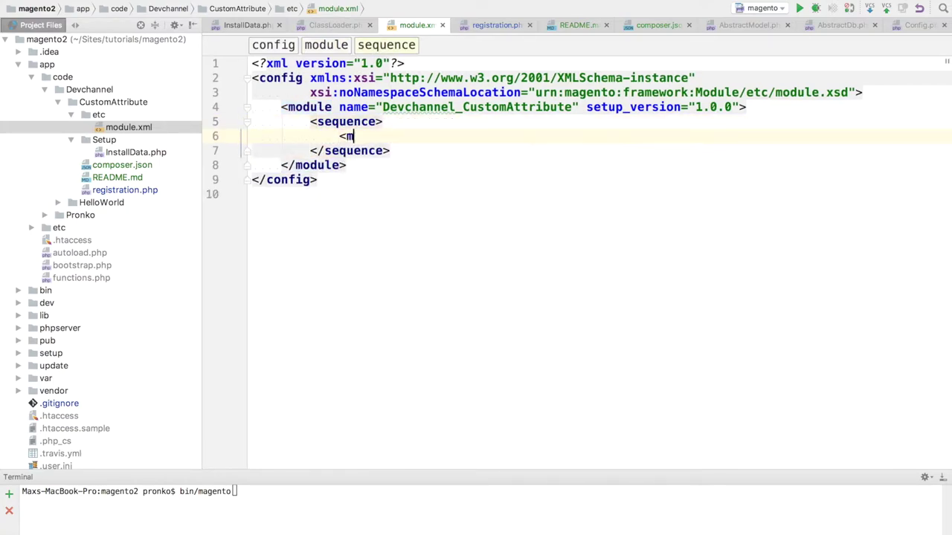
pyautogui.write('Magen')
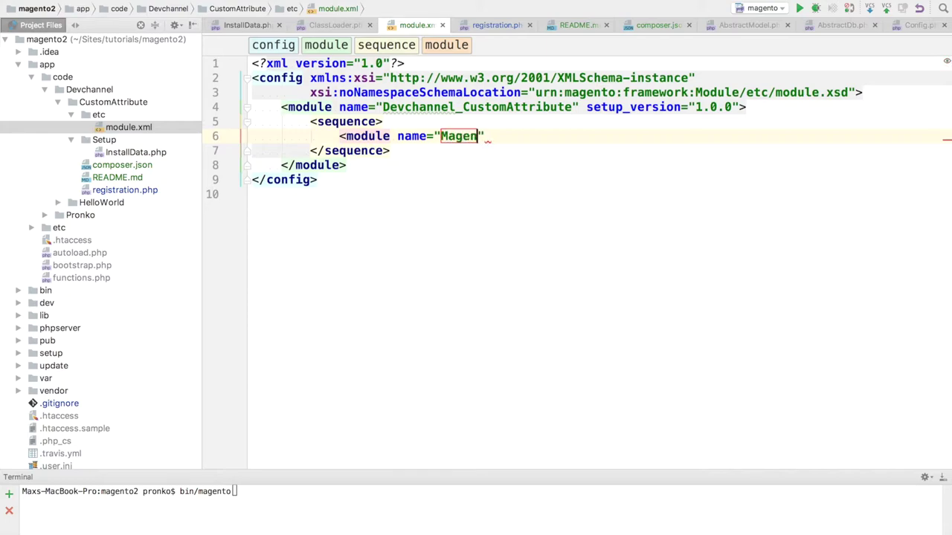
pyautogui.write('to_Customer')
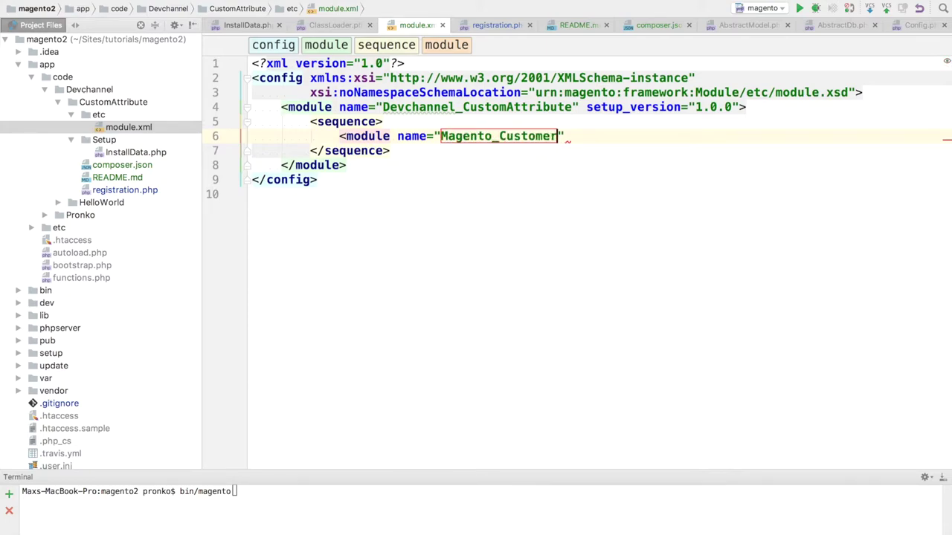
pyautogui.press('Right')
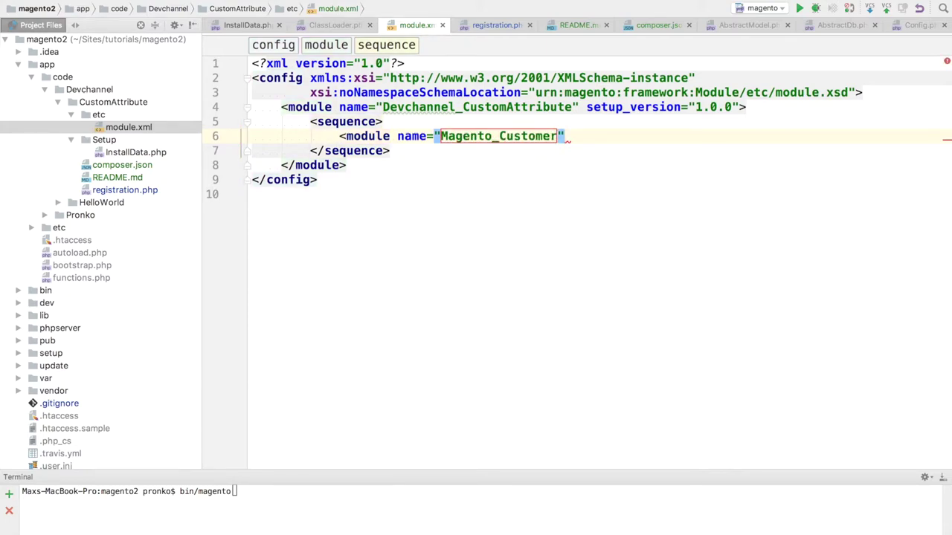
pyautogui.write('/>')
pyautogui.click(657, 531)
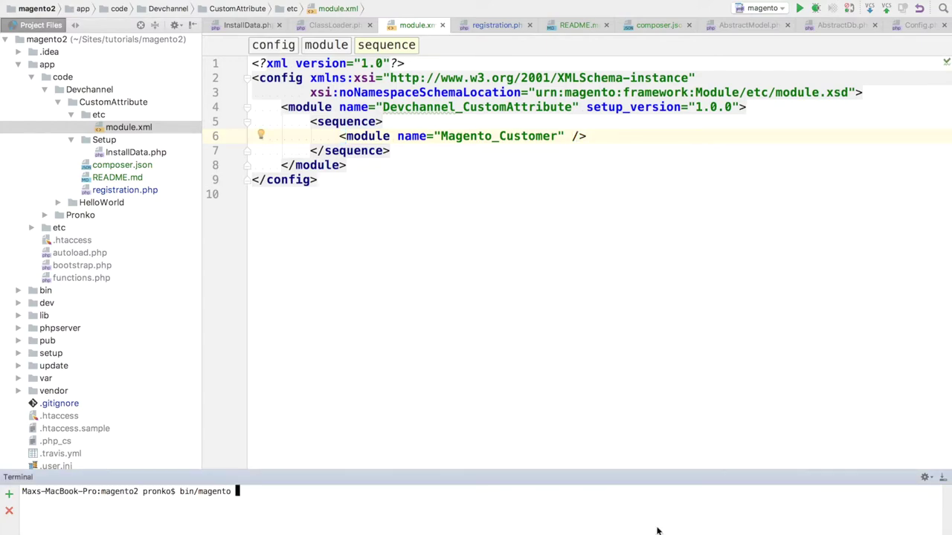
# Check the Magento module list with bin/magento module:status in the terminal
pyautogui.write('se')
pyautogui.press('BackSpace')
pyautogui.press('BackSpace')
pyautogui.write('module:enable')
pyautogui.press('BackSpace')
pyautogui.press('BackSpace')
pyautogui.press('BackSpace')
pyautogui.press('BackSpace')
pyautogui.press('BackSpace')
pyautogui.write('status')
pyautogui.press('Return')
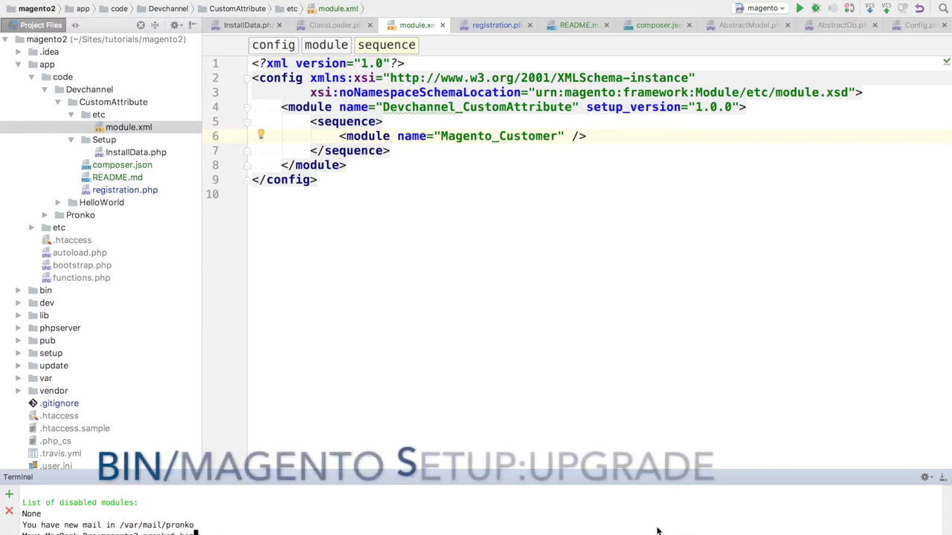
# Run bin/magento setup:upgrade, then switch to the Magento admin in Chrome
pyautogui.write('bin/magento ')
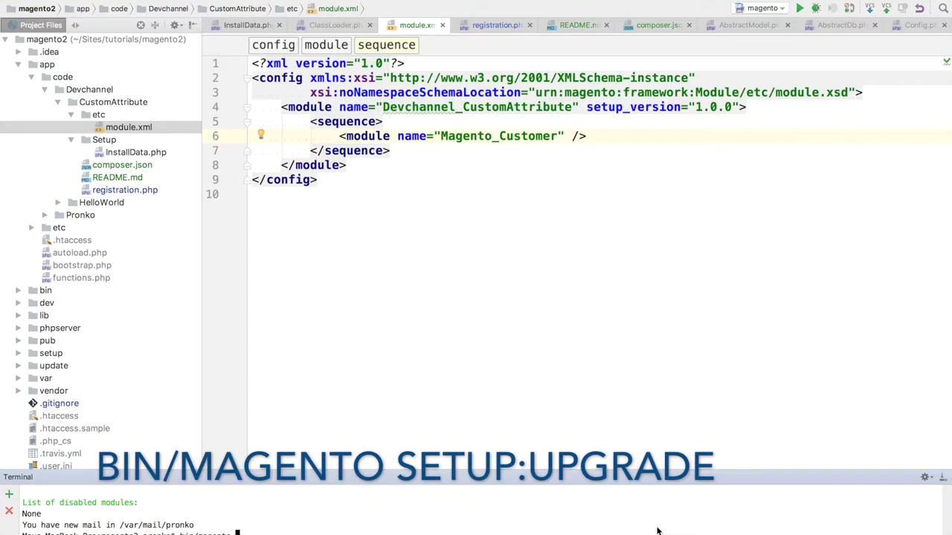
pyautogui.write('setup:upgrade')
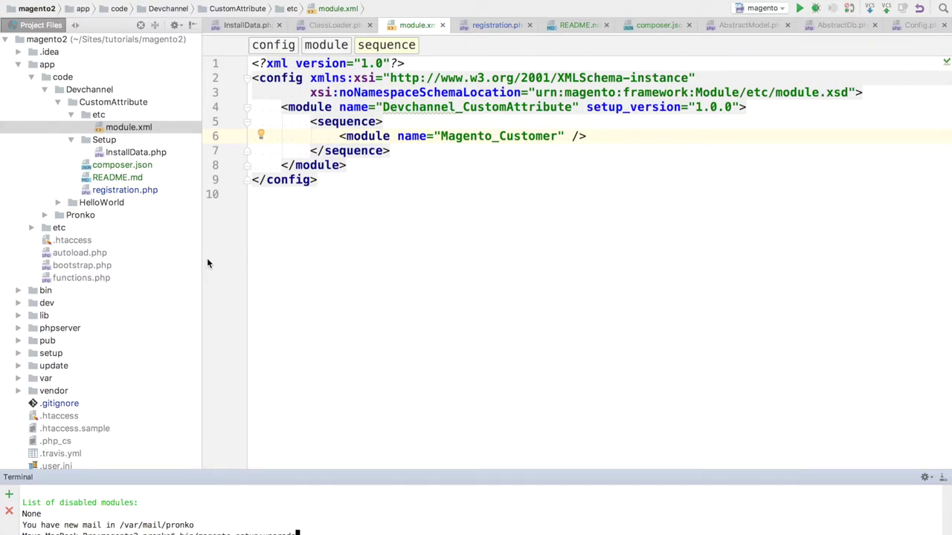
pyautogui.doubleClick(150, 151)
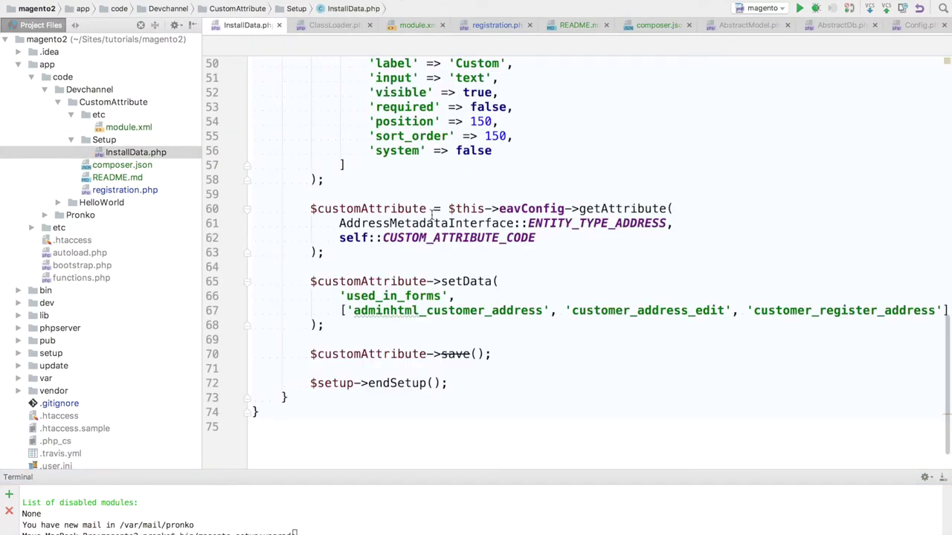
pyautogui.scroll(-2, 402, 297)
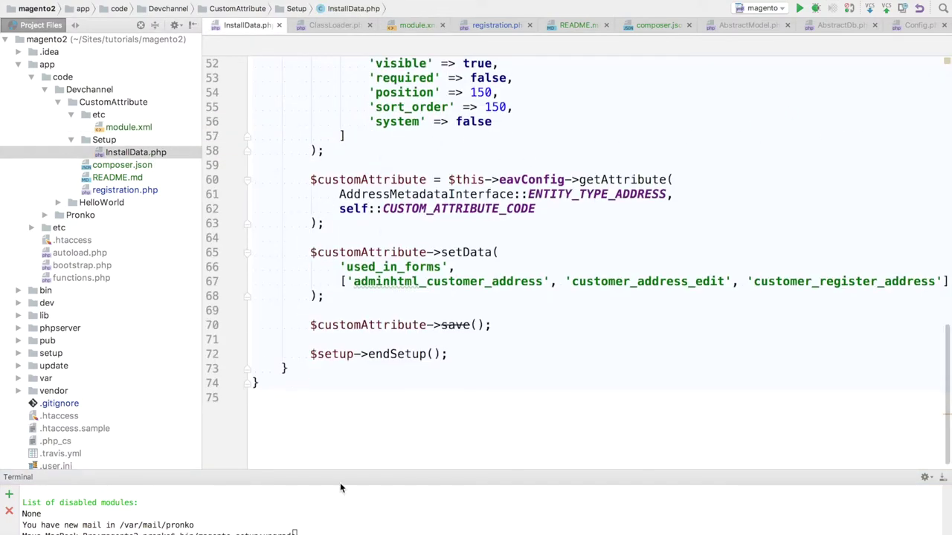
pyautogui.click(340, 483)
pyautogui.press('Return')
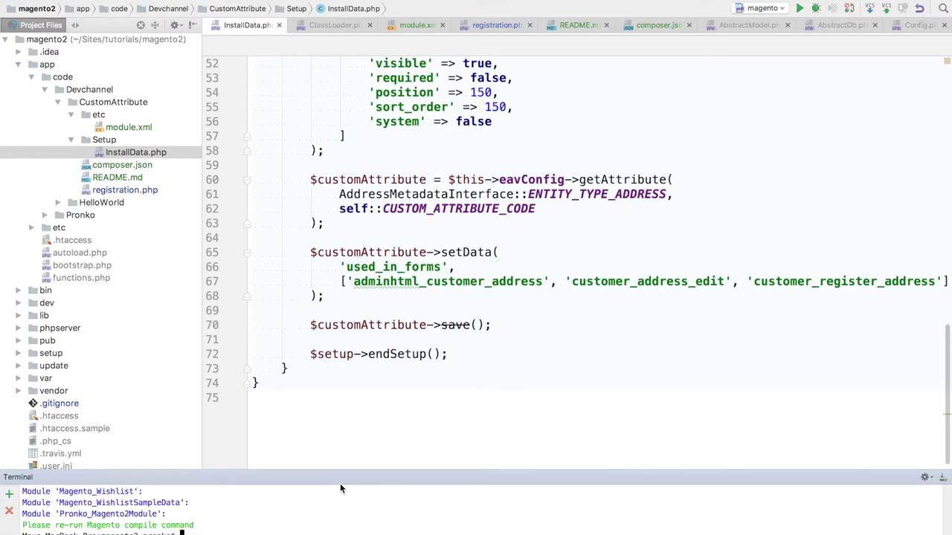
pyautogui.press('super+Tab')
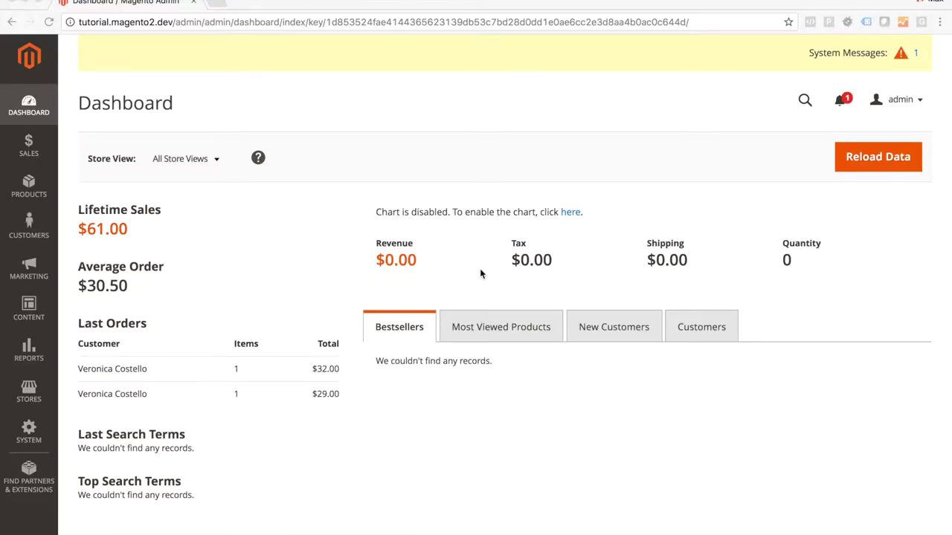
# Add a new address to a new customer, confirm the empty Custom field appears, then minimize Chrome
pyautogui.click(31, 227)
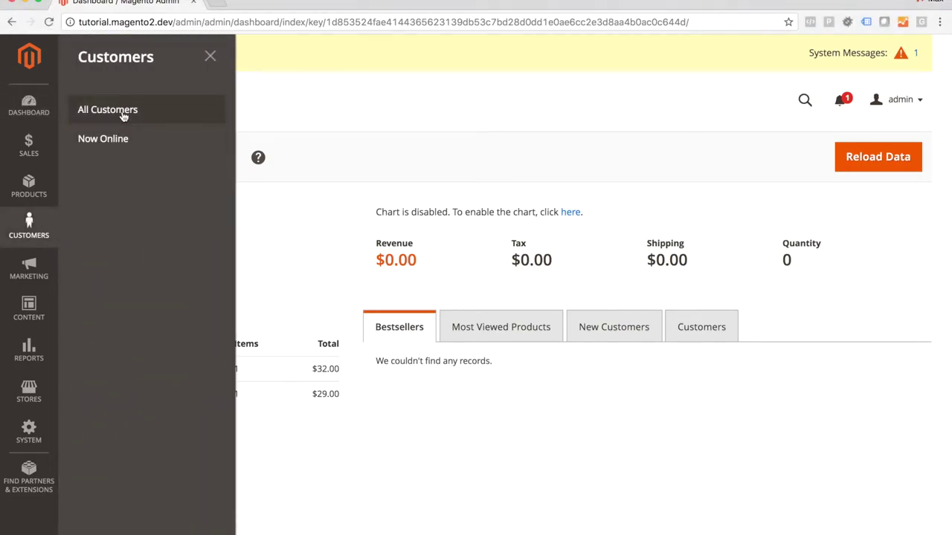
pyautogui.click(123, 116)
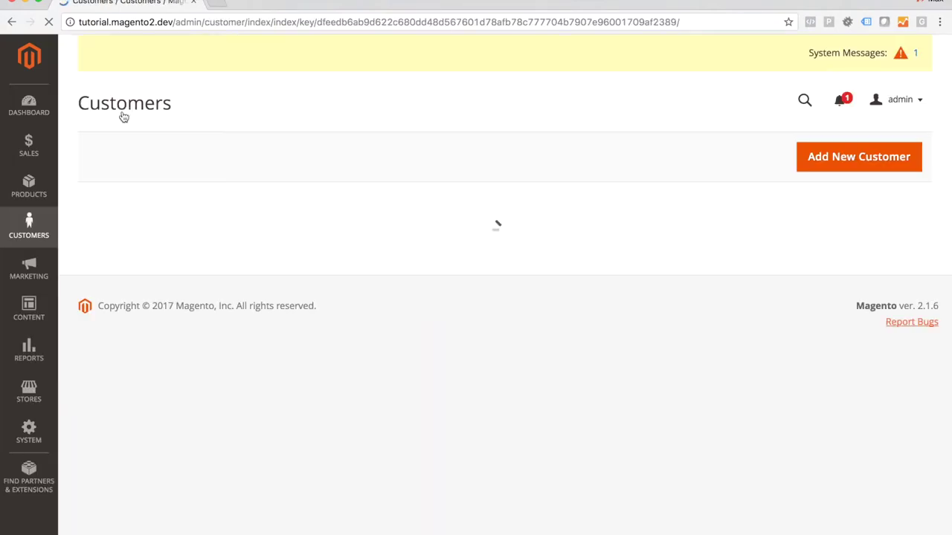
pyautogui.click(816, 163)
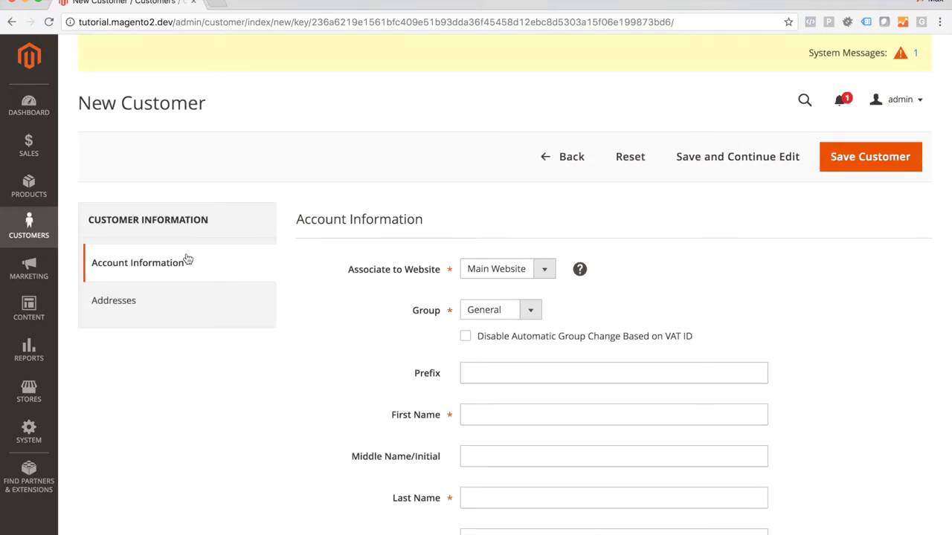
pyautogui.click(199, 302)
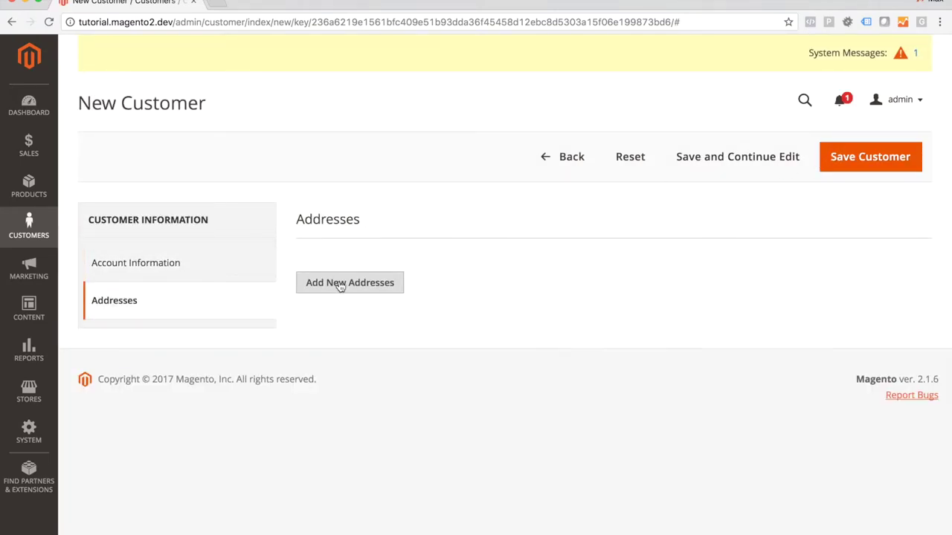
pyautogui.click(340, 287)
pyautogui.scroll(-10, 365, 318)
pyautogui.scroll(-4, 367, 319)
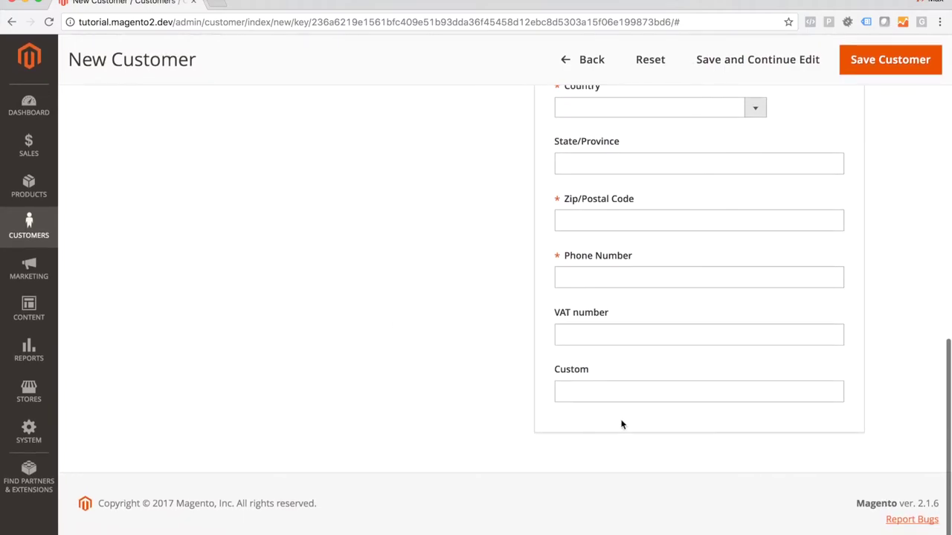
pyautogui.click(575, 390)
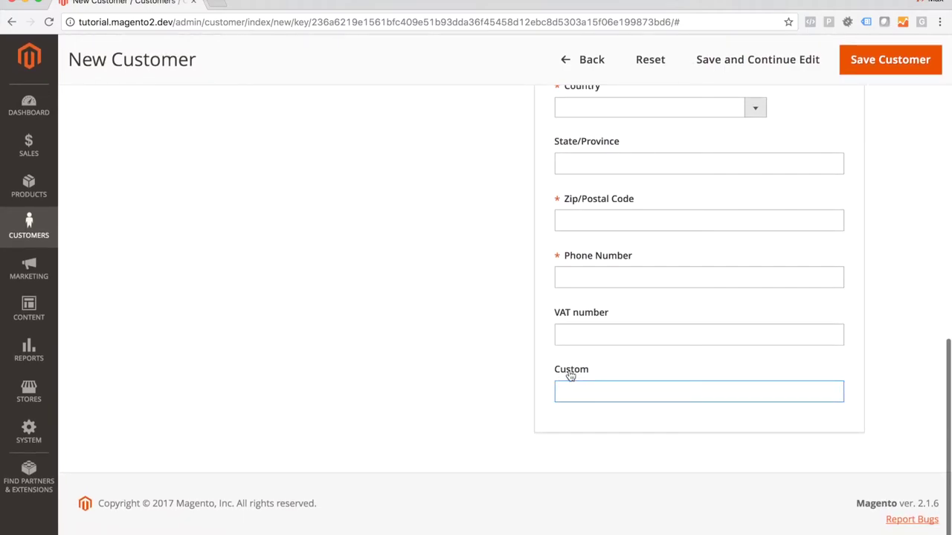
pyautogui.scroll(1, 561, 375)
pyautogui.scroll(-1, 561, 375)
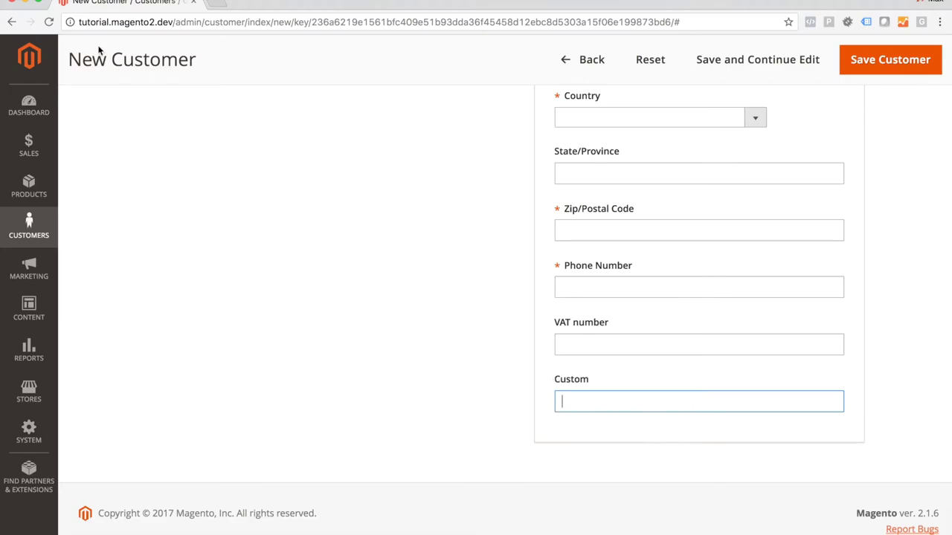
pyautogui.click(25, 2)
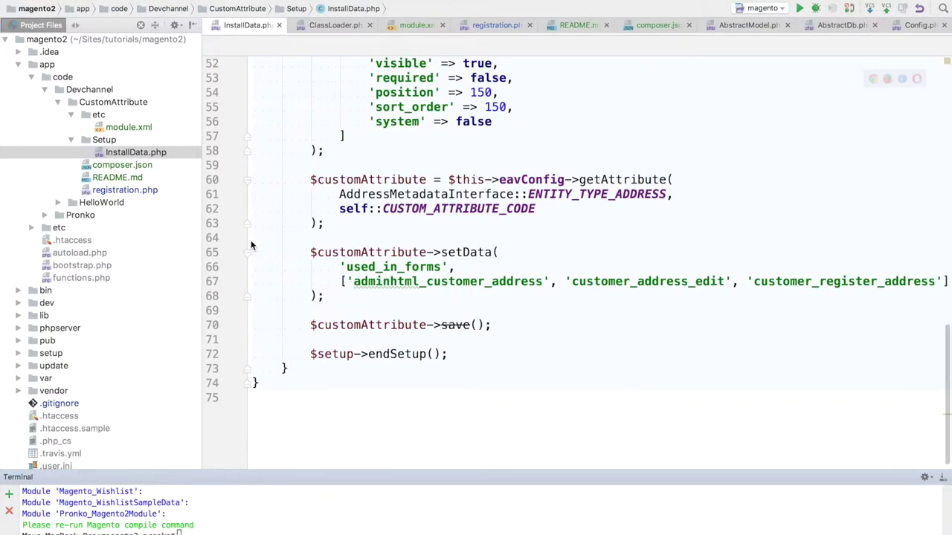
# Create a new file extension_attributes.xml in the CustomAttribute module's etc folder
pyautogui.click(98, 115)
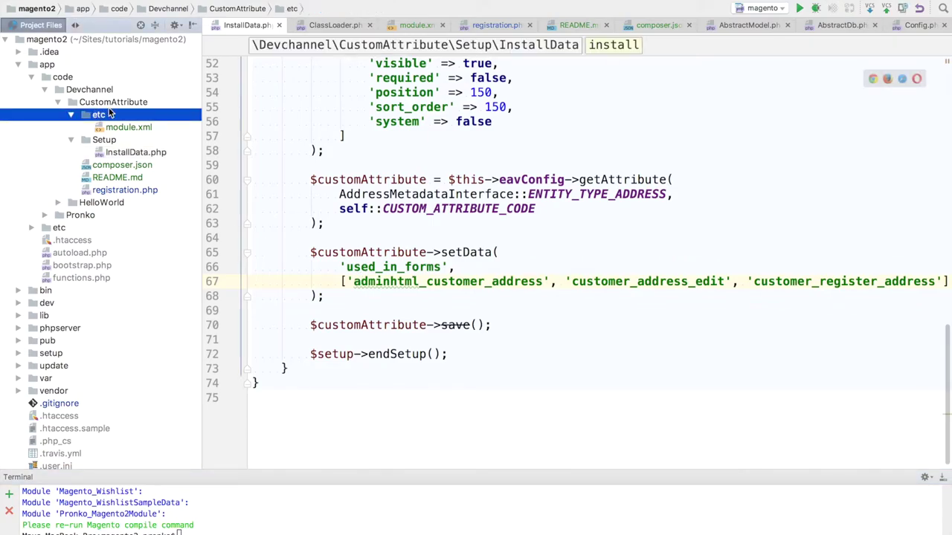
pyautogui.rightClick(97, 115)
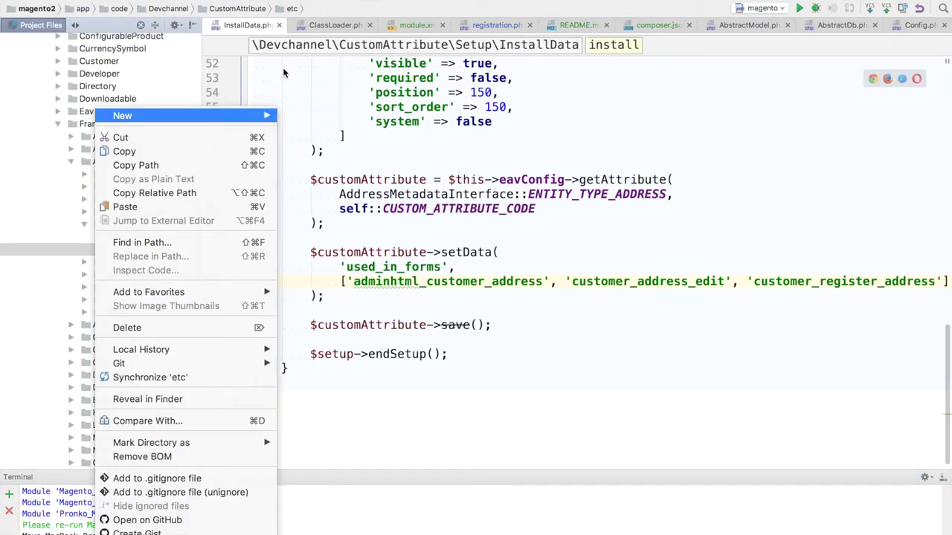
pyautogui.press('Escape')
pyautogui.scroll(10, 103, 117)
pyautogui.rightClick(101, 115)
pyautogui.moveTo(118, 116)
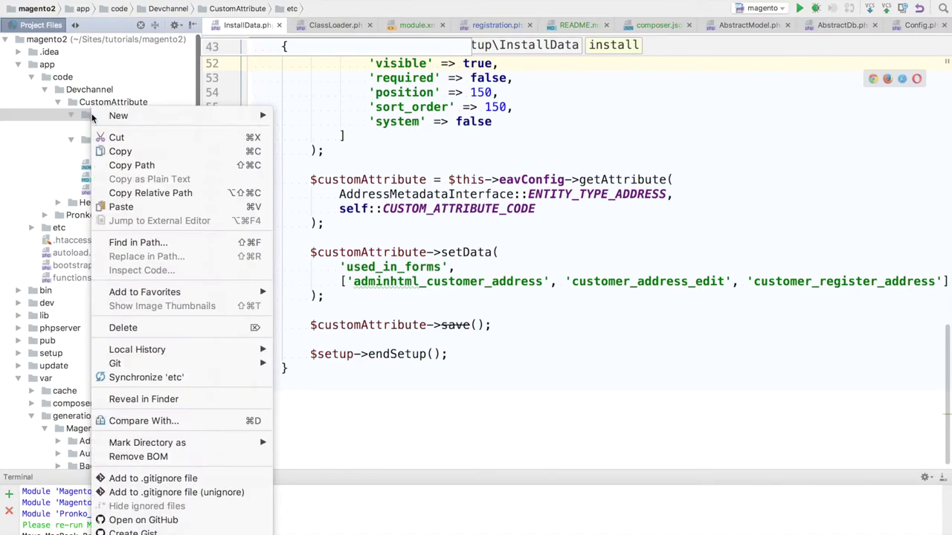
pyautogui.click(327, 119)
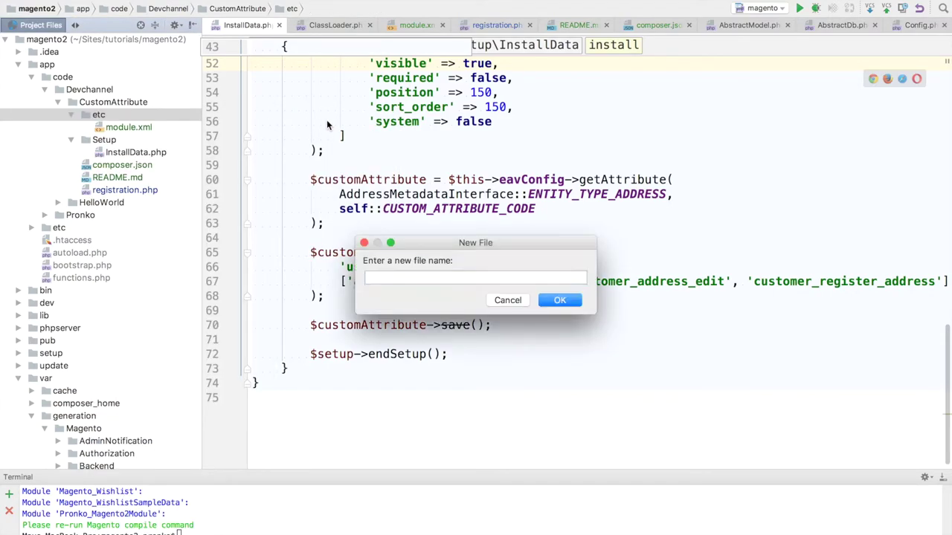
pyautogui.write('extension_attribute')
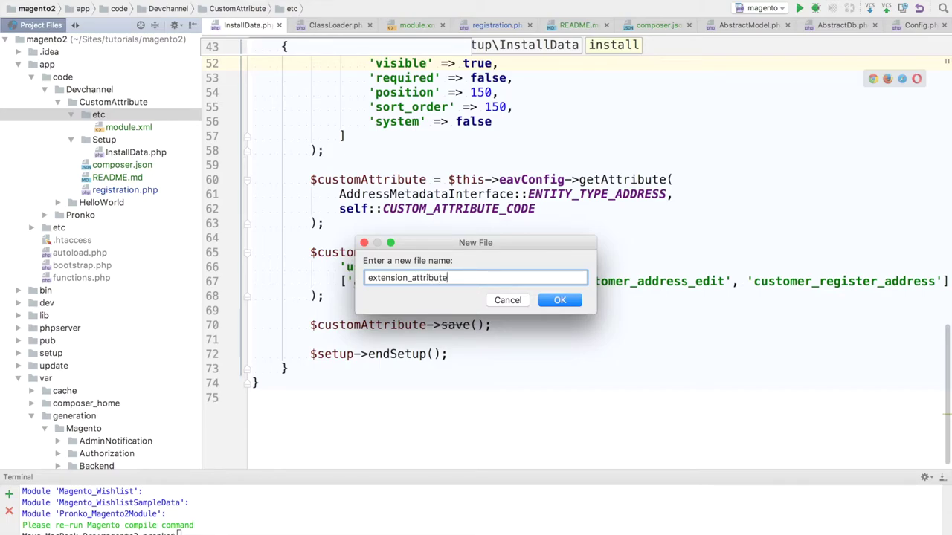
pyautogui.write('s')
pyautogui.write('.xml')
pyautogui.press('Return')
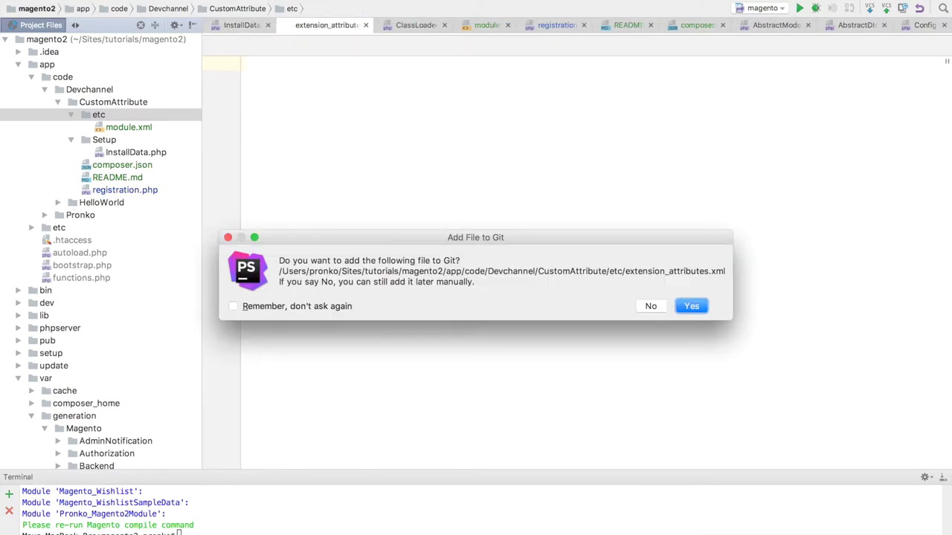
# Add the file to Git and expand the XML config skeleton
pyautogui.press('Return')
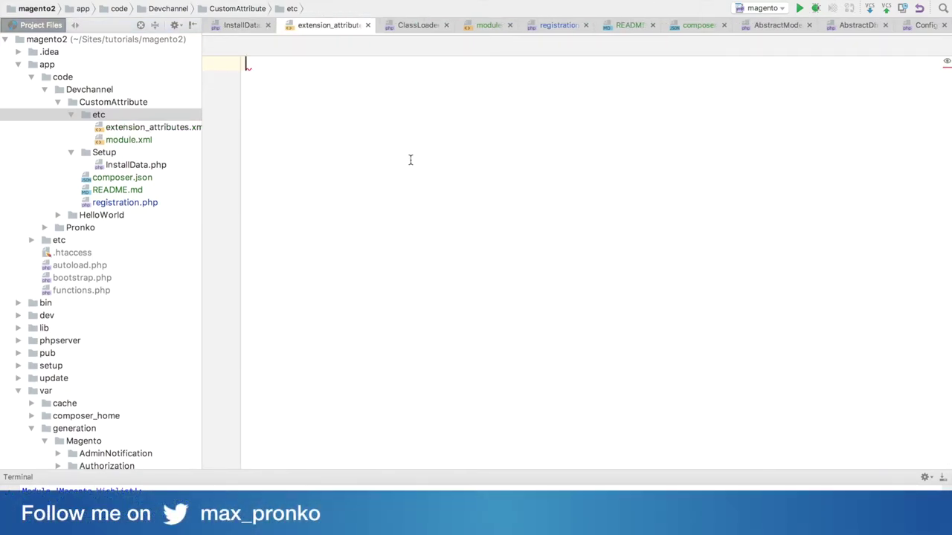
pyautogui.write('<ex')
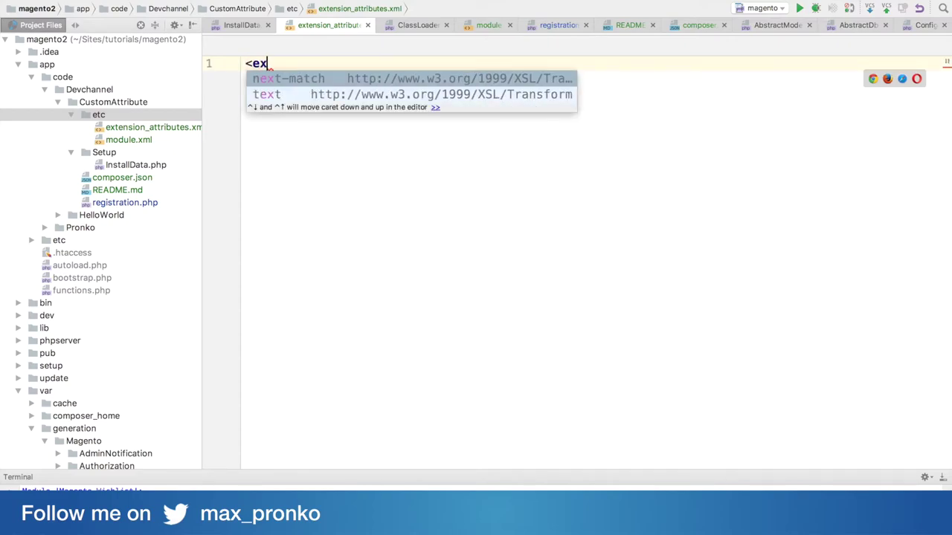
pyautogui.press('BackSpace')
pyautogui.press('BackSpace')
pyautogui.press('BackSpace')
pyautogui.write('ex')
pyautogui.press('Tab')
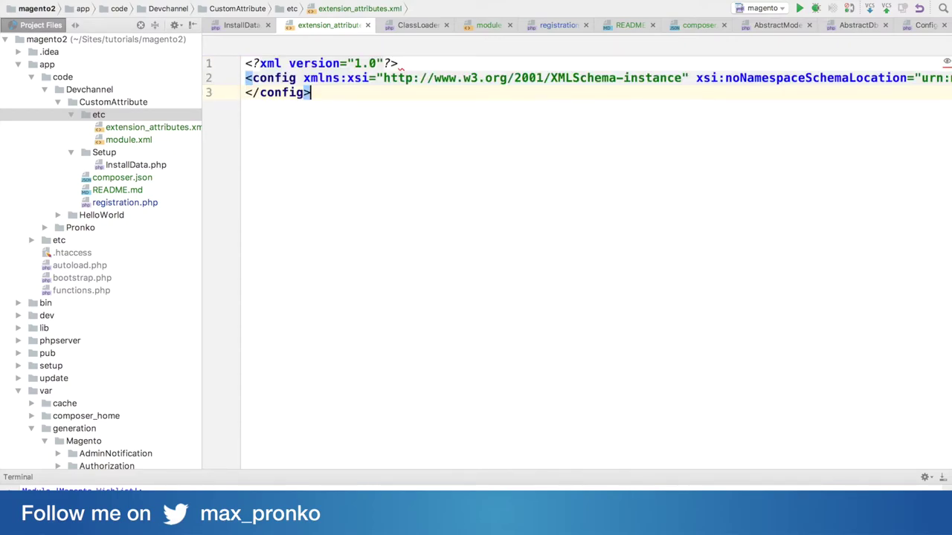
pyautogui.press('Return')
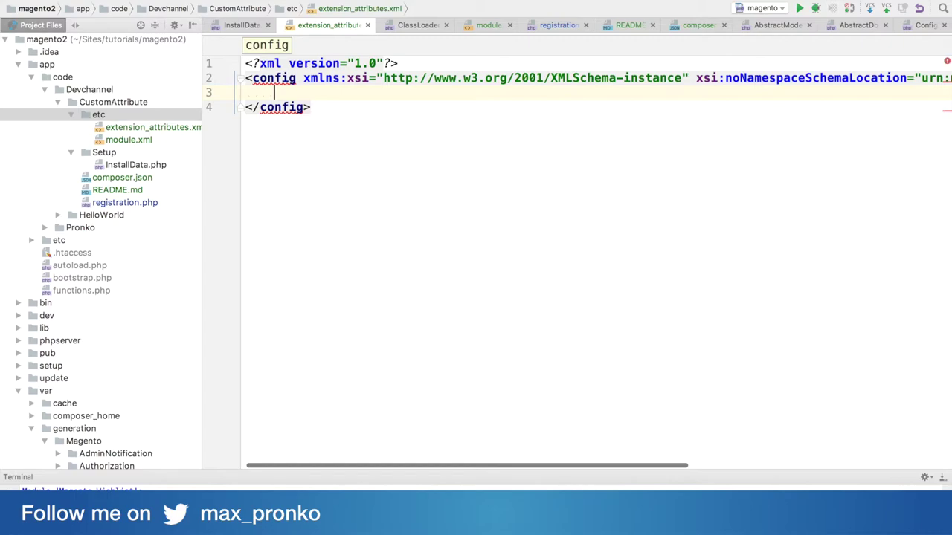
# Add an extension_attributes element for Magento\Customer\Api\Data\AddressInterface
pyautogui.write('<')
pyautogui.press('Return')
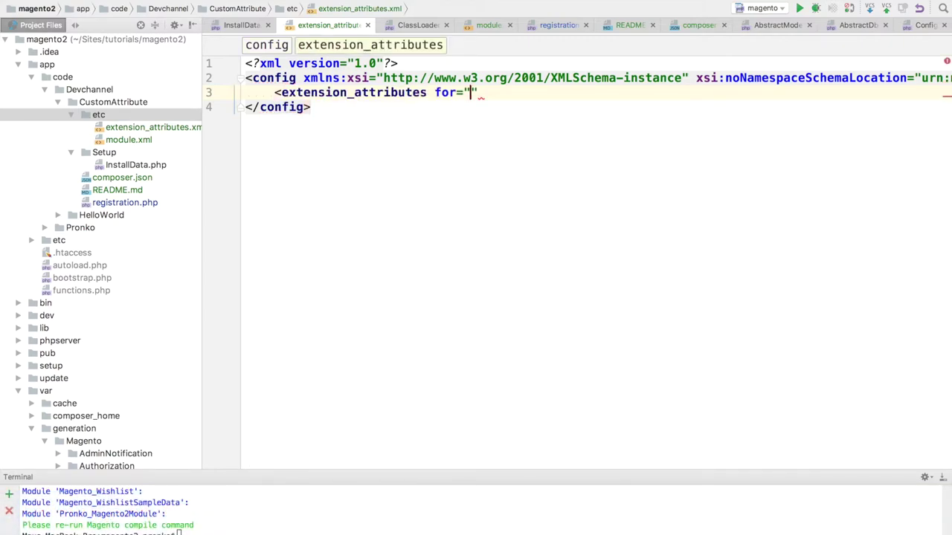
pyautogui.write('Magento\\')
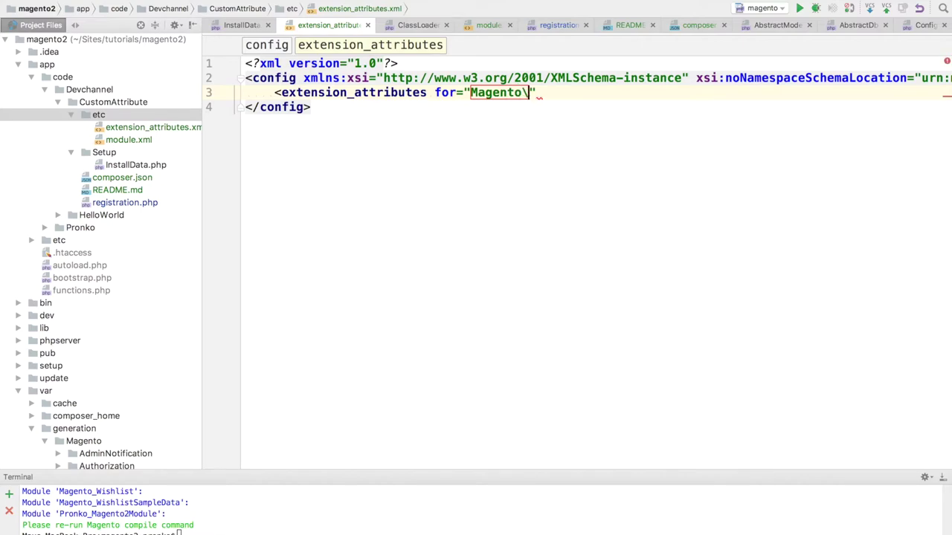
pyautogui.write('Customer\\')
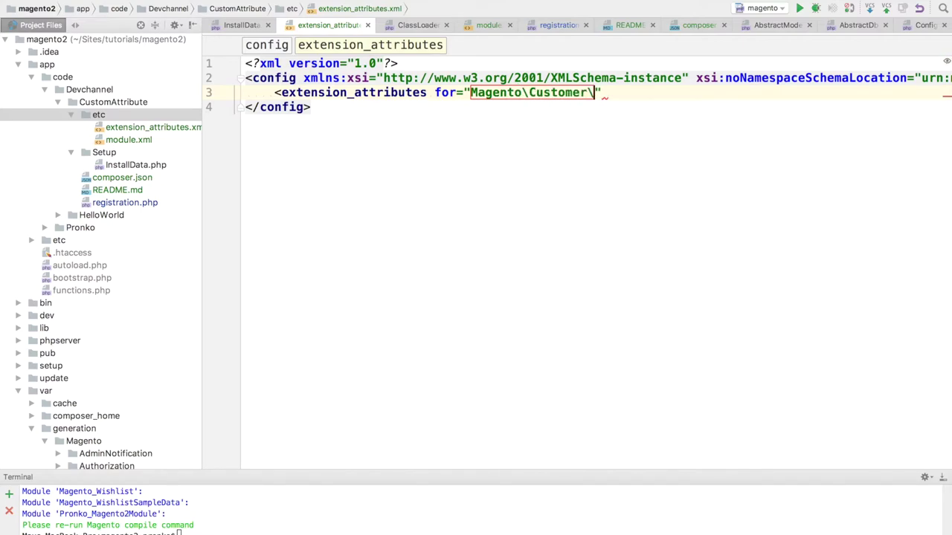
pyautogui.write('Api')
pyautogui.write('\\Data\\')
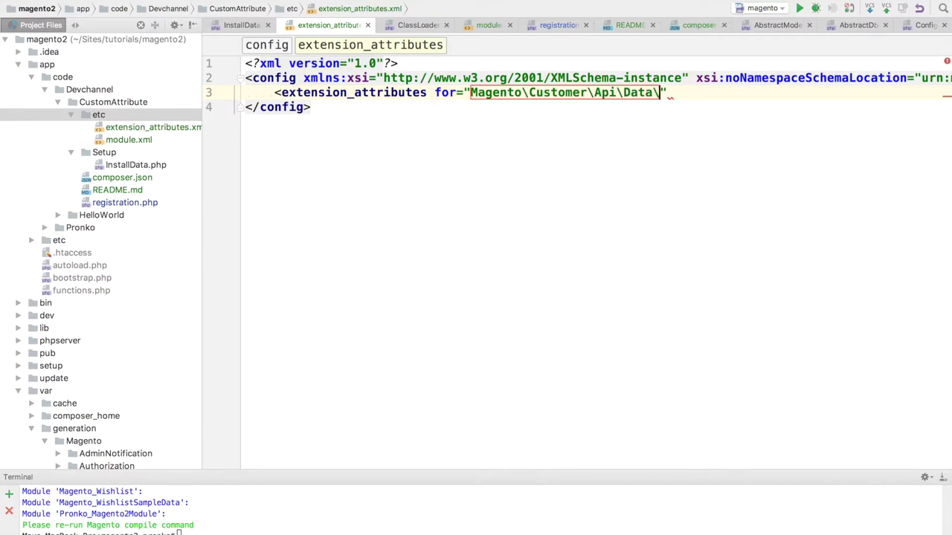
pyautogui.write('AddressI')
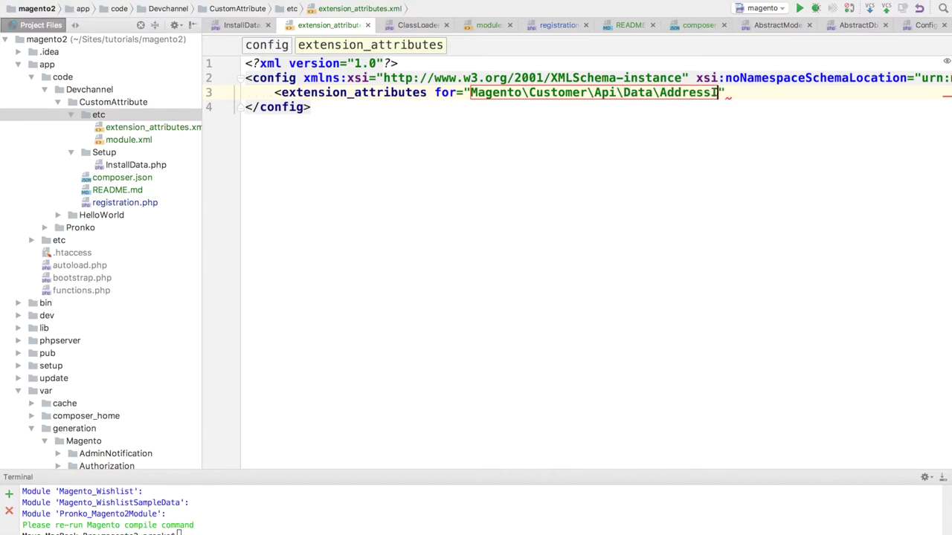
pyautogui.write('nterface"></extension_attributes')
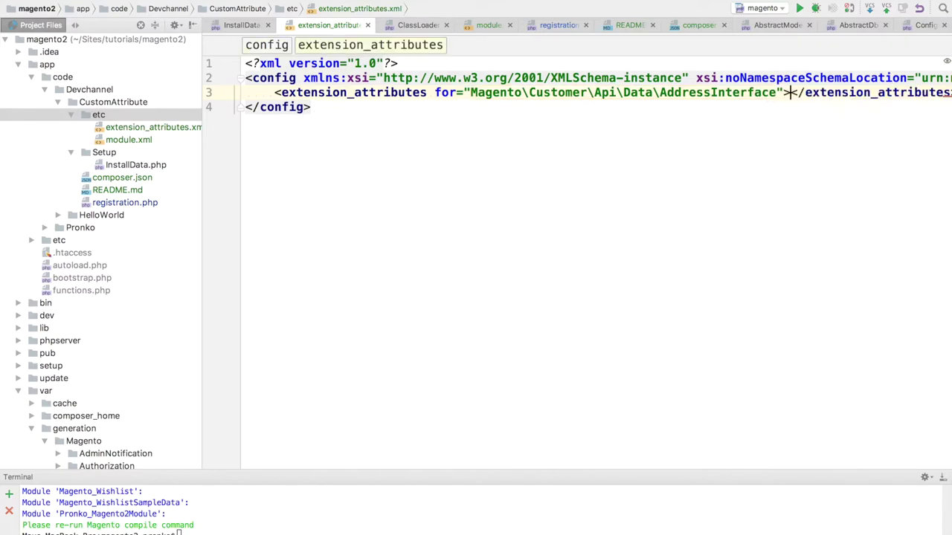
pyautogui.press('Return')
# Declare inside it an attribute with code custom and type string
pyautogui.write('<at')
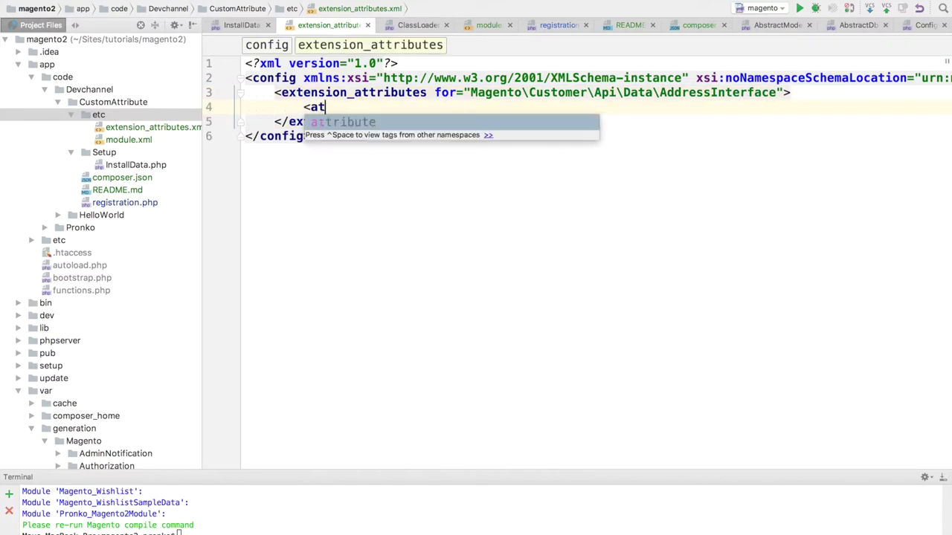
pyautogui.press('Return')
pyautogui.write('custom" type=""')
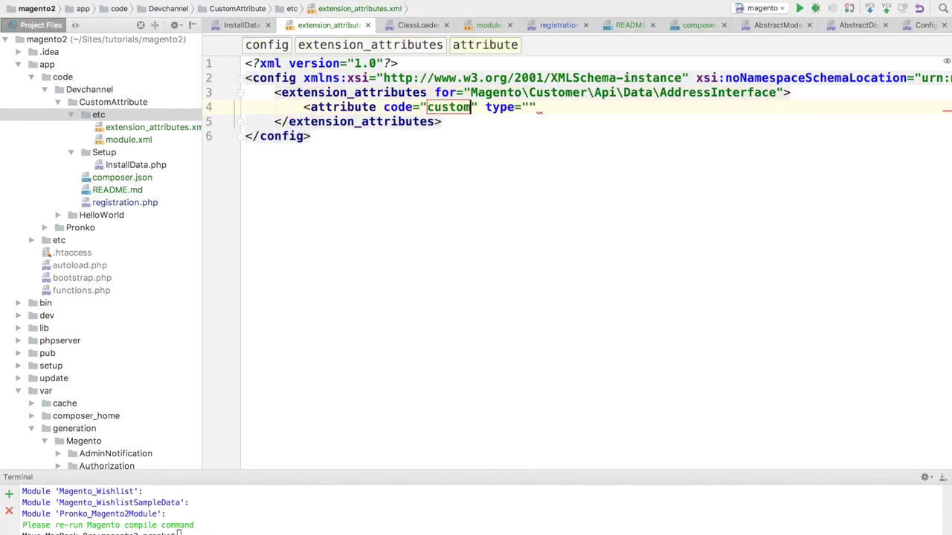
pyautogui.press('Tab')
pyautogui.write('str')
pyautogui.write('ing" />')
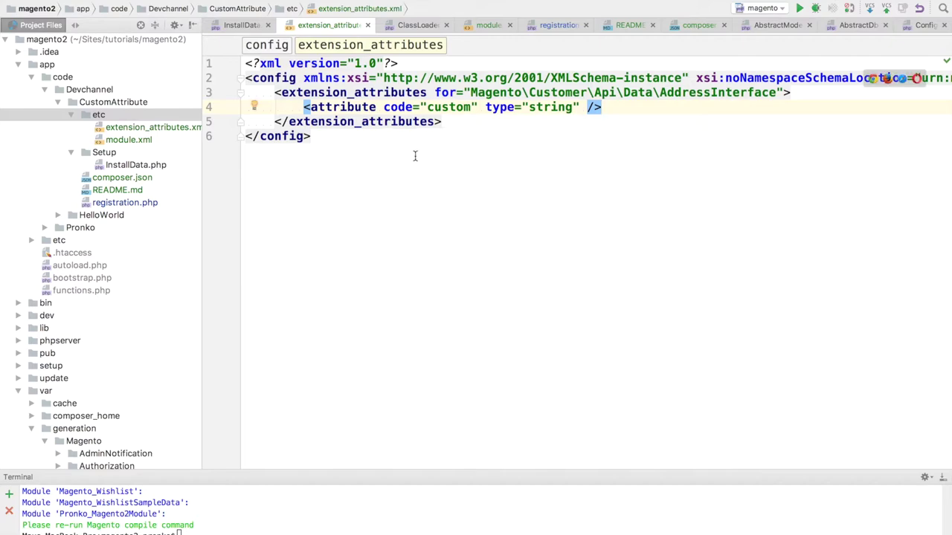
pyautogui.click(402, 150)
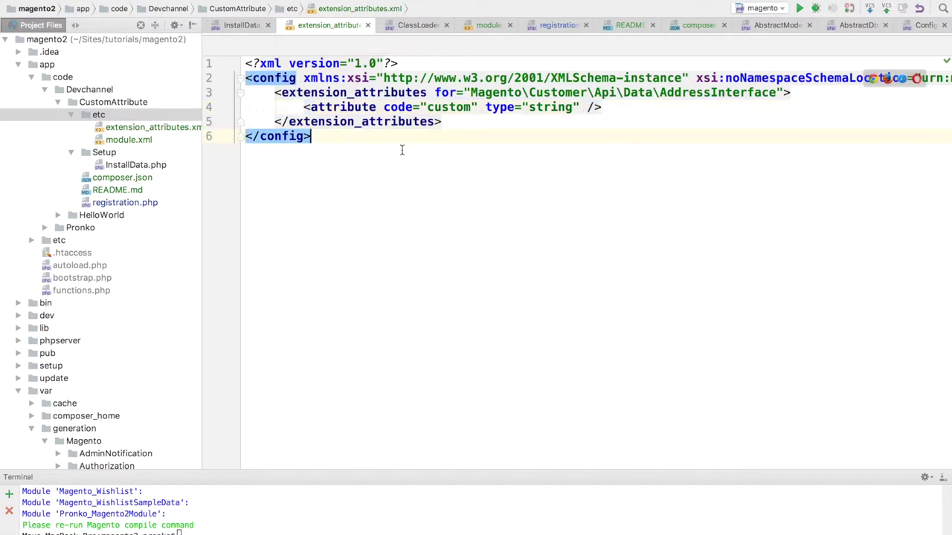
# Run bin/magento c:c in the terminal to clean Magento's cache
pyautogui.click(333, 506)
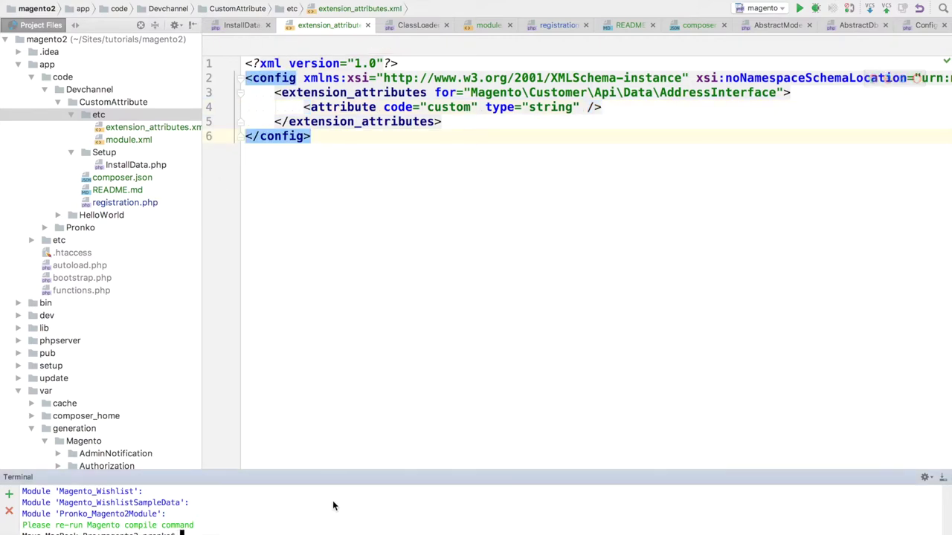
pyautogui.click(478, 531)
pyautogui.write('bin/magento se')
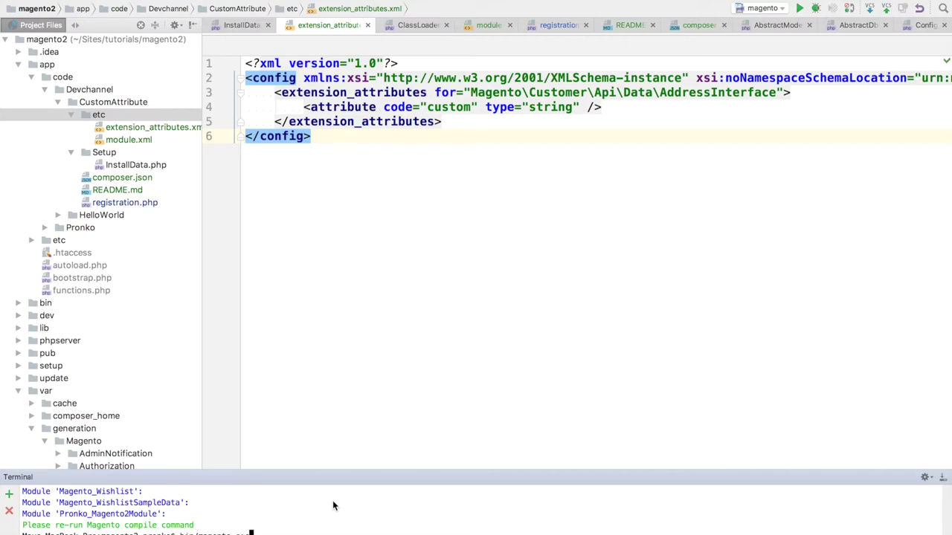
pyautogui.press('Return')
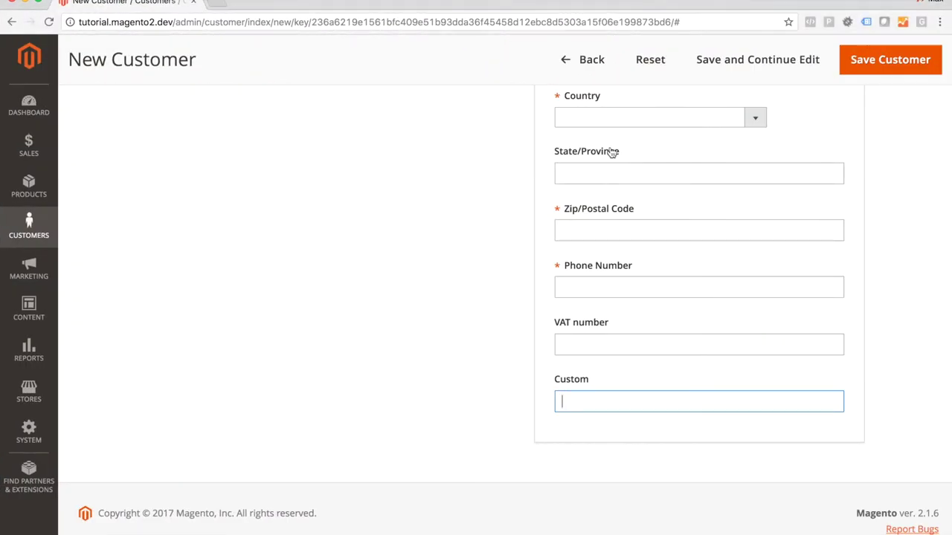
# In Account Information, enter first name Name and last name Last name
pyautogui.scroll(5, 382, 170)
pyautogui.click(168, 267)
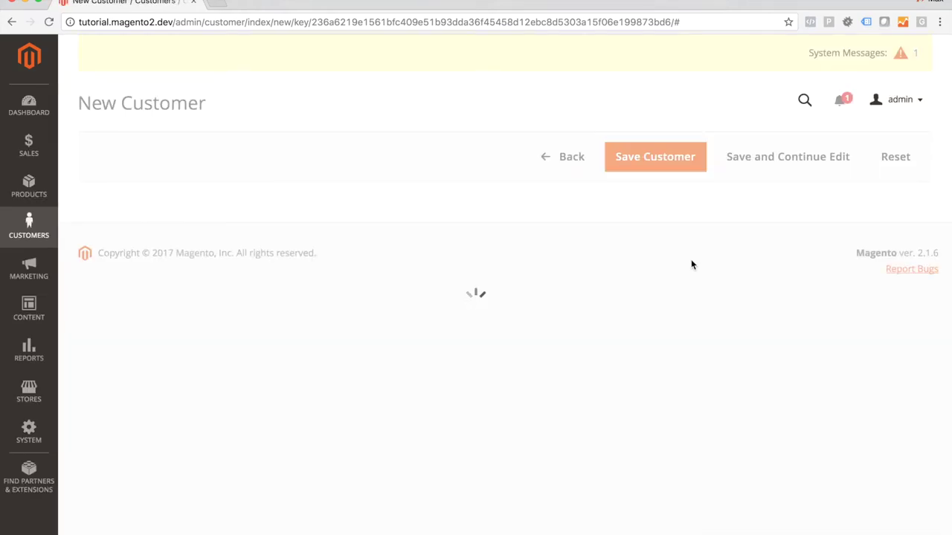
pyautogui.click(565, 374)
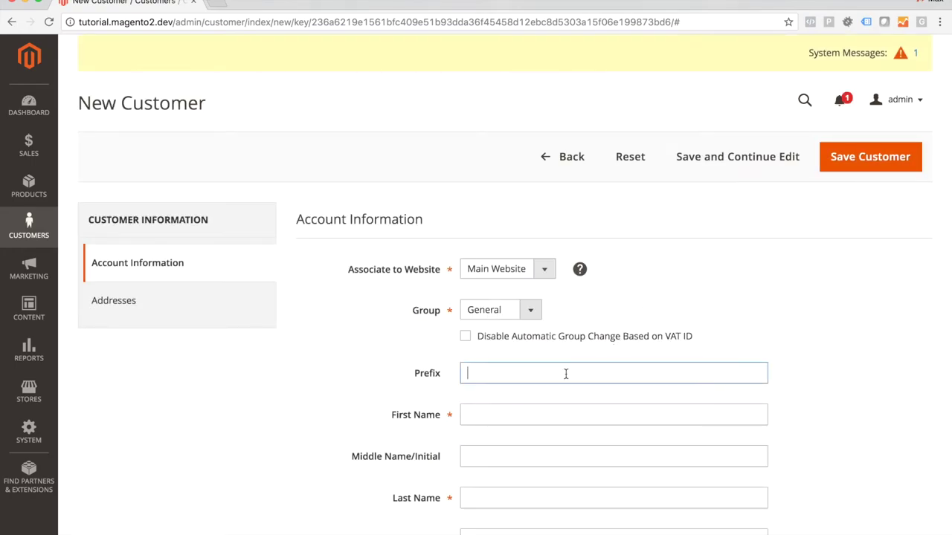
pyautogui.scroll(-2, 566, 374)
pyautogui.click(549, 362)
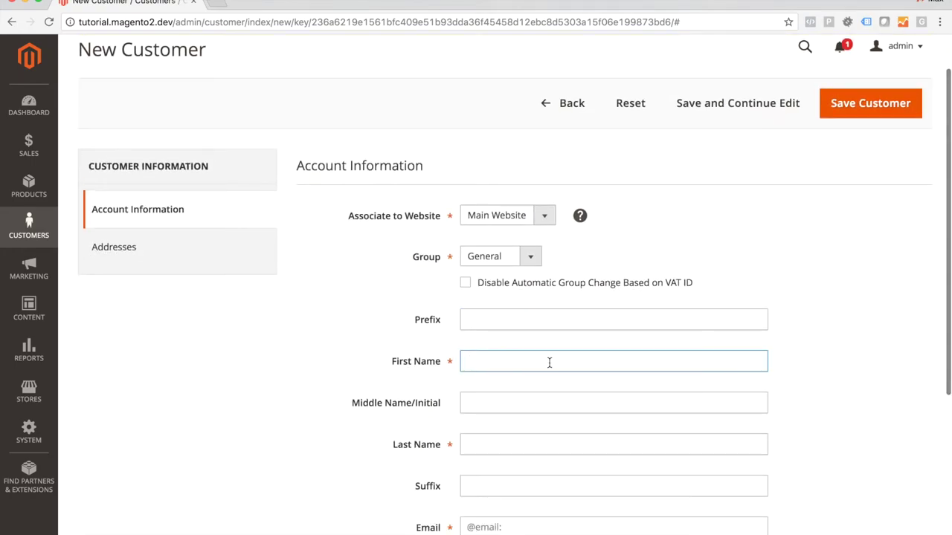
pyautogui.write('Name')
pyautogui.press('Tab')
pyautogui.press('Tab')
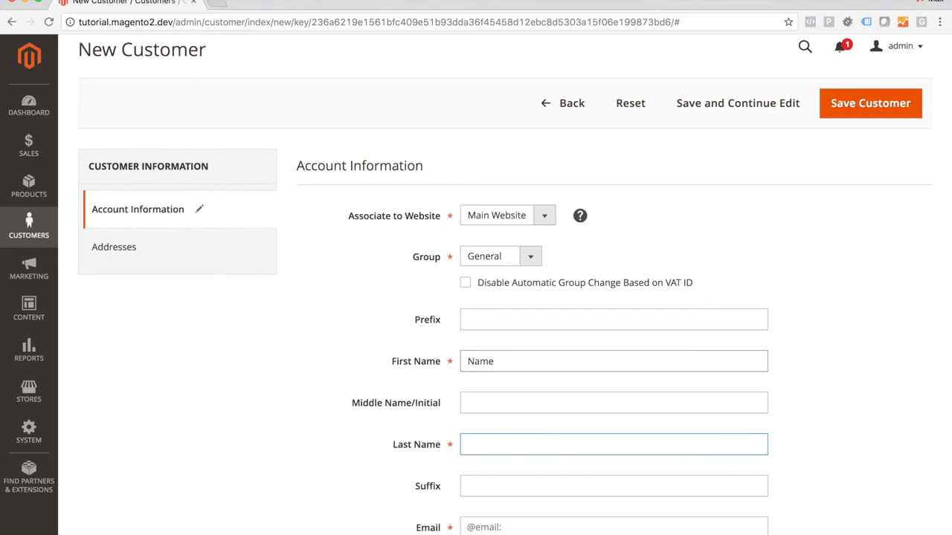
pyautogui.write('Last name')
pyautogui.scroll(-2, 547, 363)
pyautogui.click(558, 450)
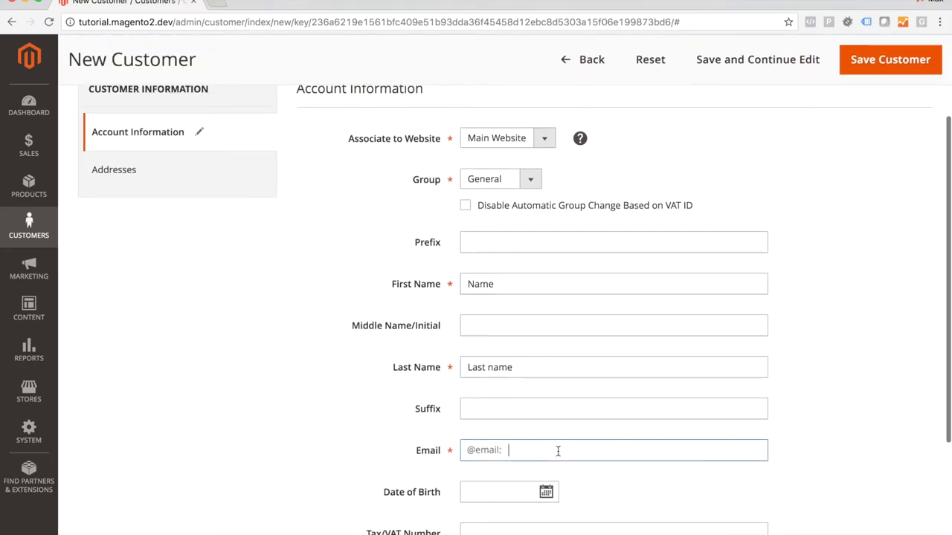
pyautogui.write('test@e')
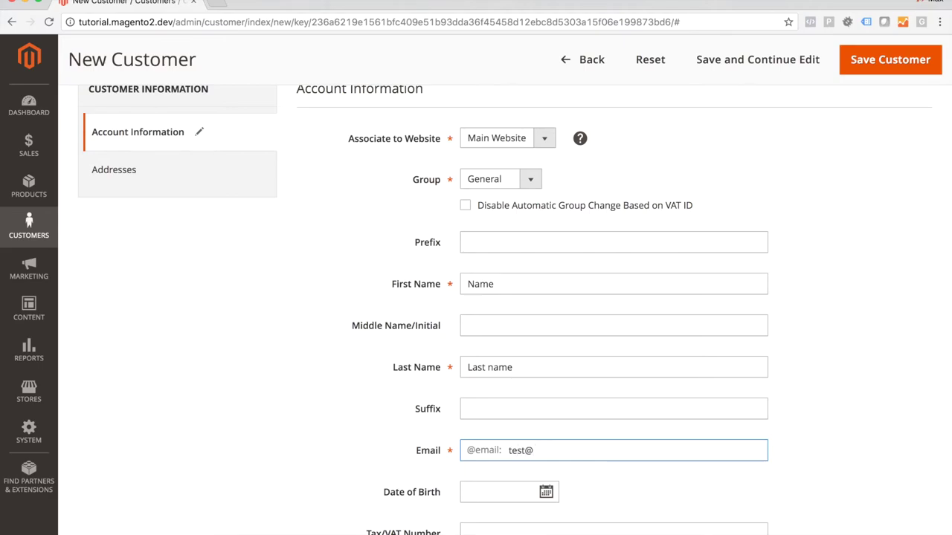
pyautogui.write('xample')
pyautogui.write('.com')
pyautogui.press('Tab')
pyautogui.scroll(-3, 562, 441)
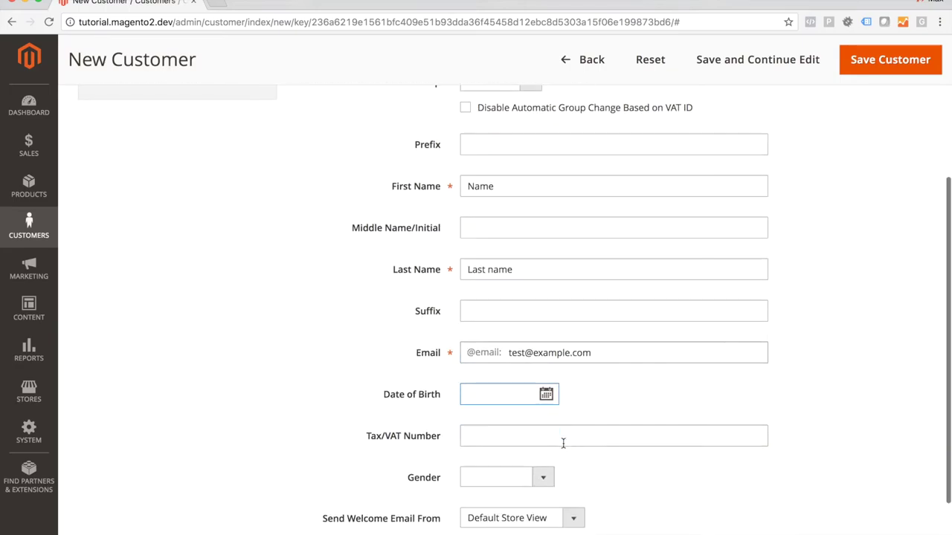
pyautogui.scroll(10, 480, 445)
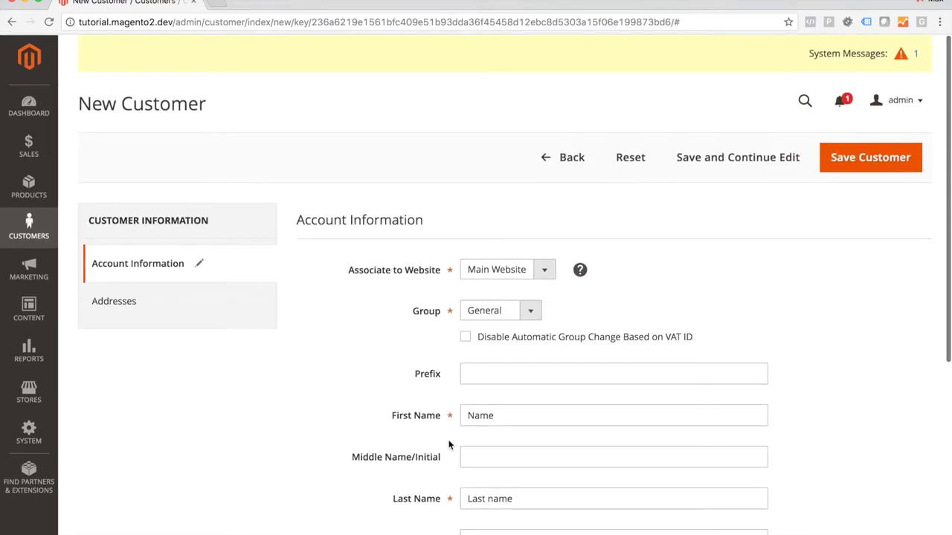
# Add a new address marked as both default billing and default shipping
pyautogui.click(176, 296)
pyautogui.click(365, 284)
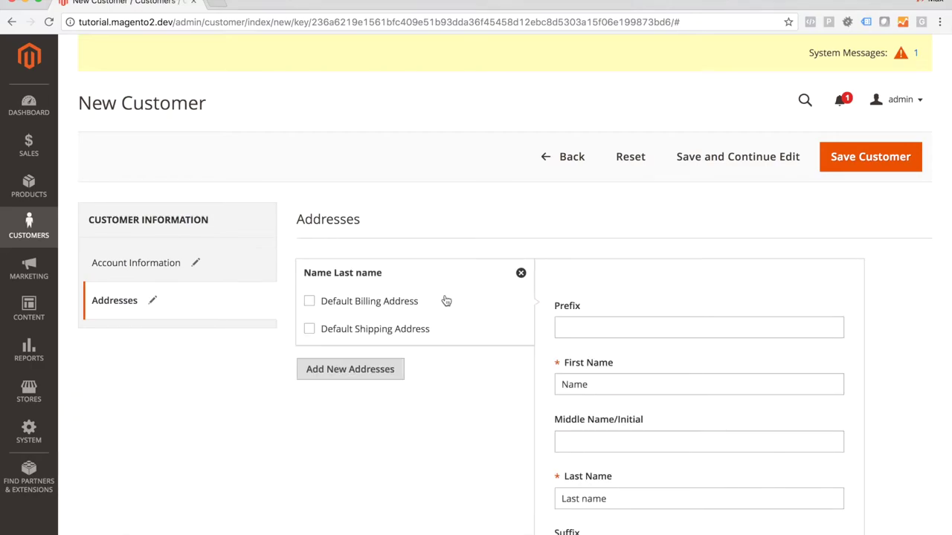
pyautogui.click(381, 305)
pyautogui.click(405, 329)
pyautogui.click(670, 330)
pyautogui.scroll(-2, 649, 360)
pyautogui.scroll(-2, 640, 359)
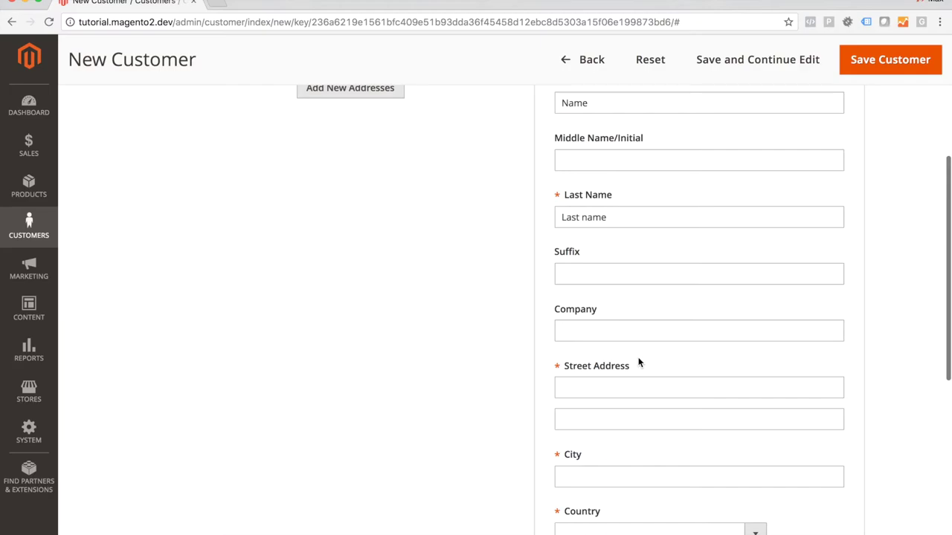
# Enter street 'Street address 1', country Ireland and city Dublin
pyautogui.click(584, 379)
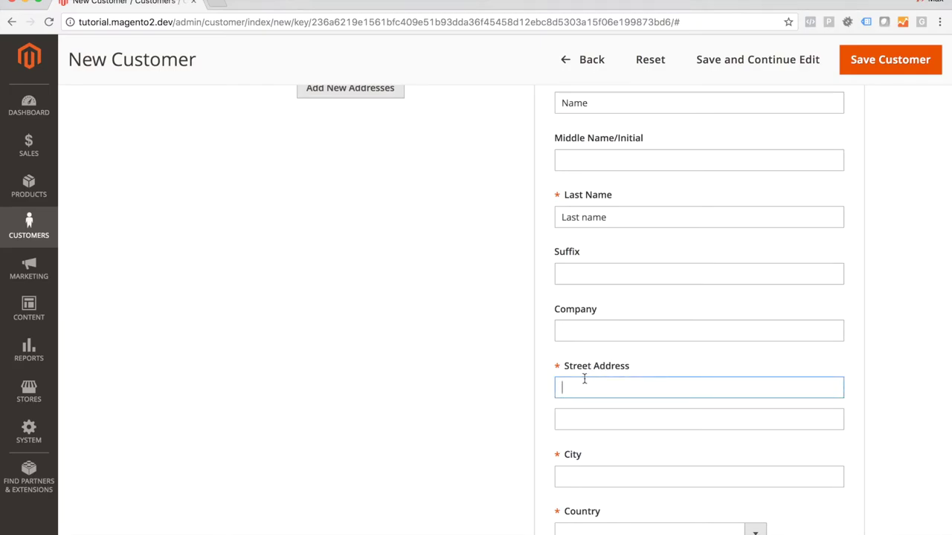
pyautogui.write('Street ')
pyautogui.write('address 1')
pyautogui.click(591, 458)
pyautogui.scroll(-3, 590, 452)
pyautogui.scroll(-2, 587, 403)
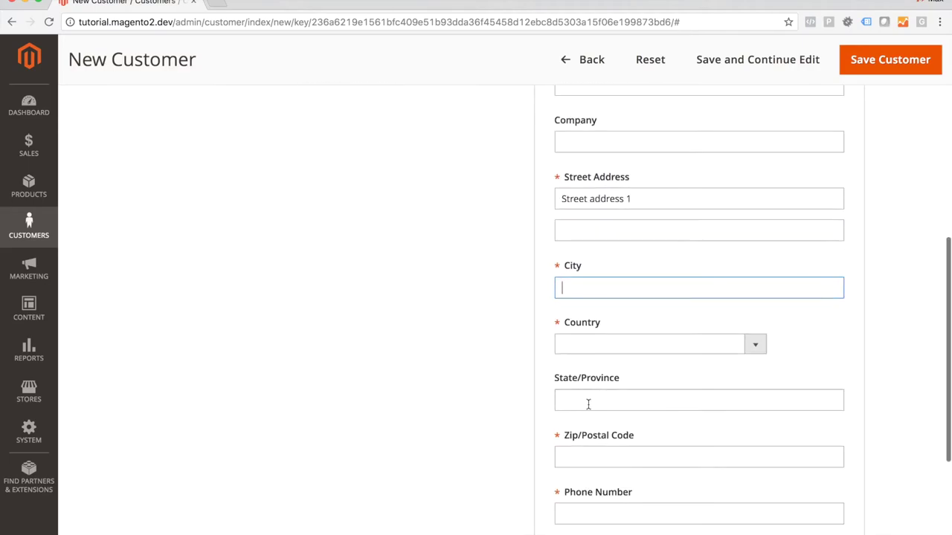
pyautogui.click(580, 343)
pyautogui.write('ire')
pyautogui.press('Return')
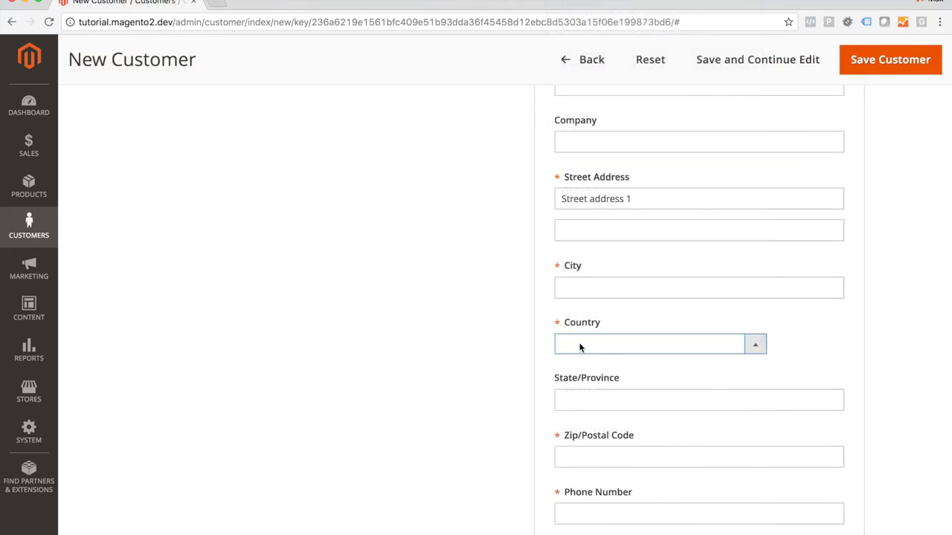
pyautogui.click(587, 290)
pyautogui.write('Di')
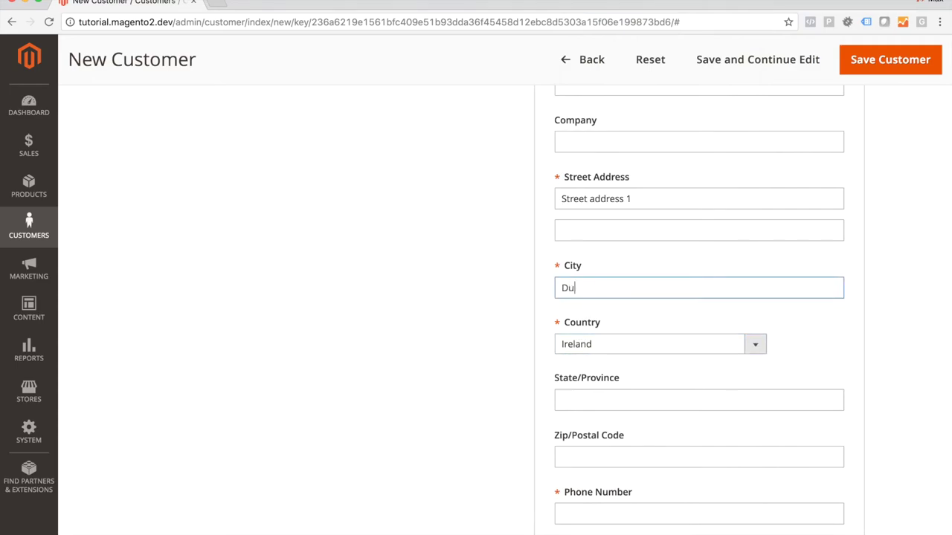
# Enter phone 5555555 and Custom value 'Our value'
pyautogui.scroll(-3, 596, 368)
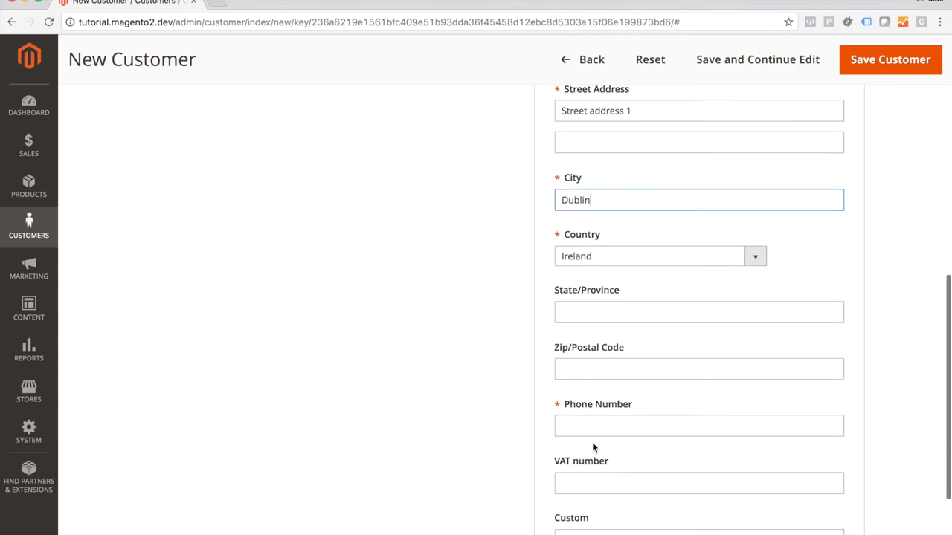
pyautogui.click(586, 410)
pyautogui.write('5555555')
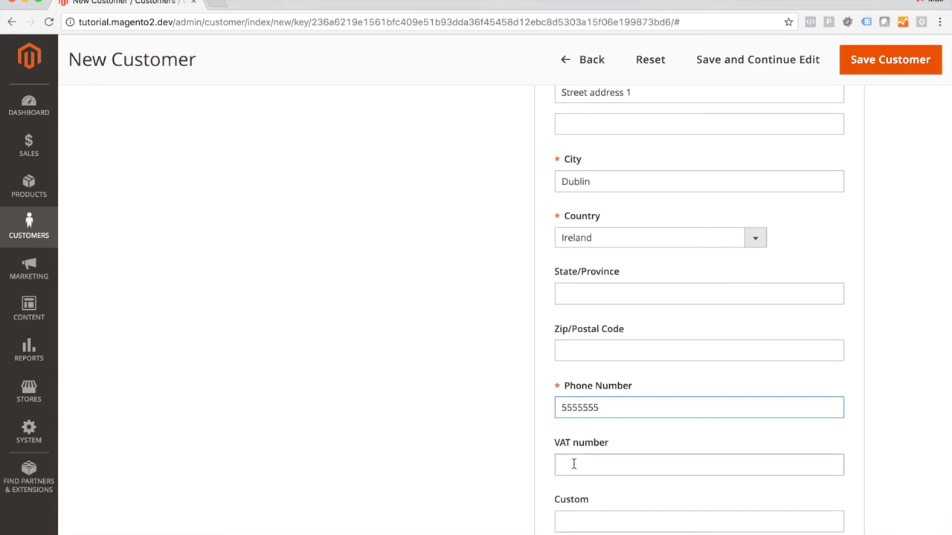
pyautogui.scroll(-2, 573, 463)
pyautogui.click(573, 463)
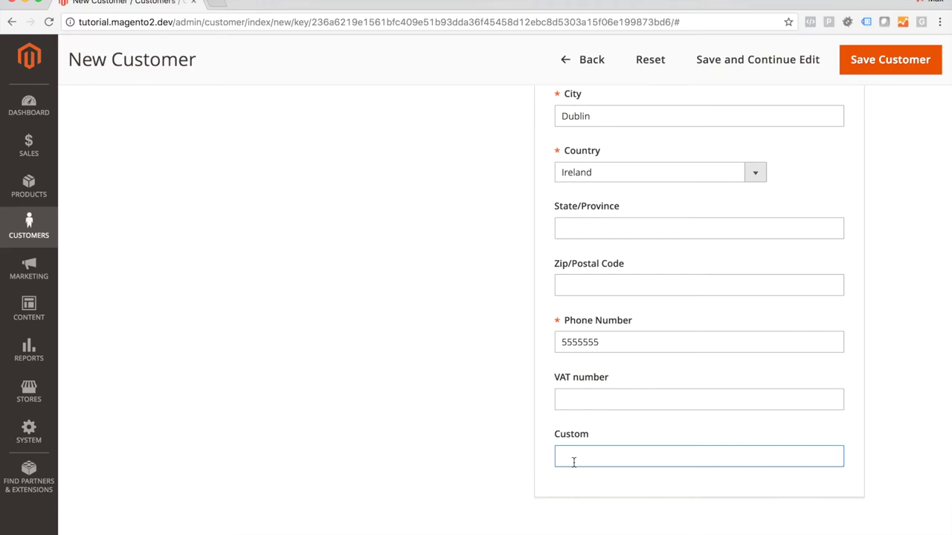
pyautogui.write('Our ')
pyautogui.write('value')
# Save the customer with Save and Continue Edit
pyautogui.scroll(1, 533, 446)
pyautogui.moveTo(552, 457); pyautogui.dragTo(594, 458)
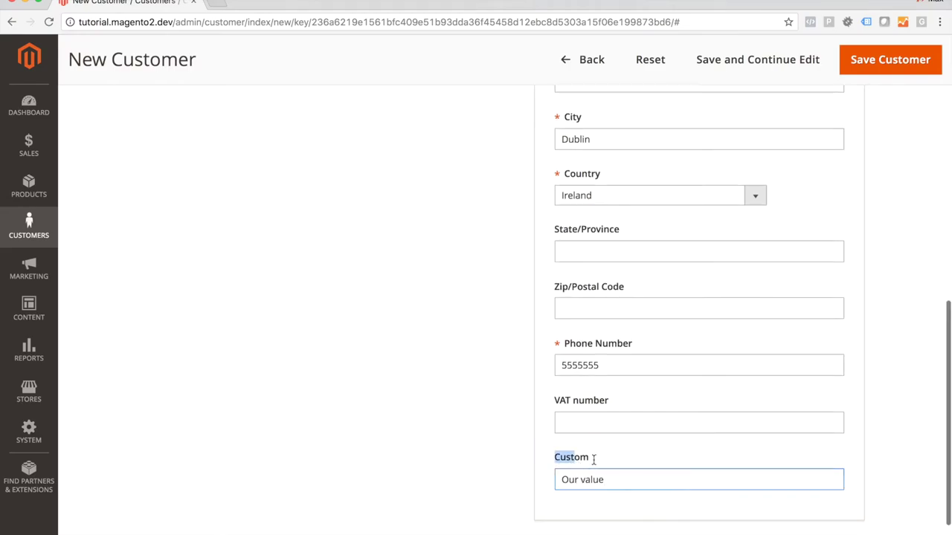
pyautogui.scroll(10, 400, 435)
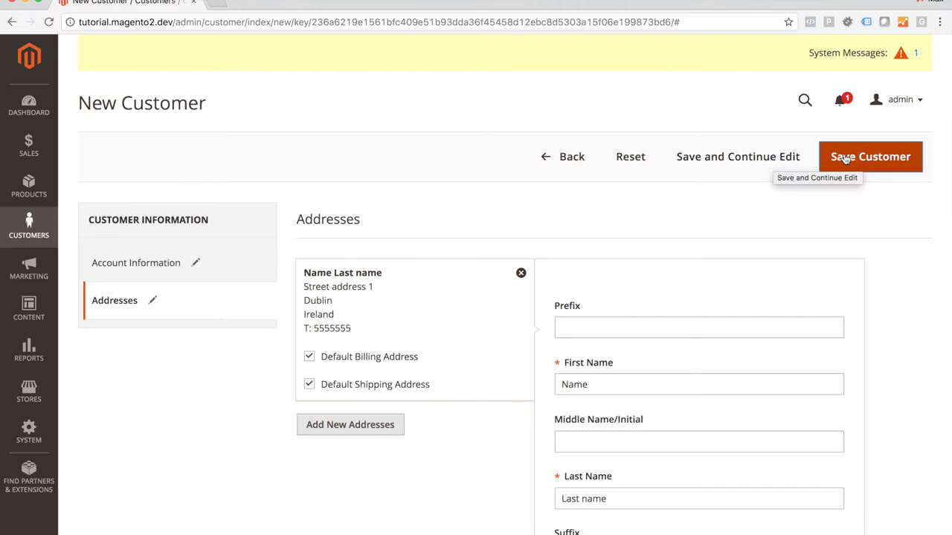
pyautogui.click(759, 157)
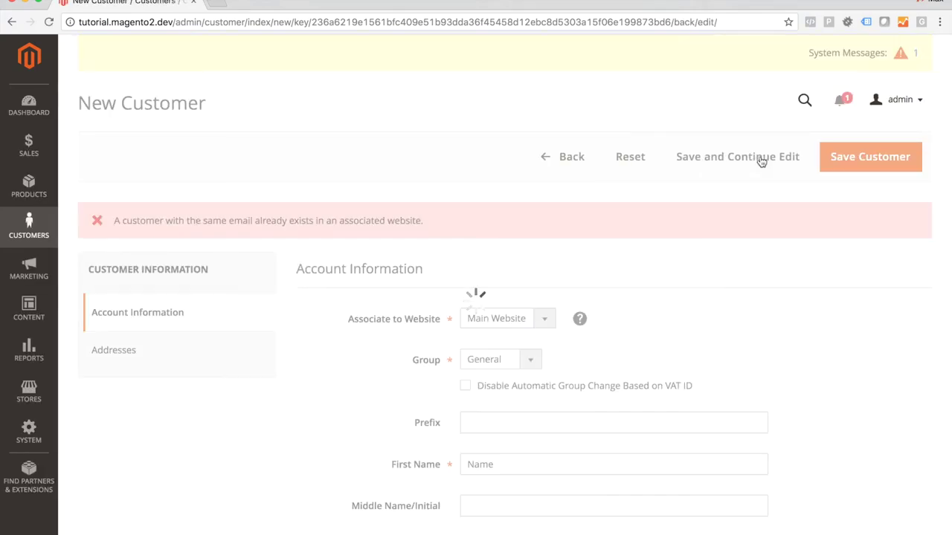
pyautogui.scroll(-2, 416, 271)
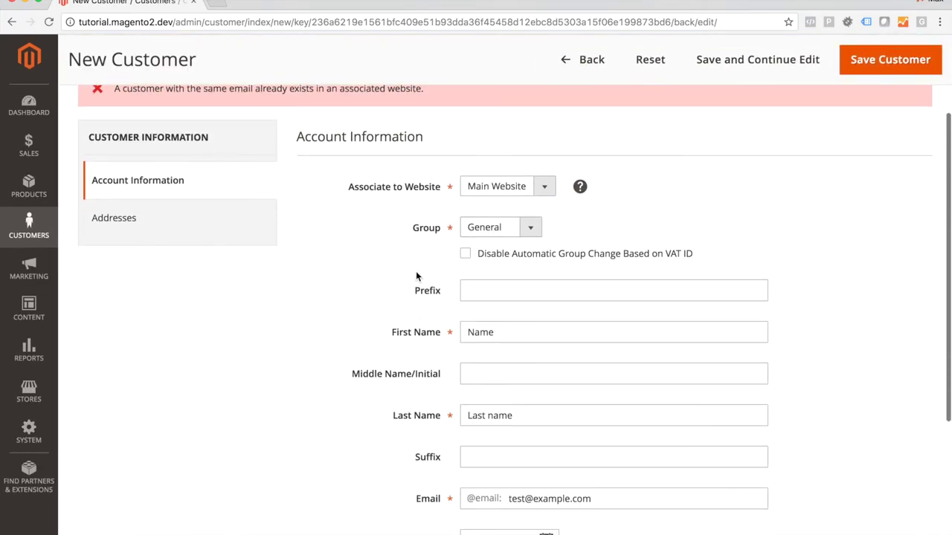
pyautogui.scroll(-3, 415, 271)
pyautogui.click(524, 312)
pyautogui.write('222')
pyautogui.press('Return')
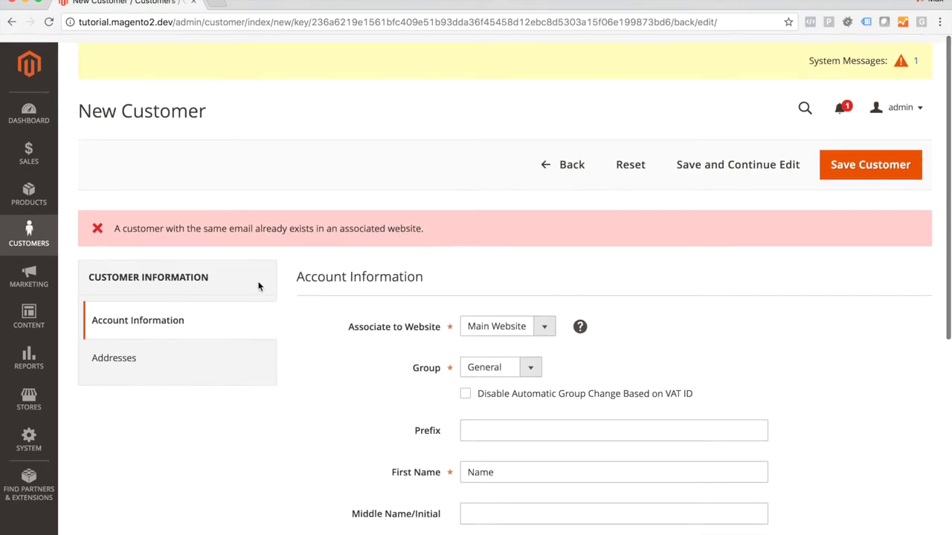
# Verify the Dublin address is still in Addresses and save the customer again
pyautogui.click(180, 361)
pyautogui.scroll(-2, 464, 342)
pyautogui.scroll(-2, 465, 342)
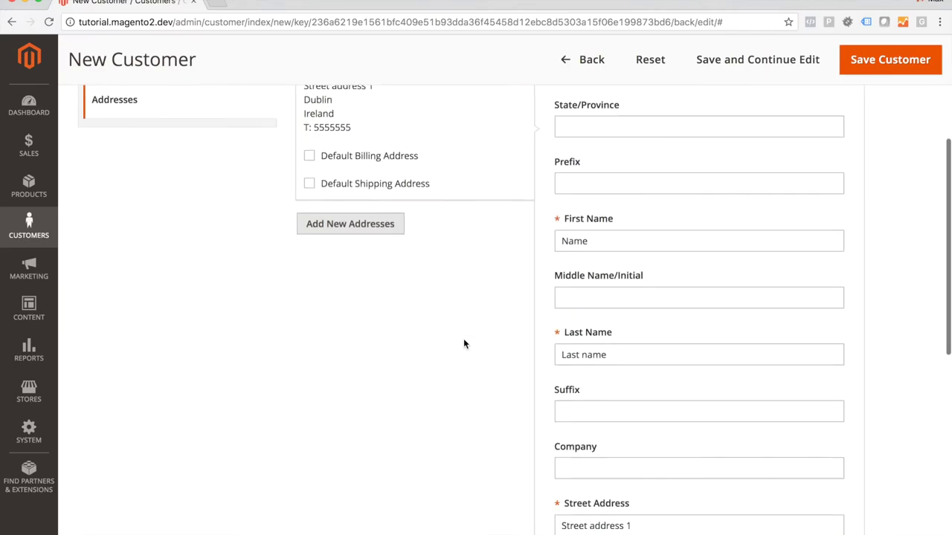
pyautogui.scroll(-3, 463, 342)
pyautogui.scroll(-3, 461, 342)
pyautogui.scroll(-1, 461, 342)
pyautogui.scroll(6, 461, 342)
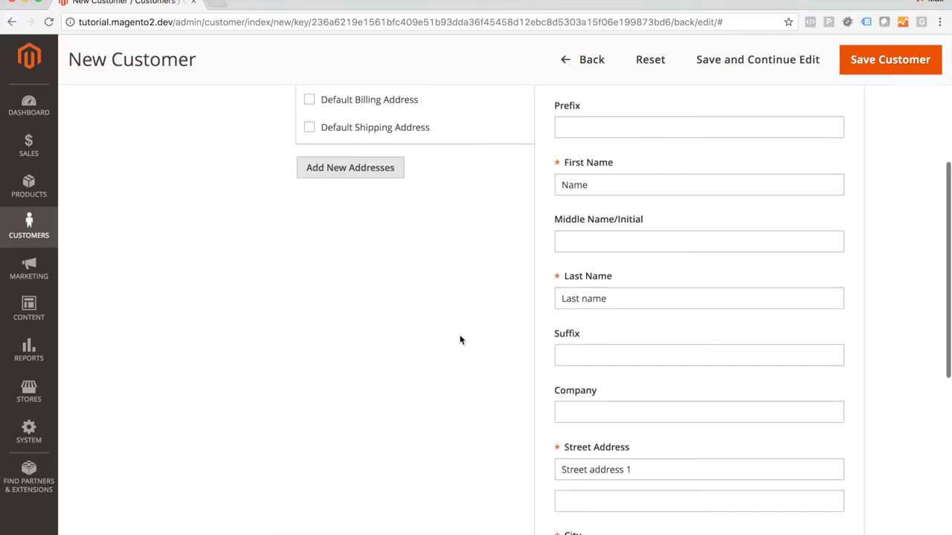
pyautogui.scroll(2, 460, 339)
pyautogui.scroll(3, 459, 334)
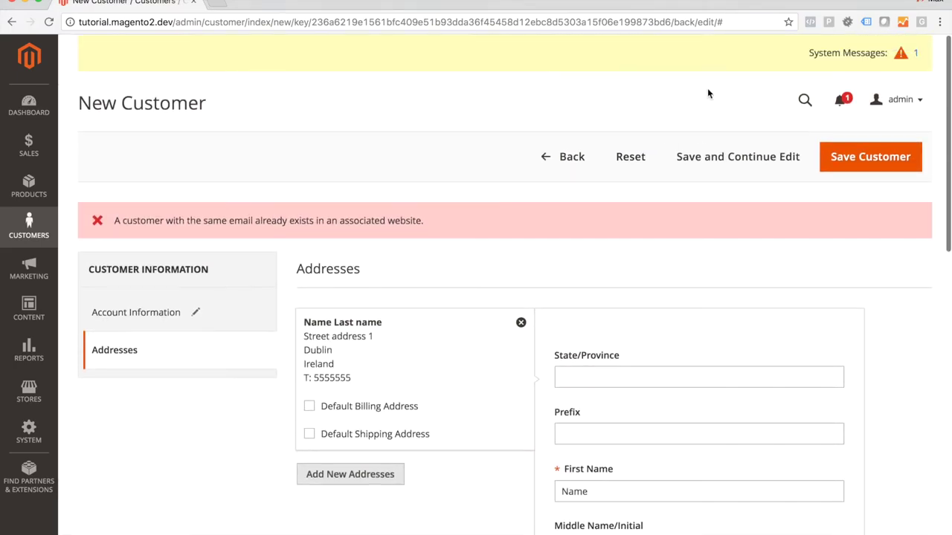
pyautogui.click(731, 160)
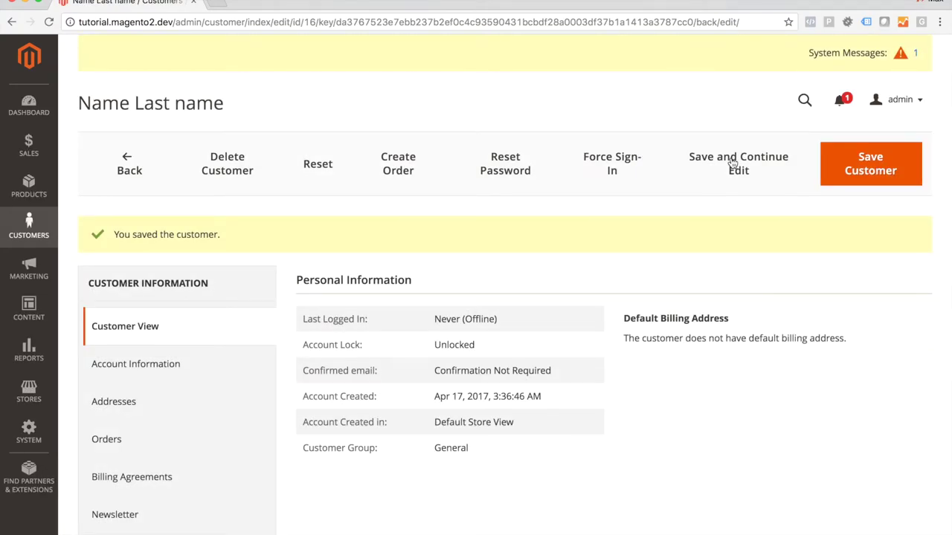
# Make the Dublin address the default billing address and save the customer
pyautogui.click(206, 371)
pyautogui.scroll(-2, 354, 371)
pyautogui.scroll(-2, 308, 297)
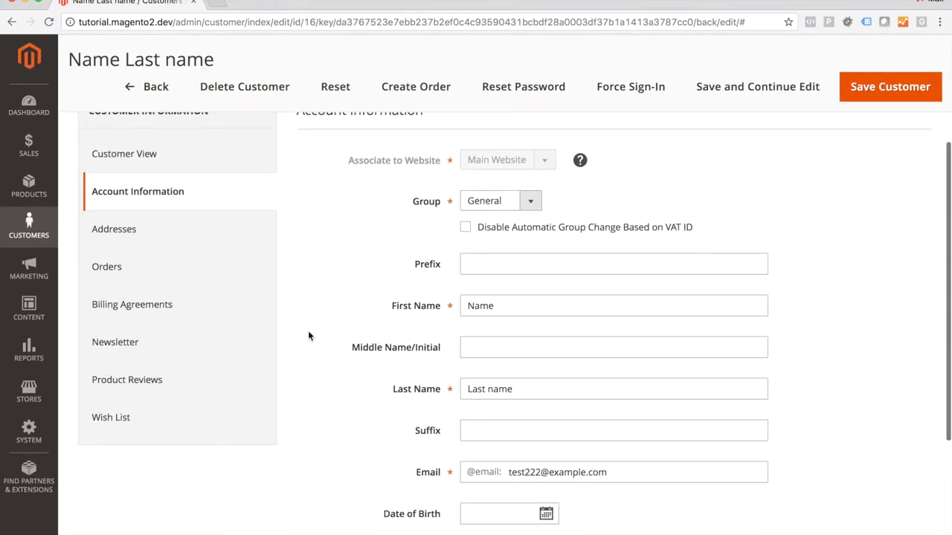
pyautogui.click(170, 227)
pyautogui.click(308, 420)
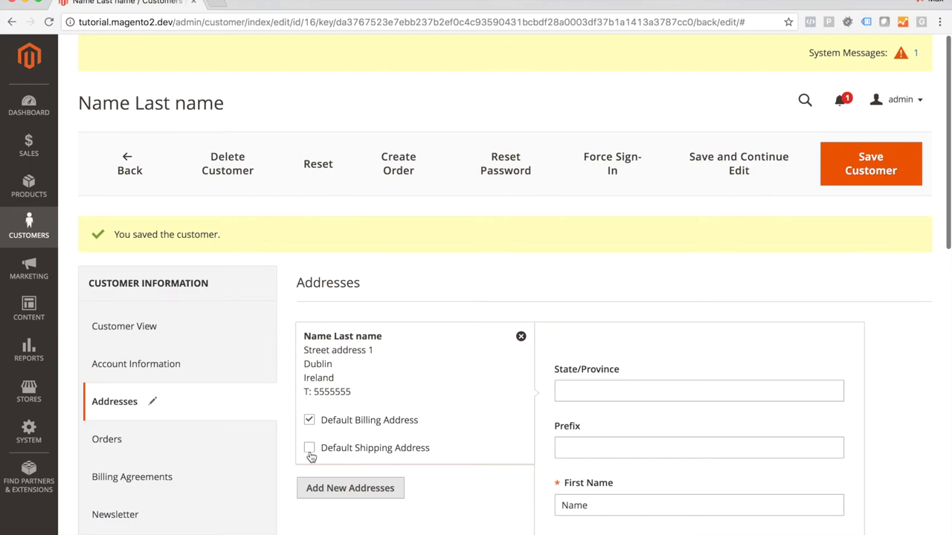
pyautogui.click(750, 171)
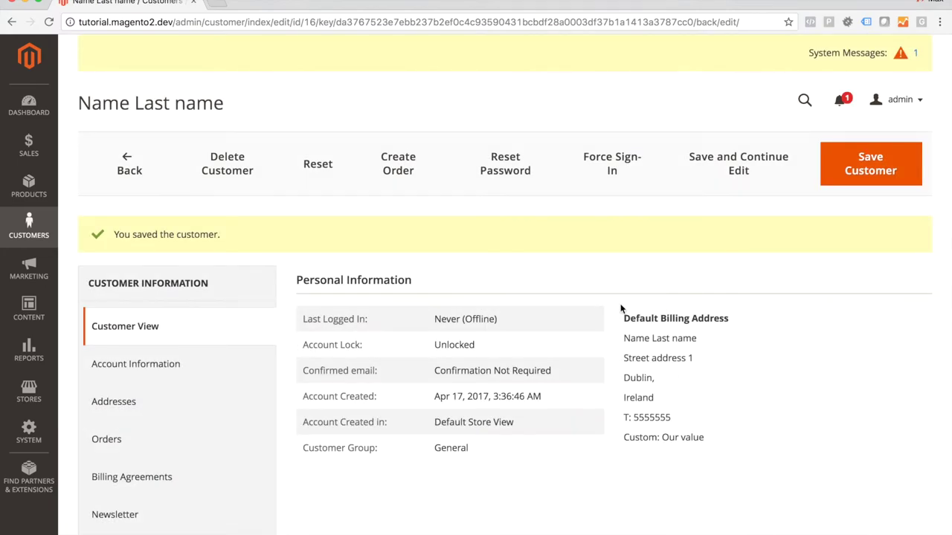
# Highlight the Customer View billing address showing 'Custom: Our value'
pyautogui.moveTo(621, 307)
pyautogui.mouseDown()
pyautogui.moveTo(691, 357)
pyautogui.moveTo(727, 440)
pyautogui.moveTo(693, 440)
pyautogui.moveTo(298, 311)
pyautogui.moveTo(705, 439)
pyautogui.moveTo(616, 441)
pyautogui.moveTo(726, 441)
pyautogui.moveTo(665, 438)
pyautogui.moveTo(623, 320)
pyautogui.mouseUp()
pyautogui.click(624, 440)
pyautogui.click(626, 422)
pyautogui.moveTo(625, 317)
pyautogui.mouseDown()
pyautogui.moveTo(731, 461)
pyautogui.moveTo(720, 446)
pyautogui.mouseUp()
pyautogui.click(720, 446)
# Go to Stores > Configuration > Customer Configuration and scroll down to Address Templates
pyautogui.click(28, 394)
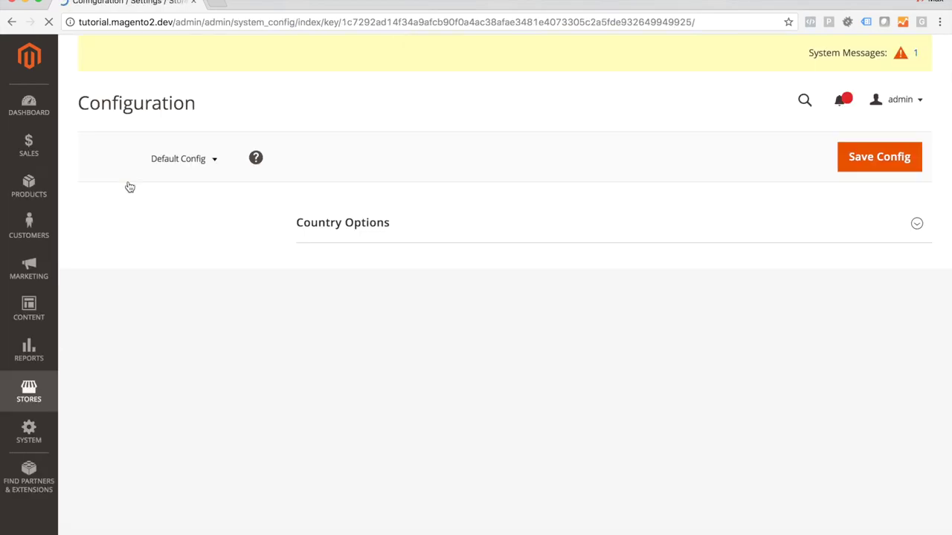
pyautogui.click(173, 221)
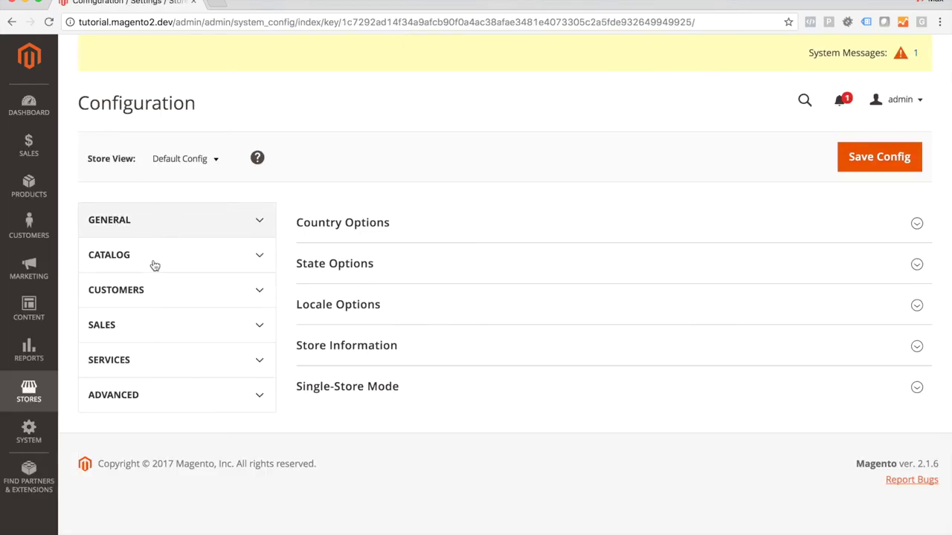
pyautogui.click(145, 297)
pyautogui.scroll(-2, 156, 320)
pyautogui.click(162, 301)
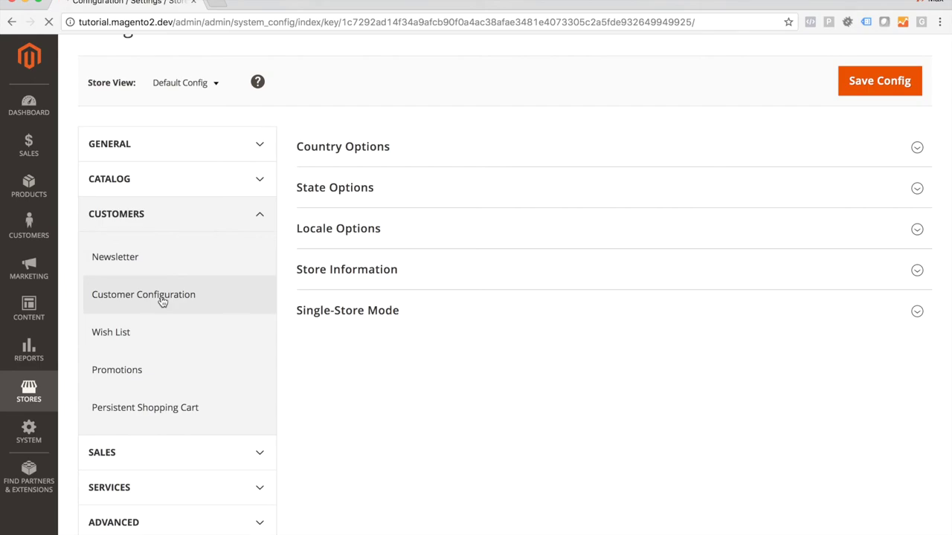
pyautogui.scroll(-5, 350, 261)
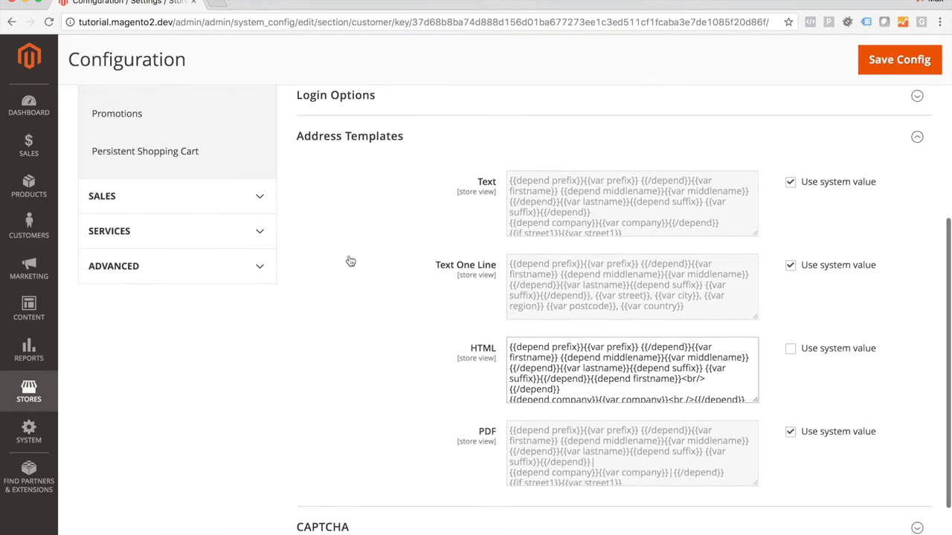
pyautogui.scroll(-2, 351, 261)
pyautogui.scroll(-2, 537, 267)
pyautogui.scroll(-3, 536, 268)
pyautogui.scroll(-2, 536, 268)
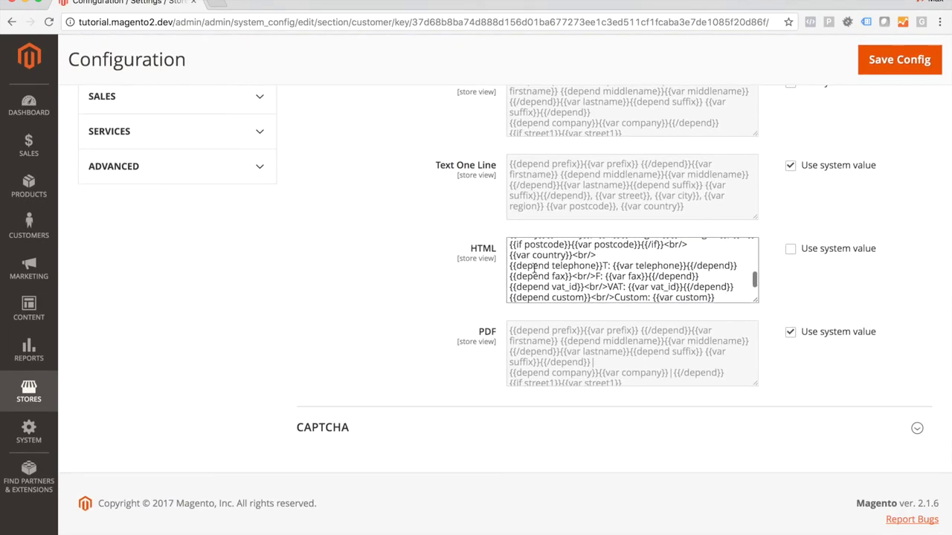
pyautogui.scroll(-2, 537, 268)
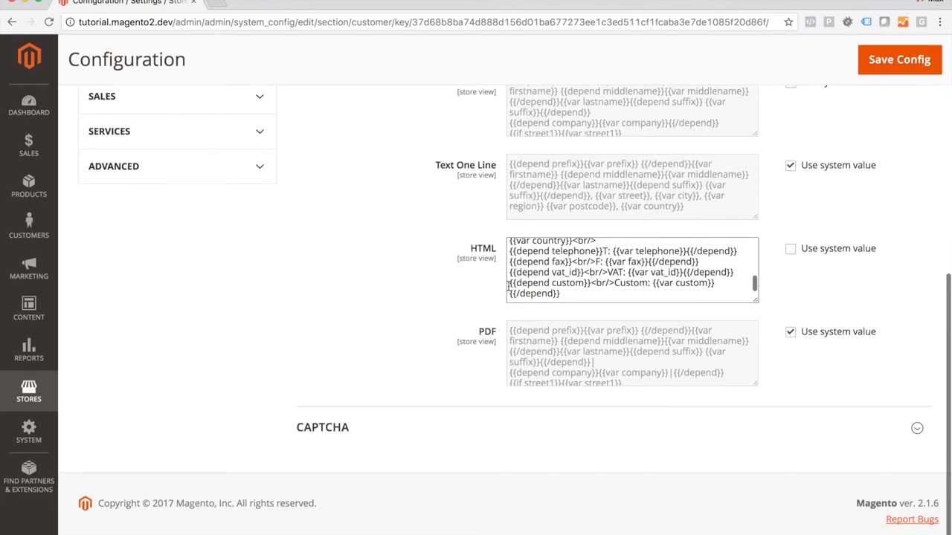
# Make the HTML template's custom attribute line read 'Label Custom:' and save the config
pyautogui.moveTo(510, 284); pyautogui.dragTo(714, 283)
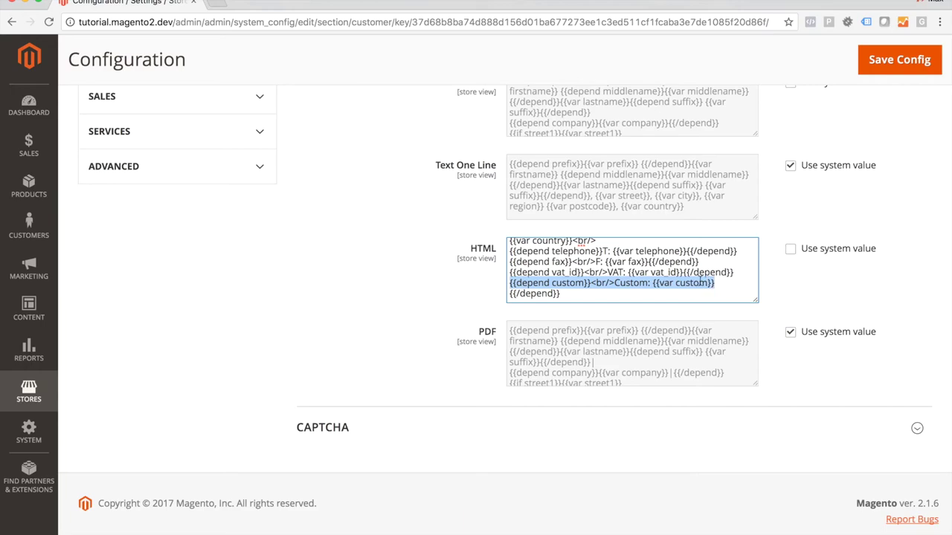
pyautogui.click(625, 290)
pyautogui.doubleClick(617, 283)
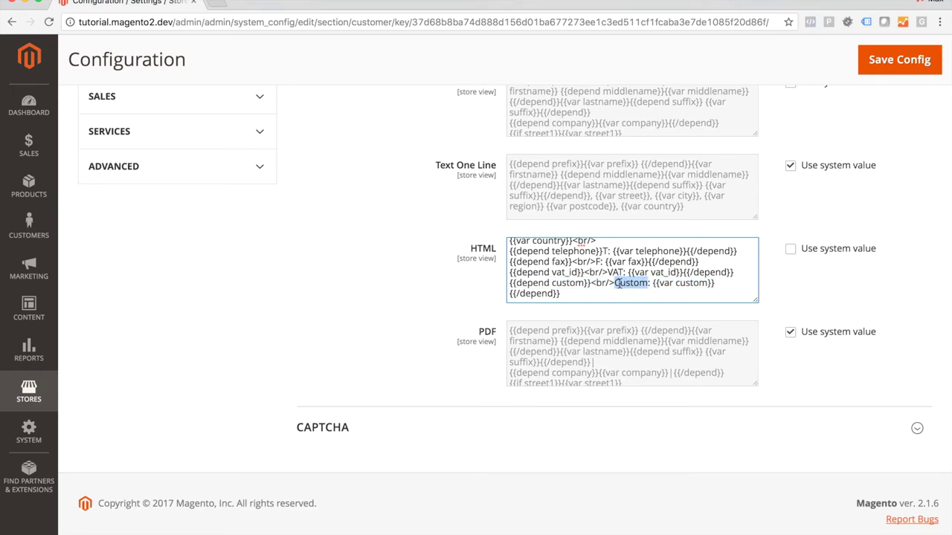
pyautogui.click(617, 283)
pyautogui.write('w')
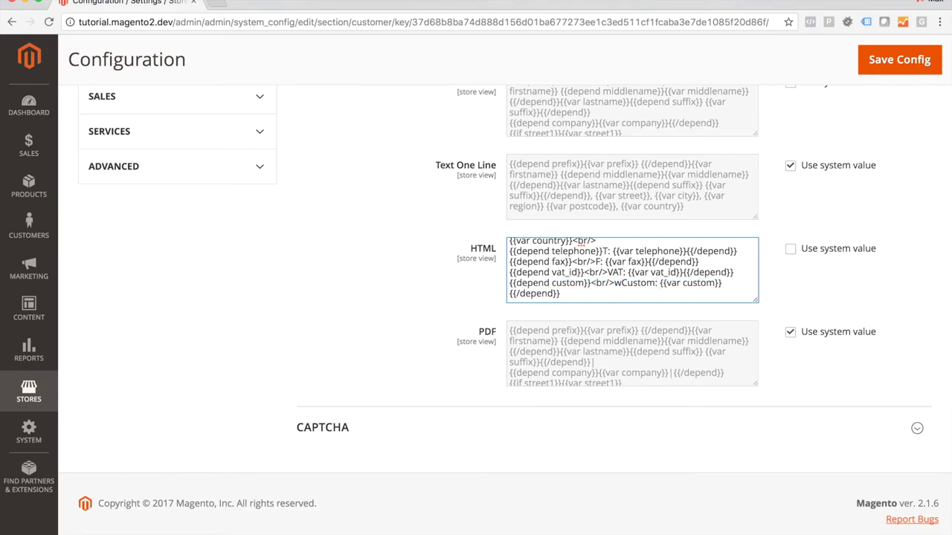
pyautogui.press('BackSpace')
pyautogui.write('Lab')
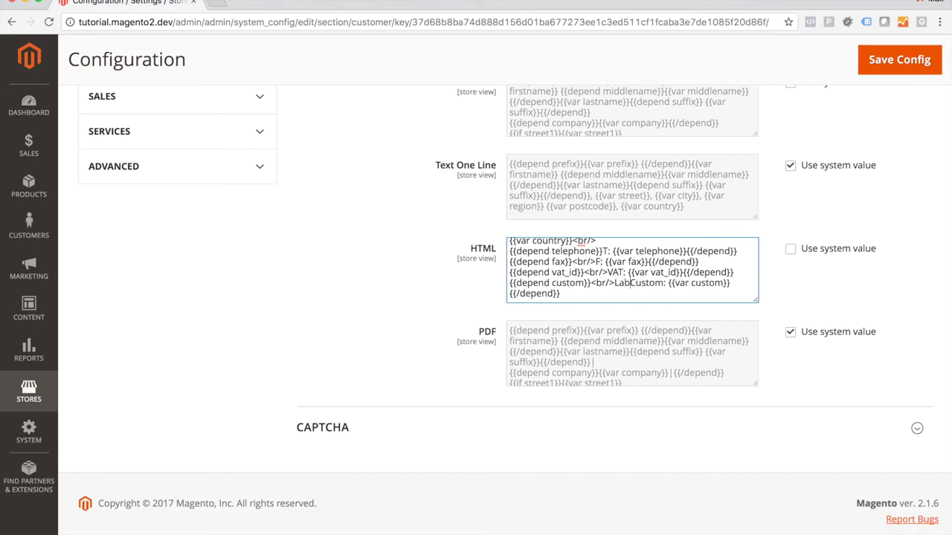
pyautogui.write('el')
pyautogui.doubleClick(704, 286)
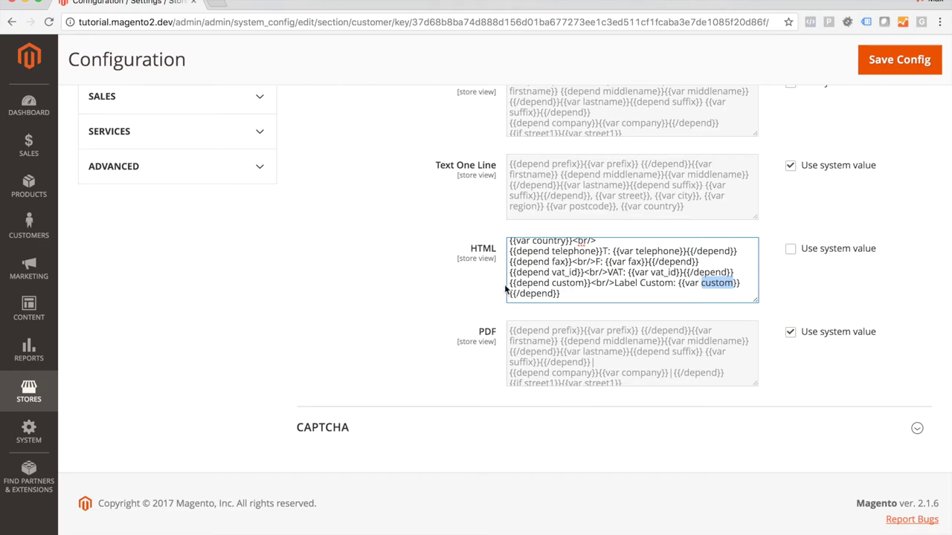
pyautogui.moveTo(508, 284); pyautogui.dragTo(594, 283)
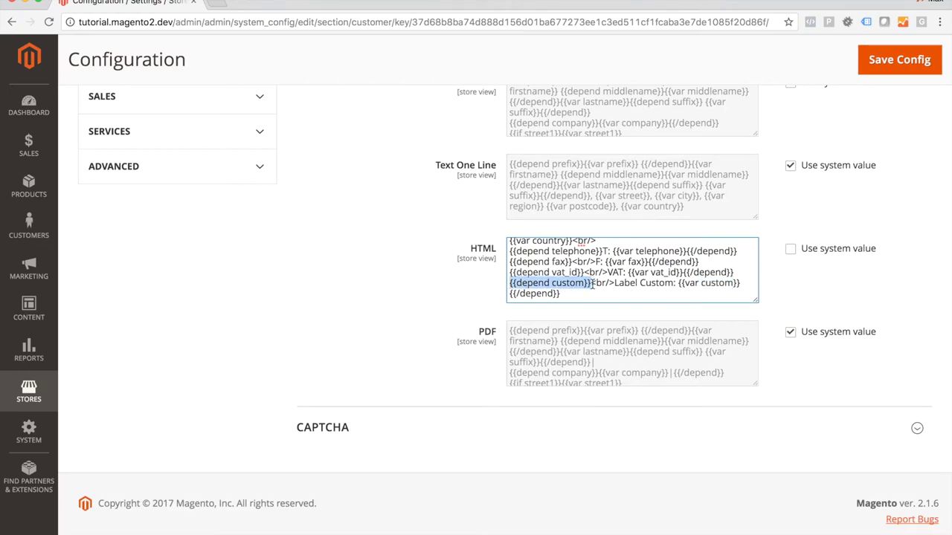
pyautogui.moveTo(592, 283); pyautogui.dragTo(658, 283)
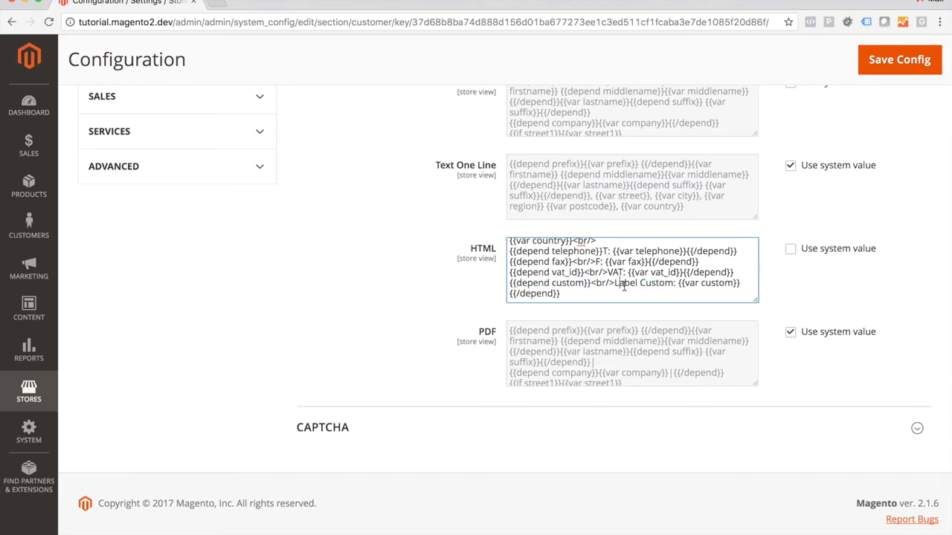
pyautogui.doubleClick(624, 283)
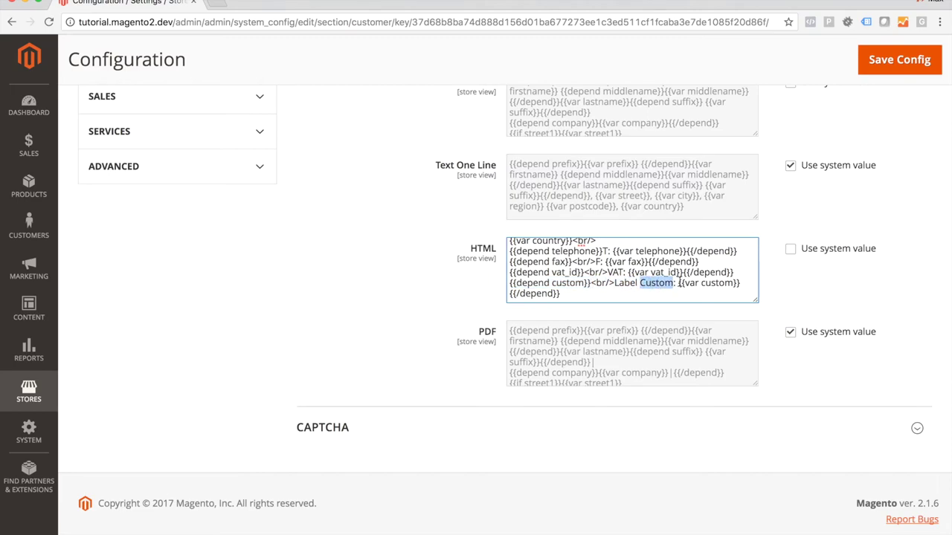
pyautogui.moveTo(678, 284); pyautogui.dragTo(754, 283)
pyautogui.scroll(5, 733, 283)
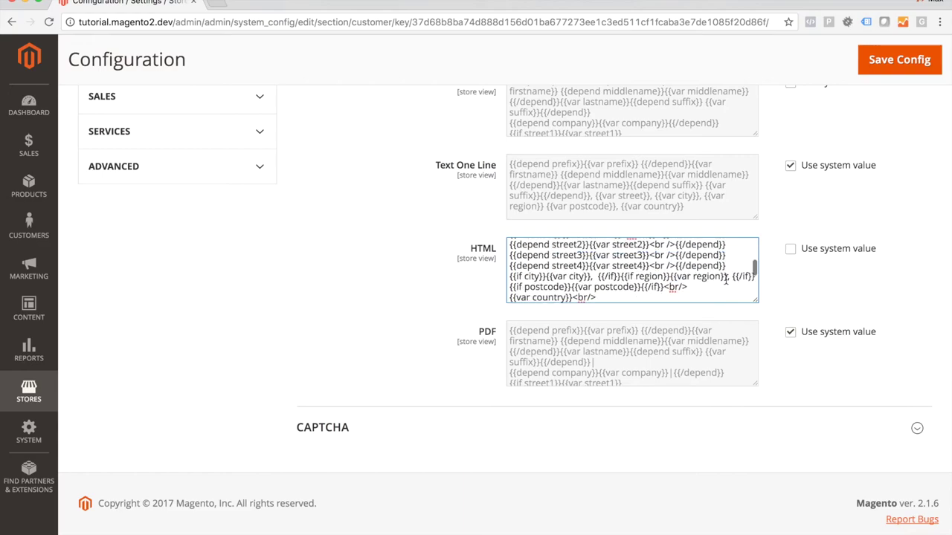
pyautogui.scroll(5, 807, 213)
pyautogui.click(874, 71)
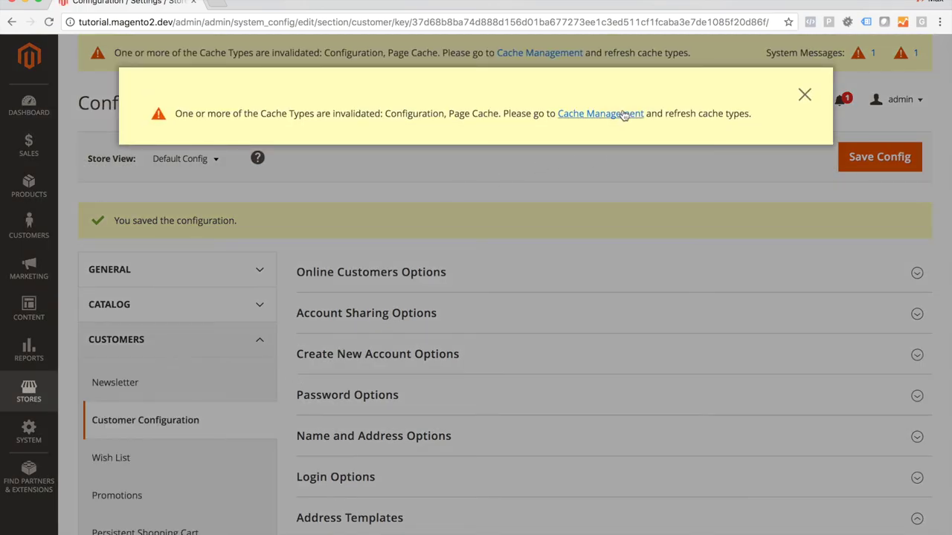
# Flush the Magento cache in Cache Management, then open Customers > All Customers
pyautogui.click(623, 114)
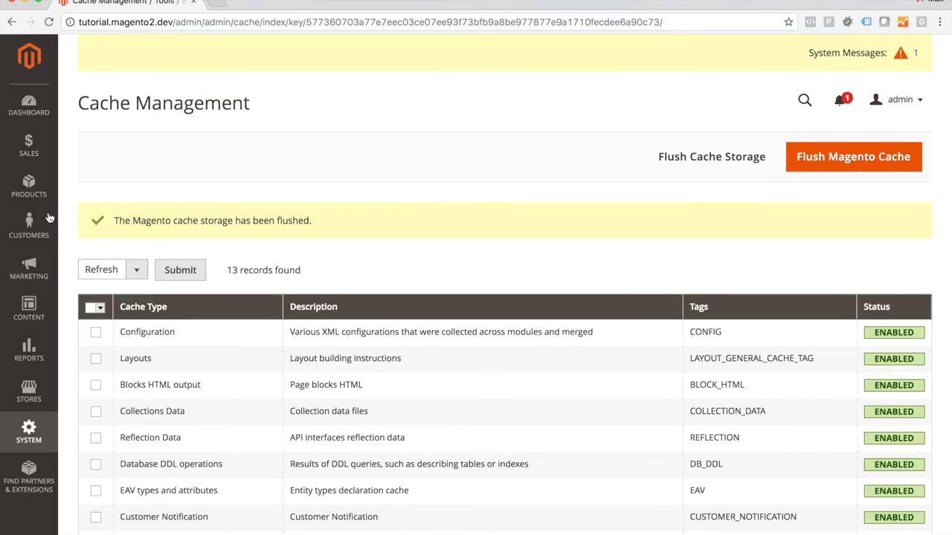
pyautogui.click(47, 217)
pyautogui.click(125, 109)
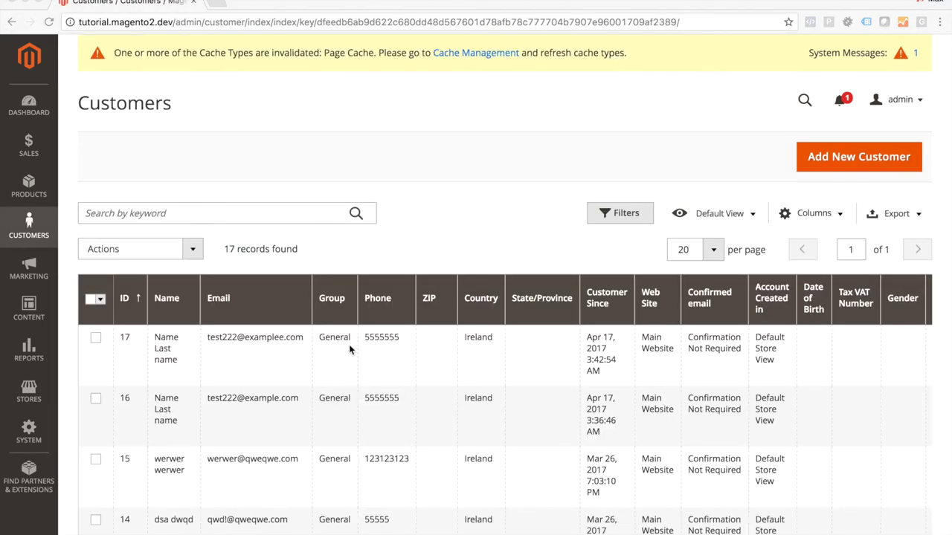
# Check that customer 17's default billing address shows 'Label Custom: Our value'
pyautogui.scroll(-3, 349, 344)
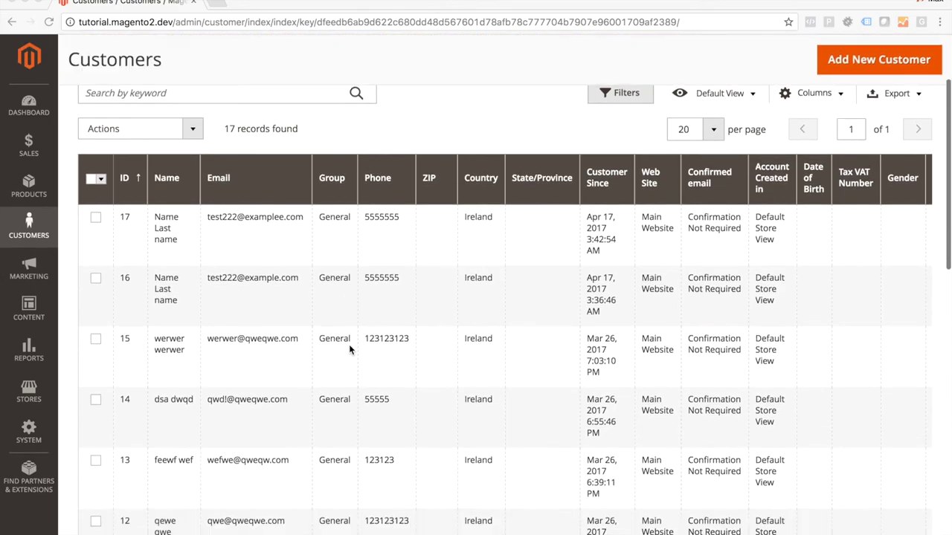
pyautogui.scroll(-1, 348, 345)
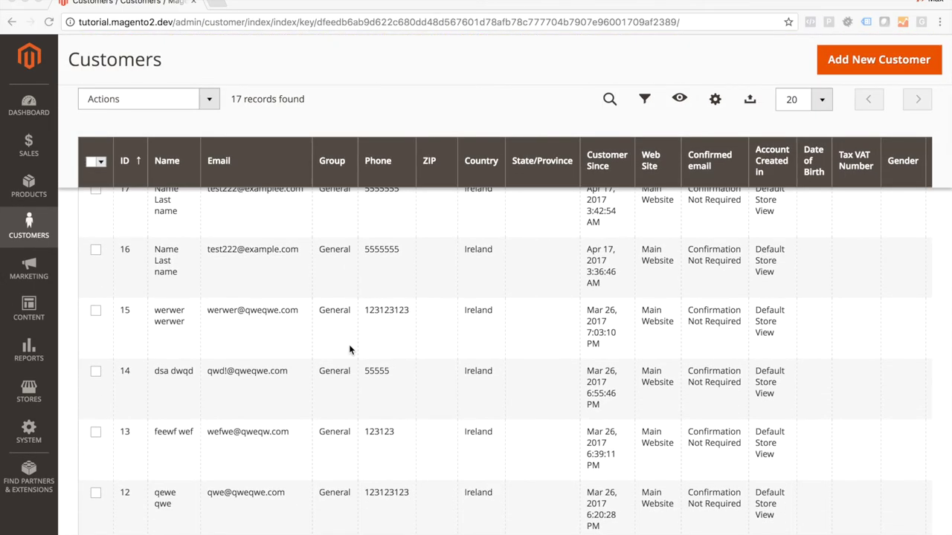
pyautogui.scroll(3, 348, 344)
pyautogui.scroll(2, 349, 346)
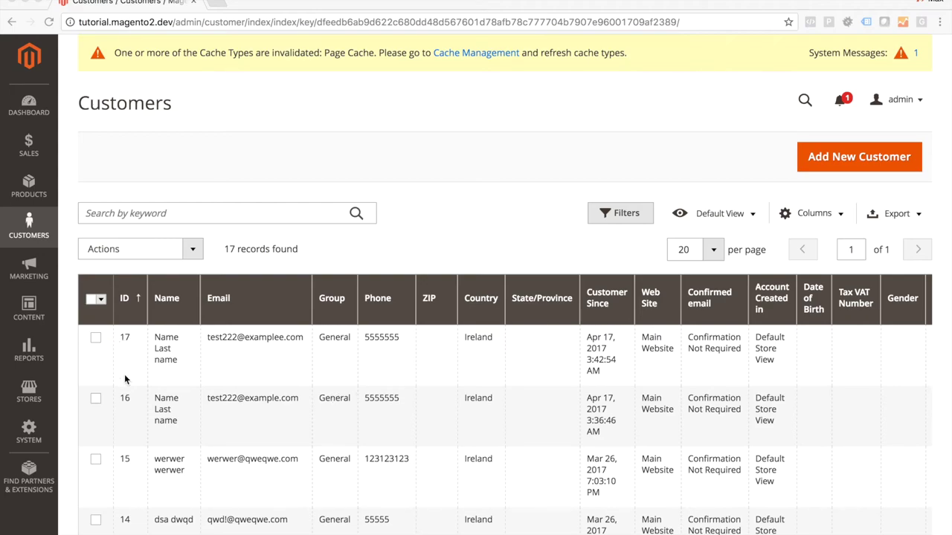
pyautogui.hscroll(2, 580, 355)
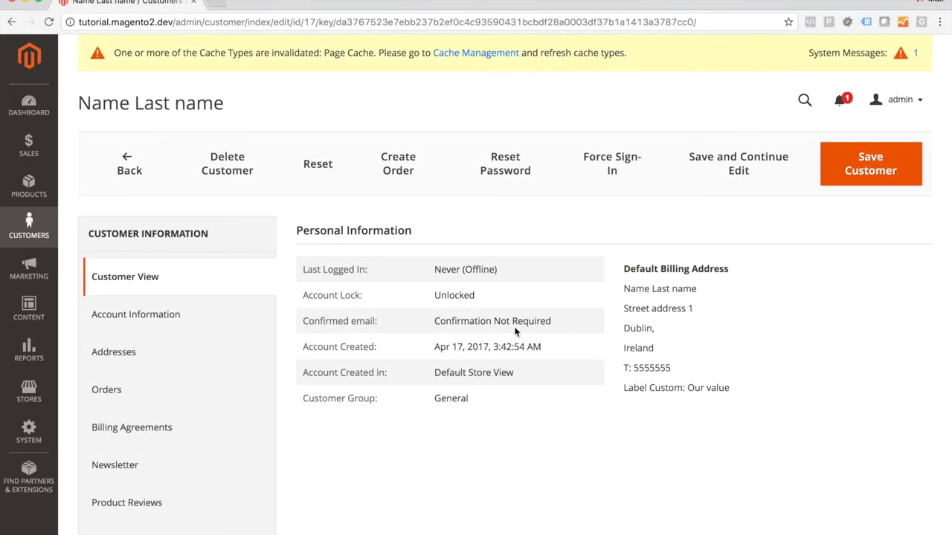
pyautogui.moveTo(616, 387); pyautogui.dragTo(712, 388)
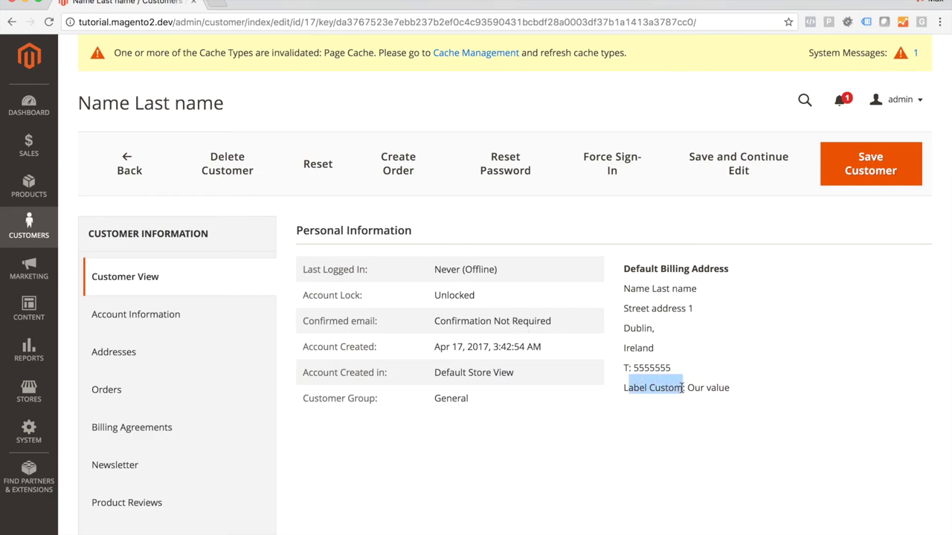
pyautogui.click(675, 387)
pyautogui.moveTo(627, 388)
pyautogui.mouseDown()
pyautogui.moveTo(769, 395)
pyautogui.moveTo(611, 386)
pyautogui.moveTo(734, 387)
pyautogui.mouseUp()
pyautogui.click(619, 393)
pyautogui.click(690, 387)
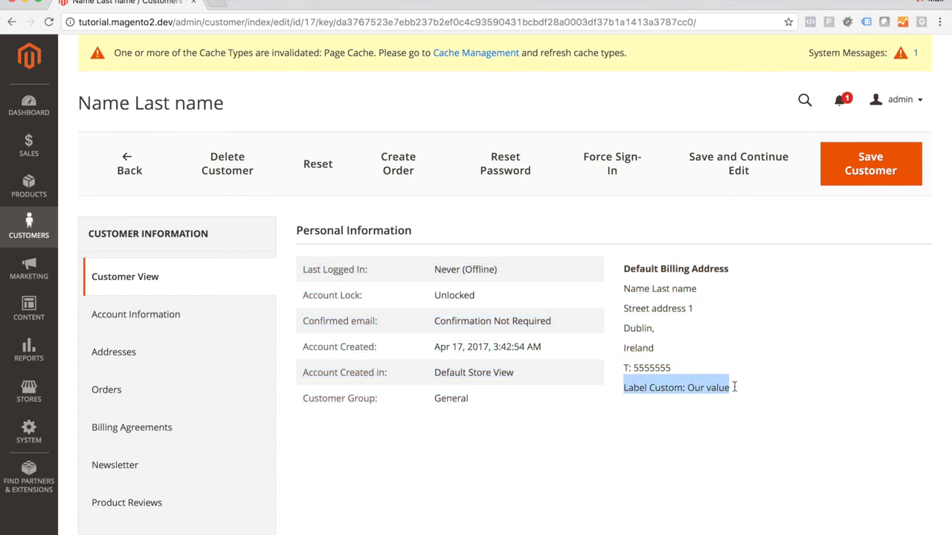
pyautogui.click(734, 386)
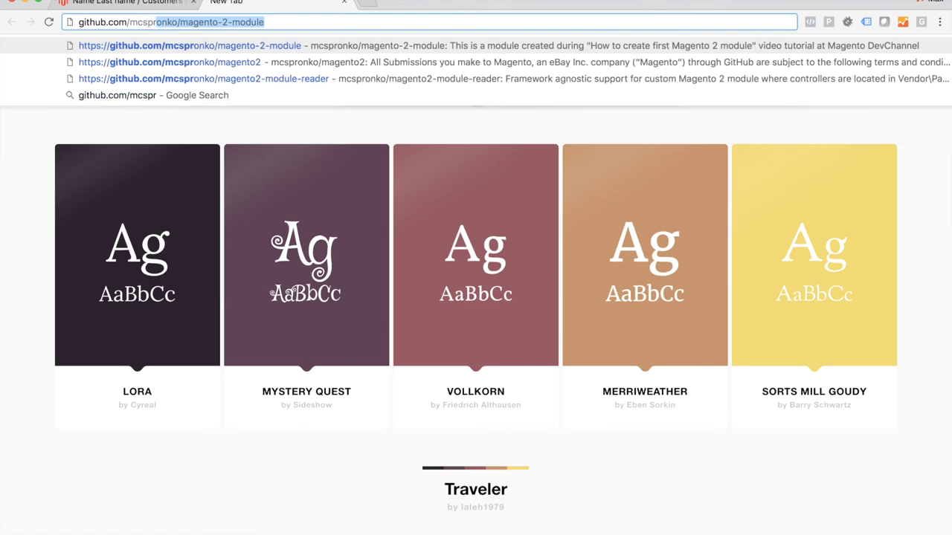
# Enter the mcspronko/magento2-custom-attribute GitHub address in a new browser tab
pyautogui.write('onko/mag')
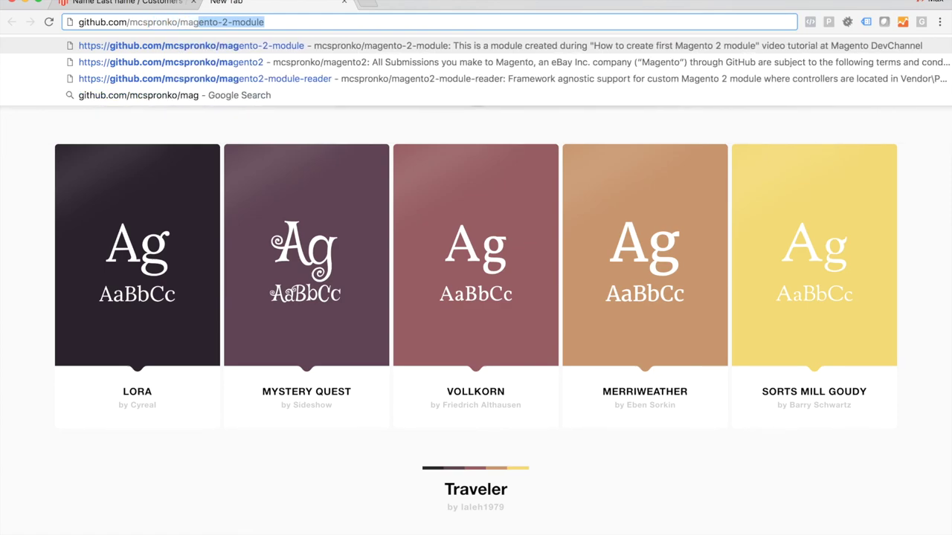
pyautogui.write('ento2-custom-attribute')
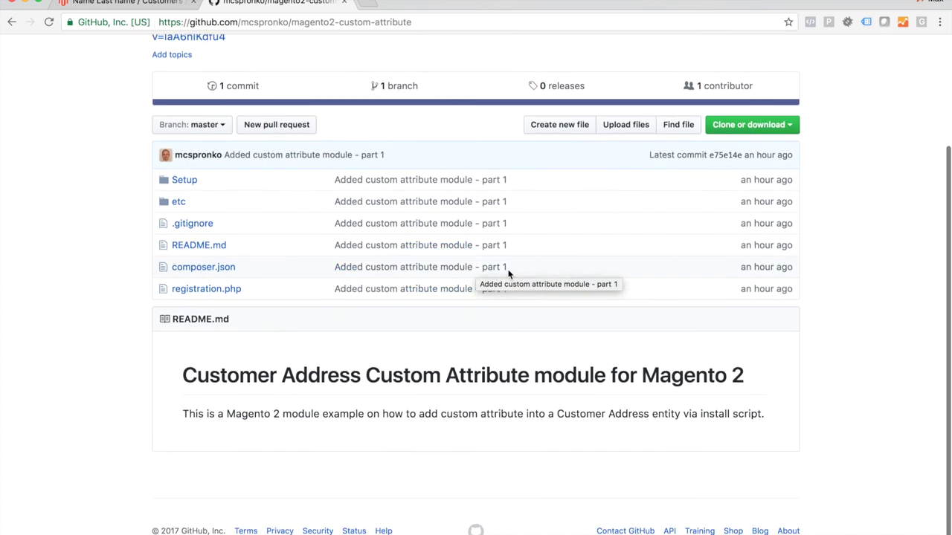
pyautogui.scroll(4, 463, 259)
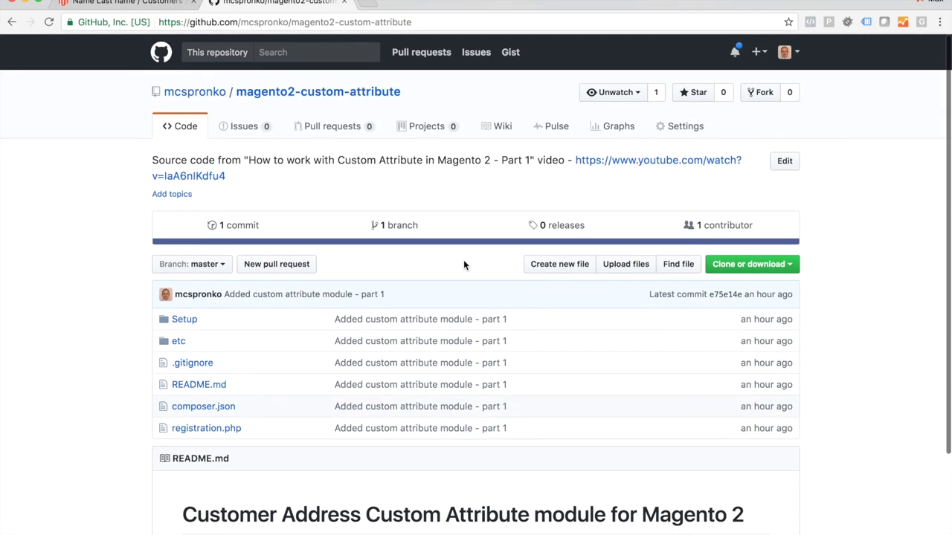